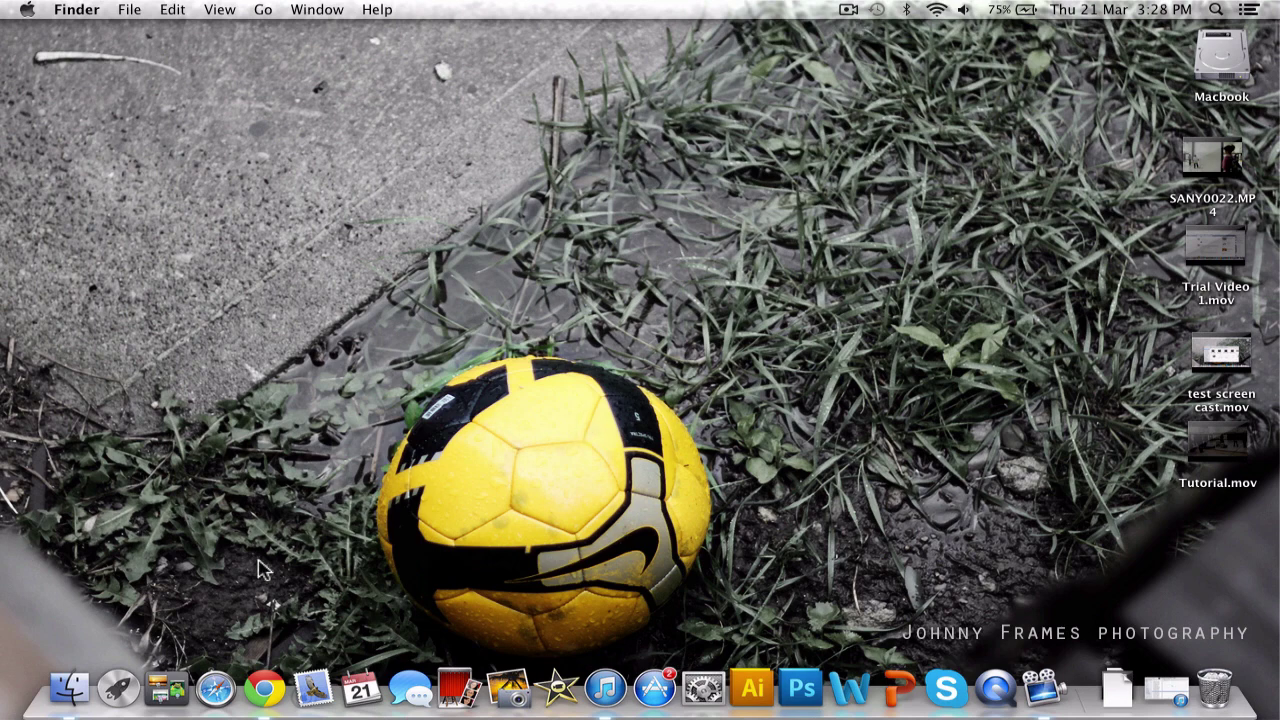
Launch Final Cut Pro from the installed applications.
left_click(135, 683)
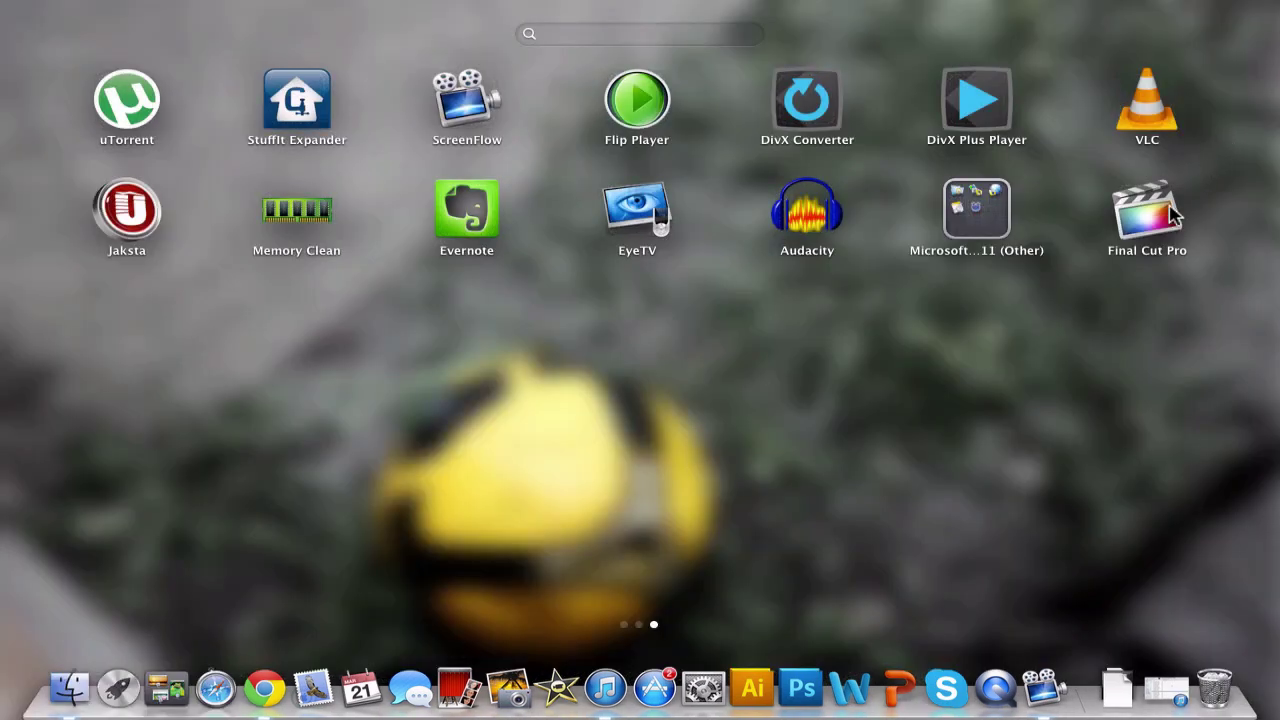
left_click(1160, 220)
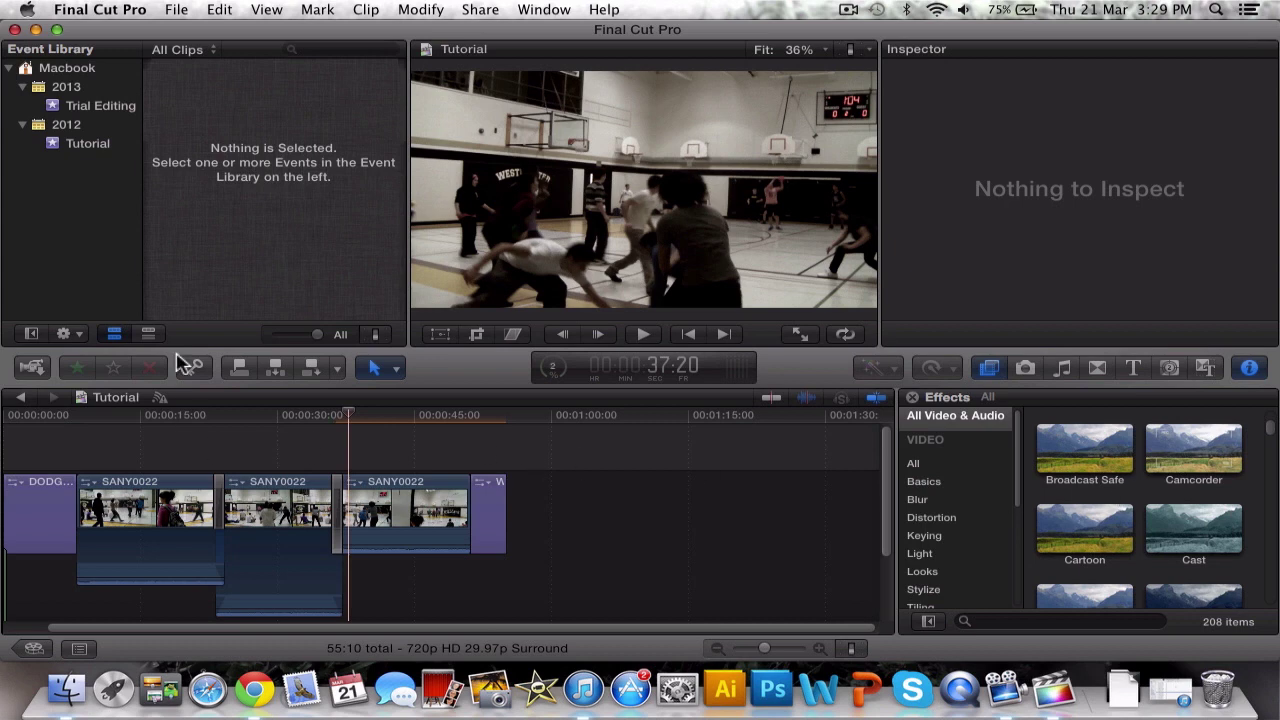
left_click(60, 170)
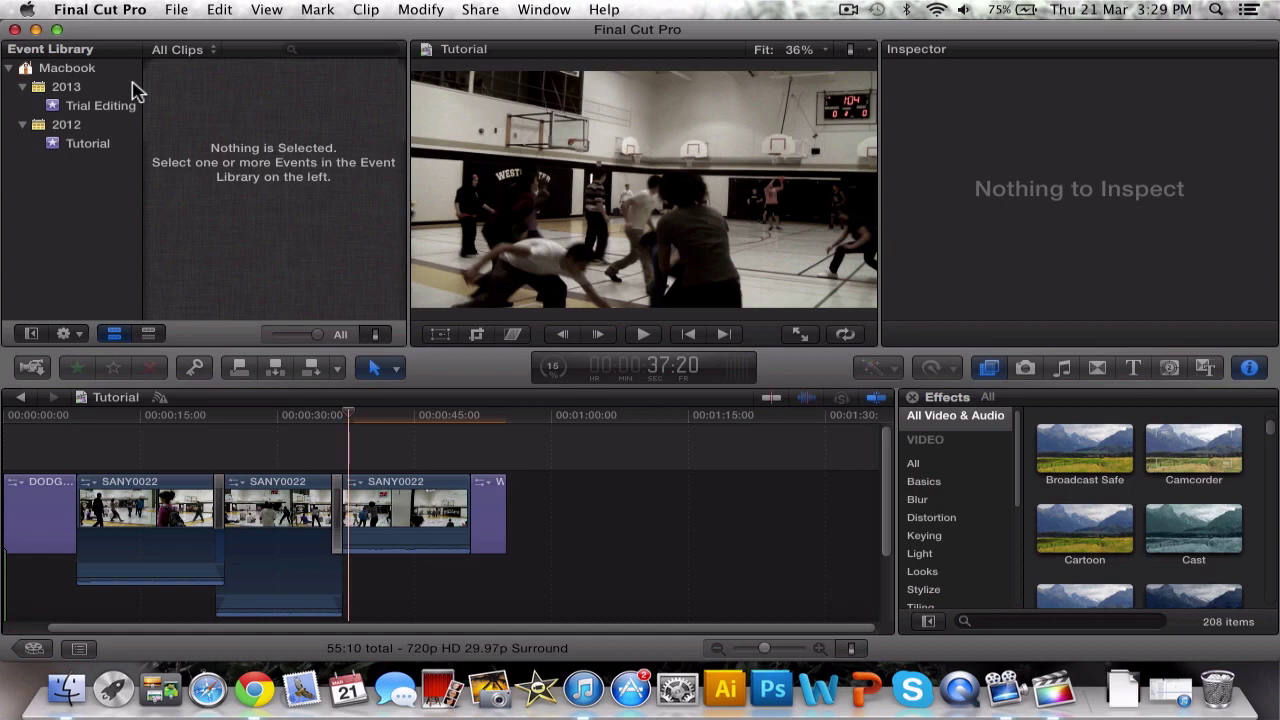
left_click(176, 9)
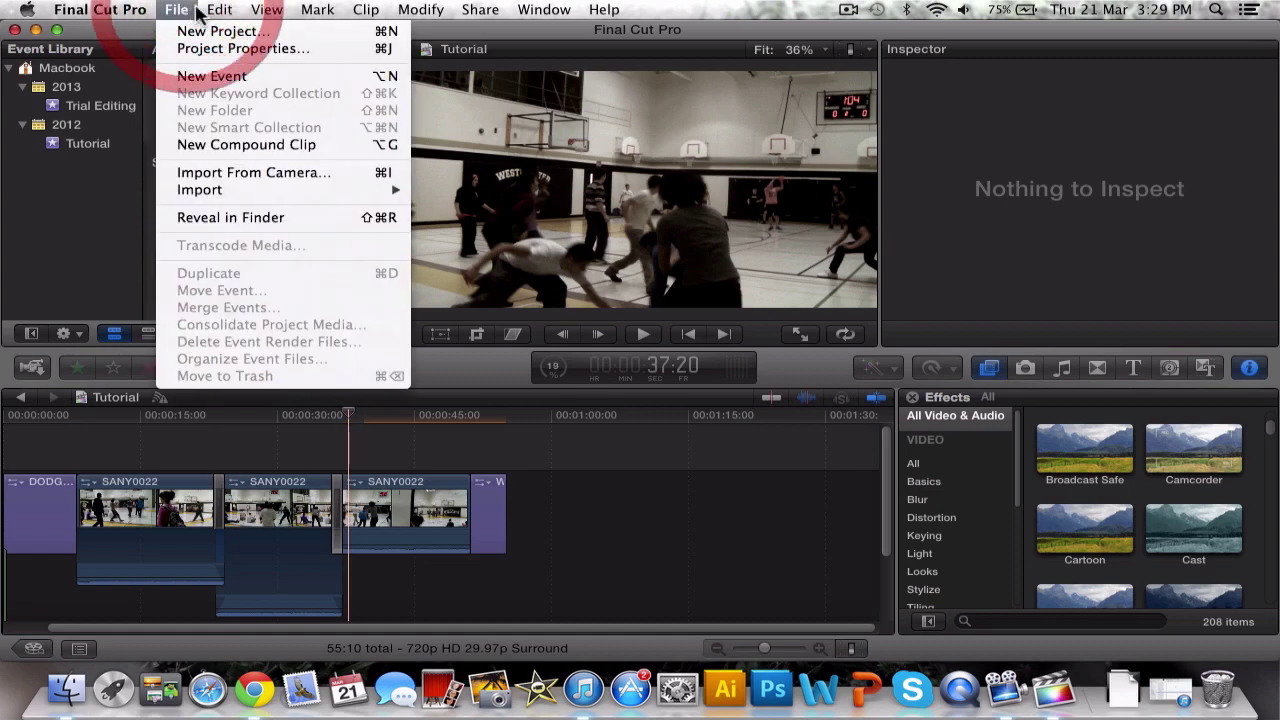
mouse_move(220, 9)
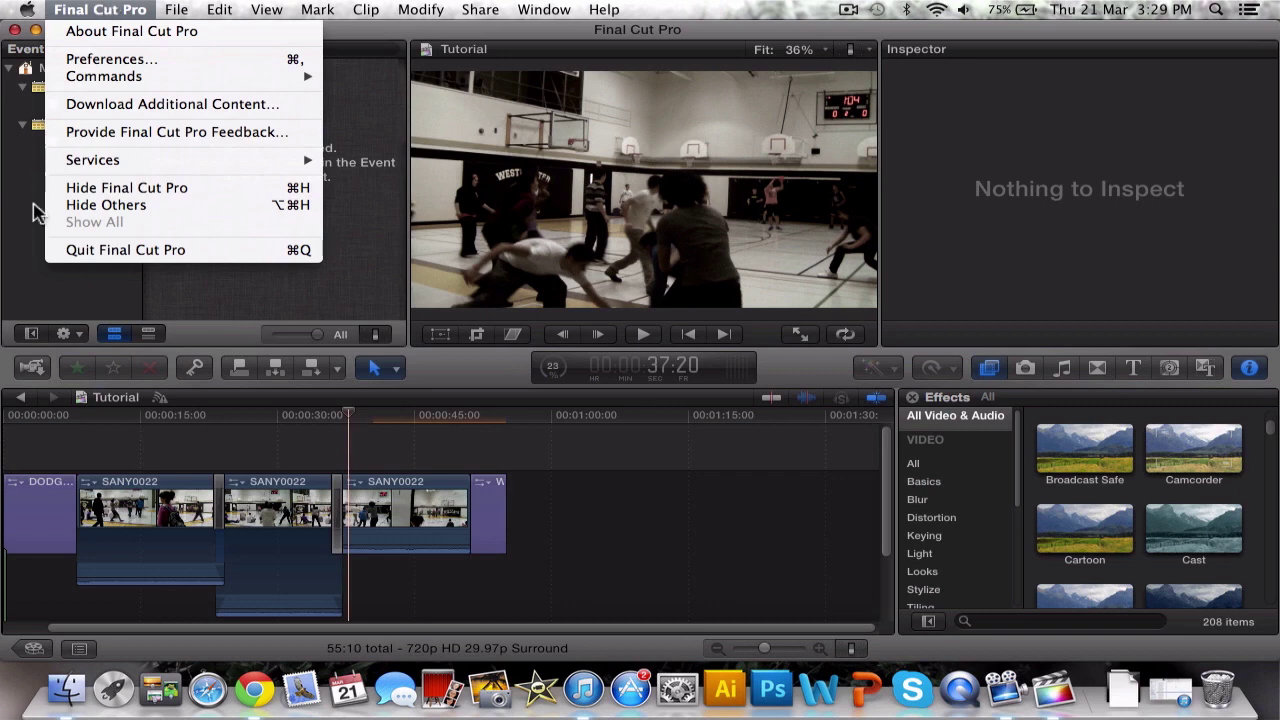
left_click(35, 210)
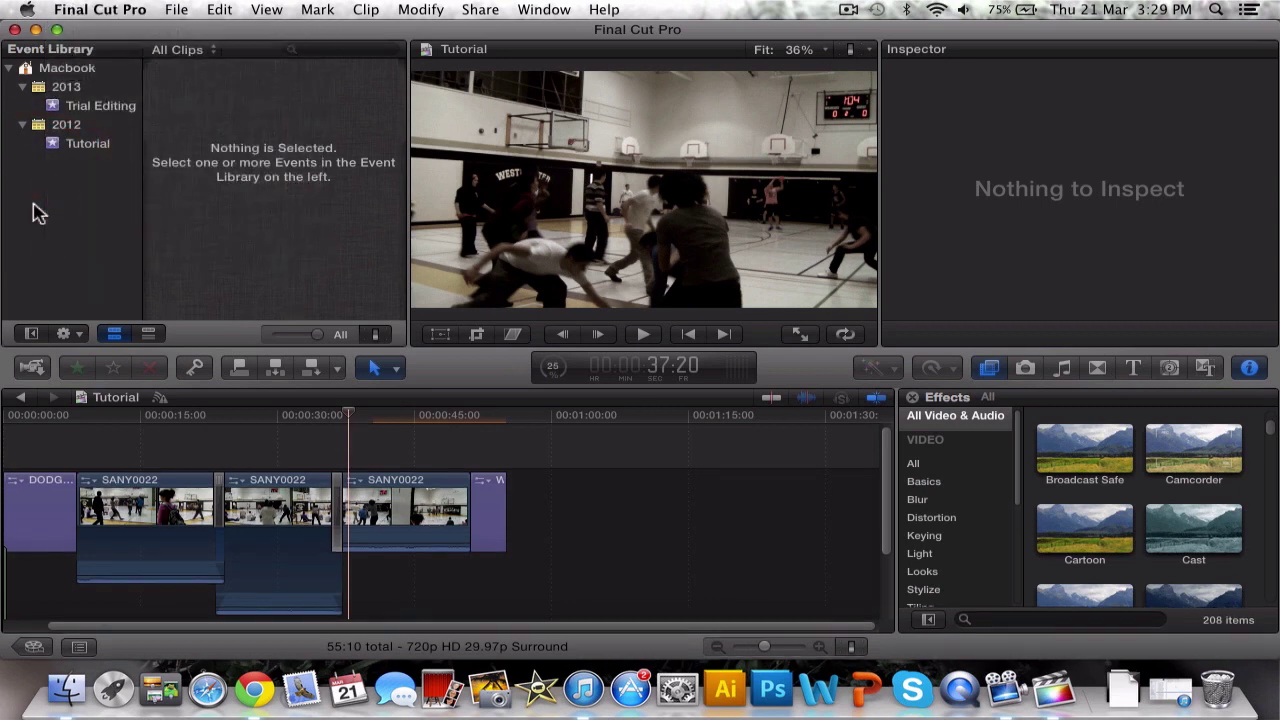
Create a new event named Crash Course in the Event Library.
right_click(33, 207)
left_click(120, 222)
right_click(72, 200)
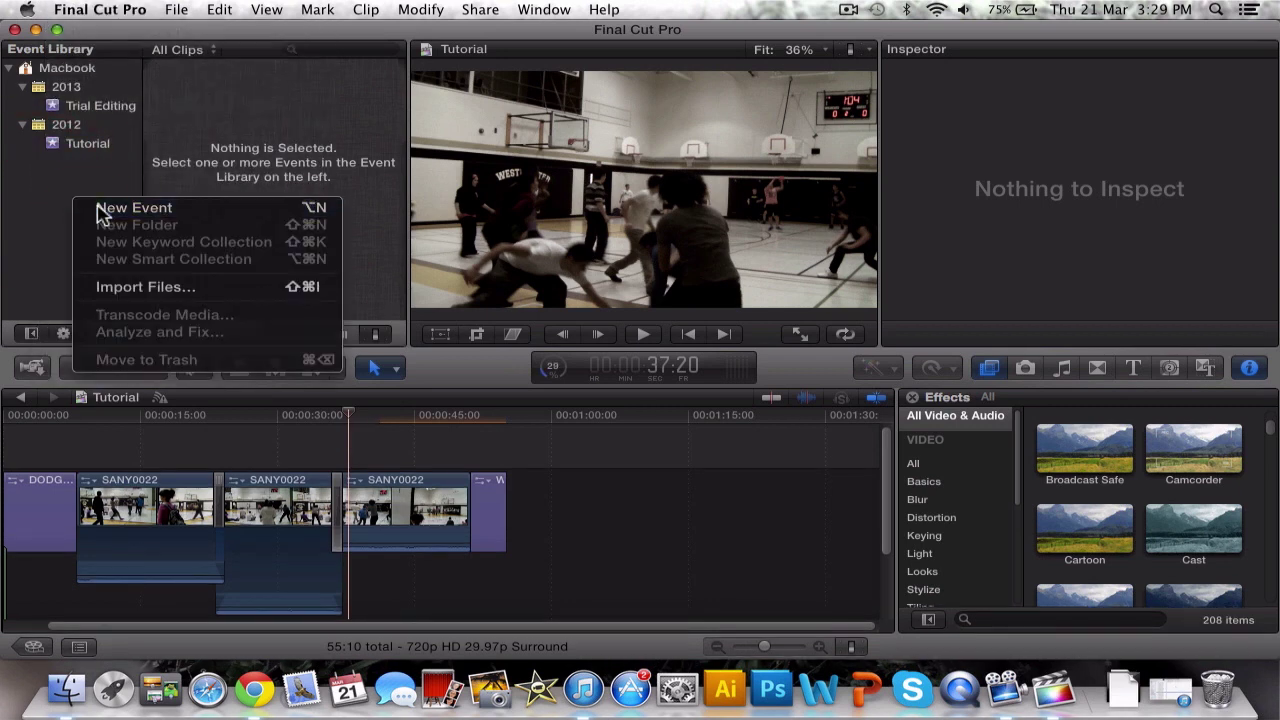
left_click(99, 209)
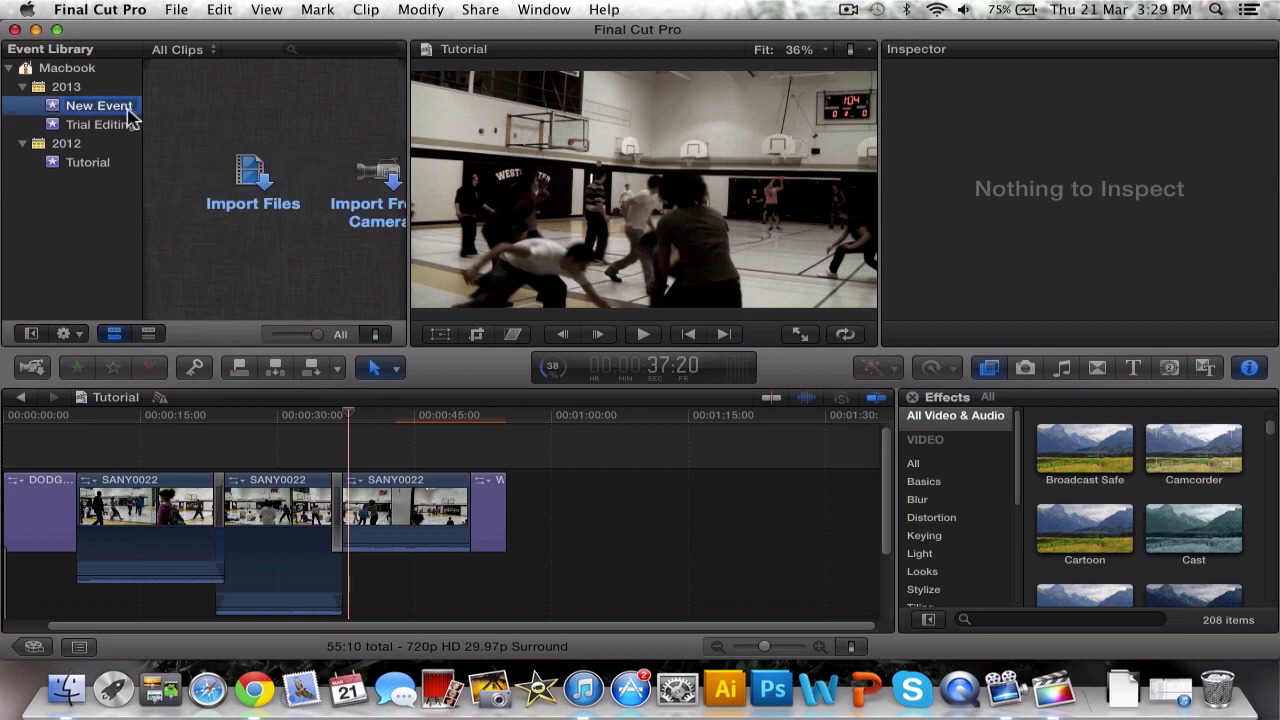
type("Course")
key("Return")
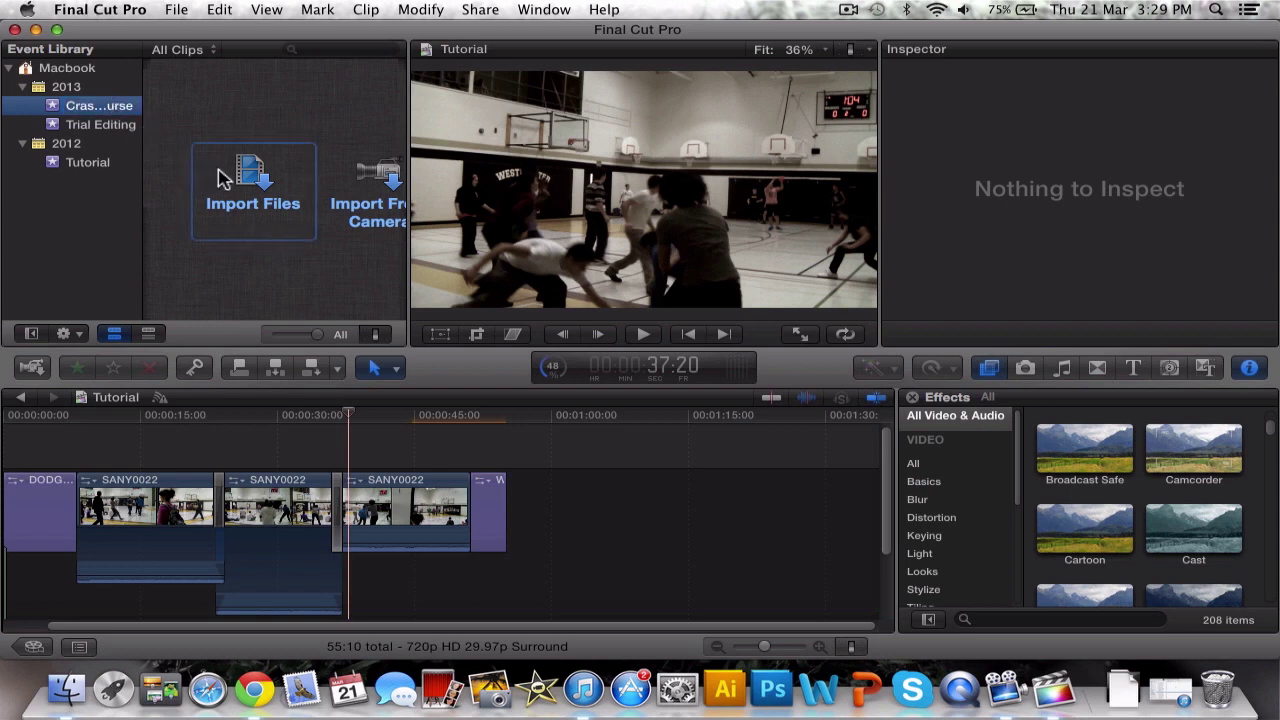
Create a project named Crash Course with Crash Course as its default event, keeping the automatic video and default audio settings.
left_click(176, 9)
left_click(206, 28)
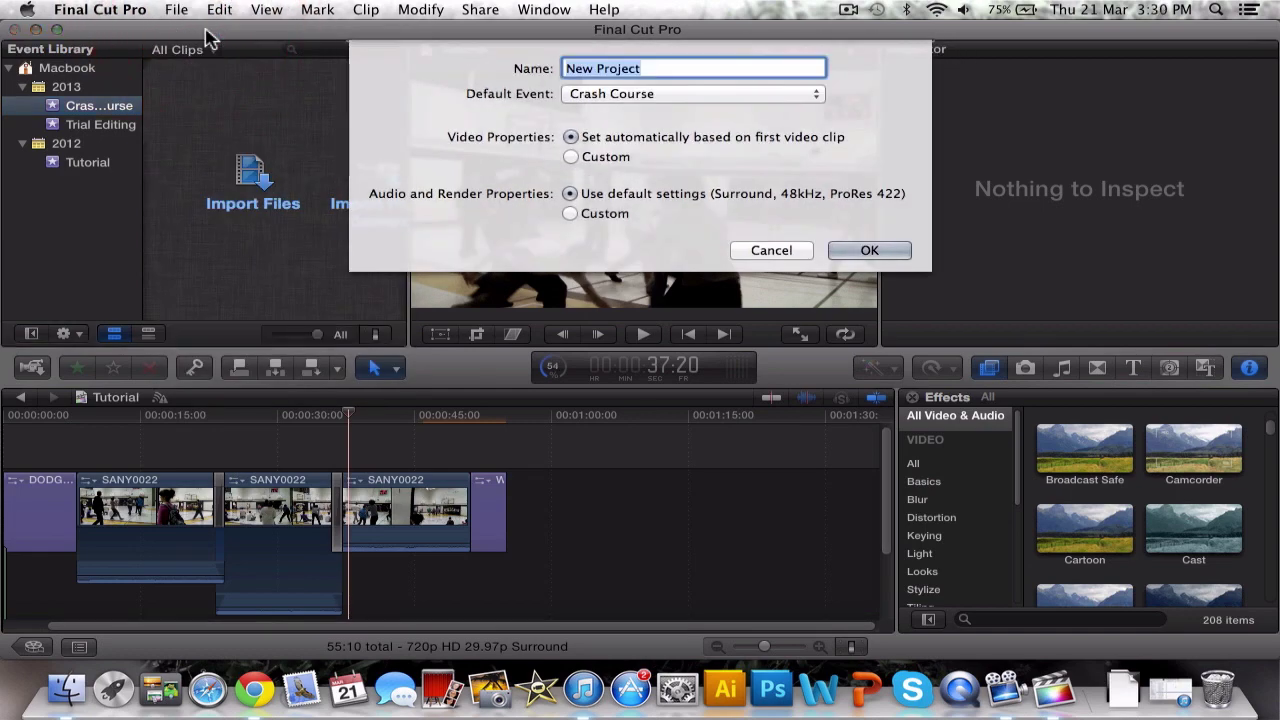
type("C")
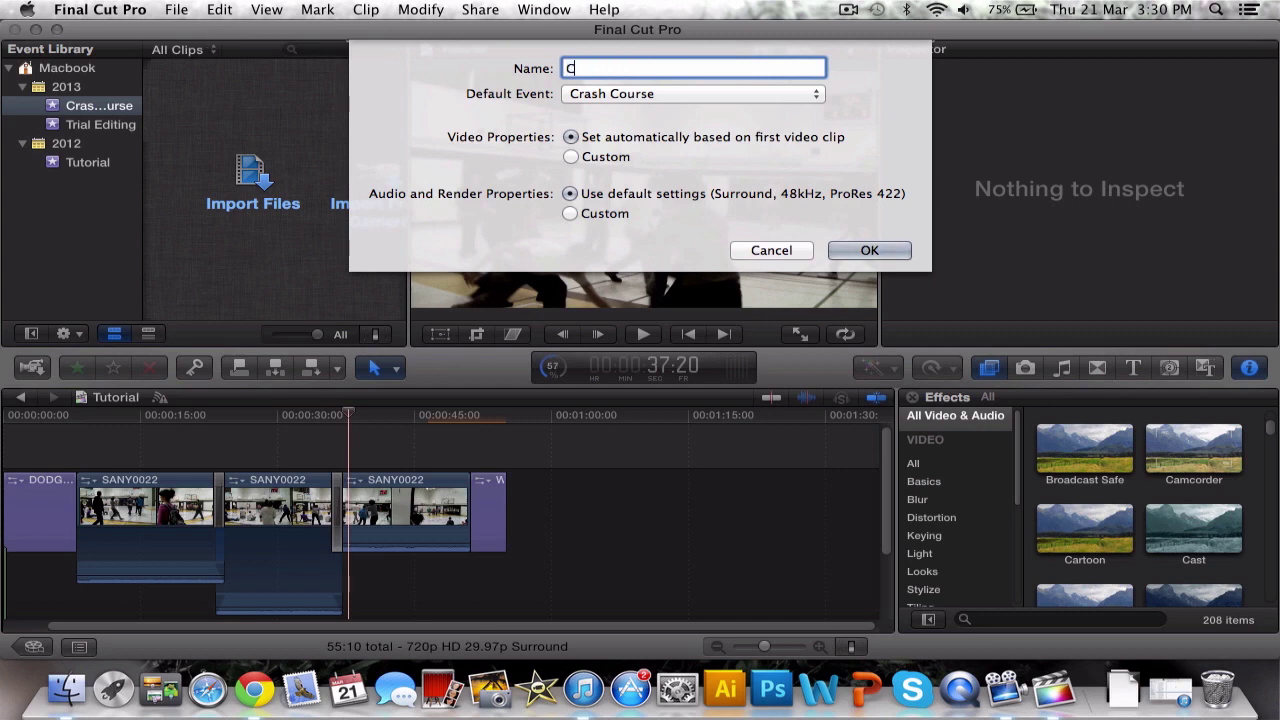
type("rash Course")
key("Return")
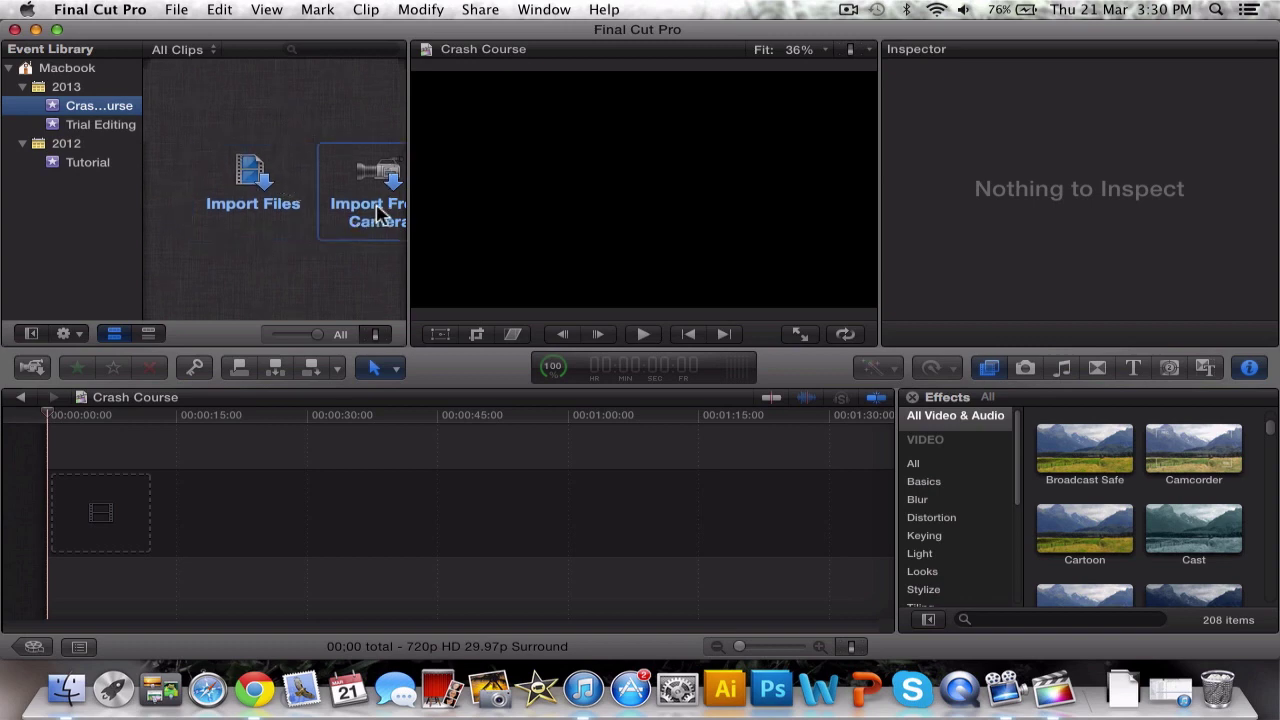
Import the desktop file test screen cast.mov into the Crash Course event.
left_click(257, 186)
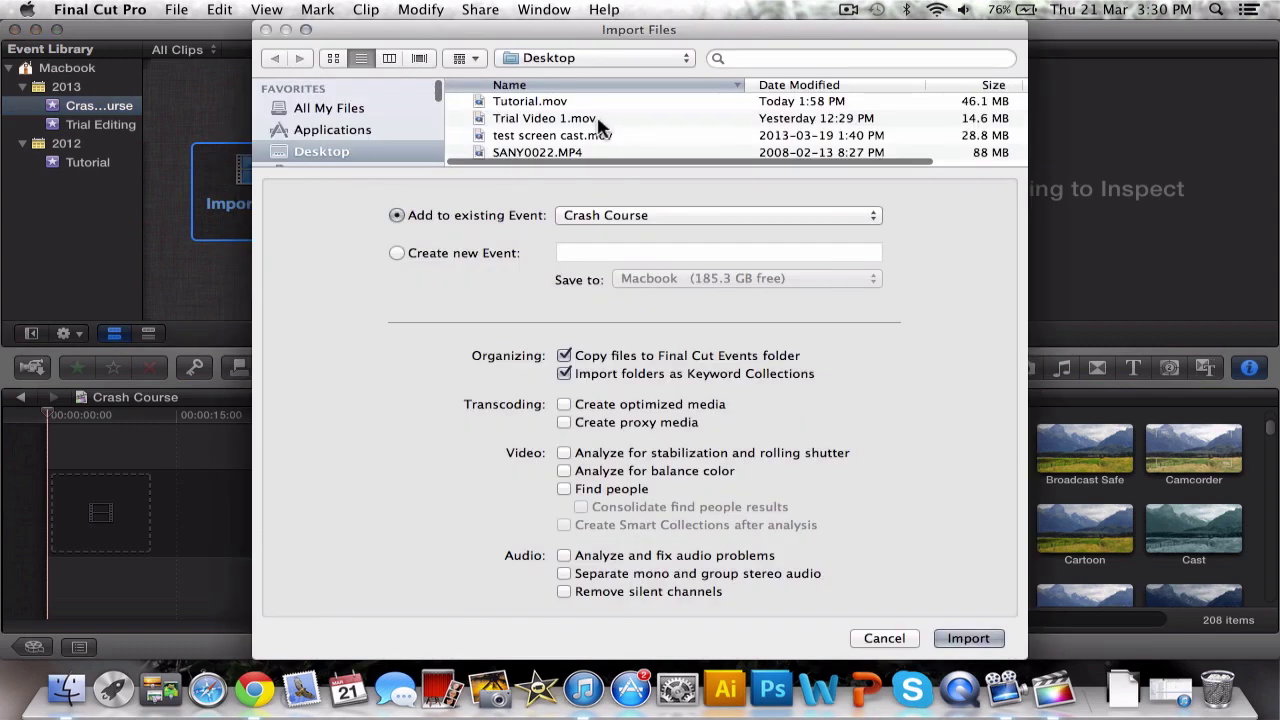
left_click(548, 135)
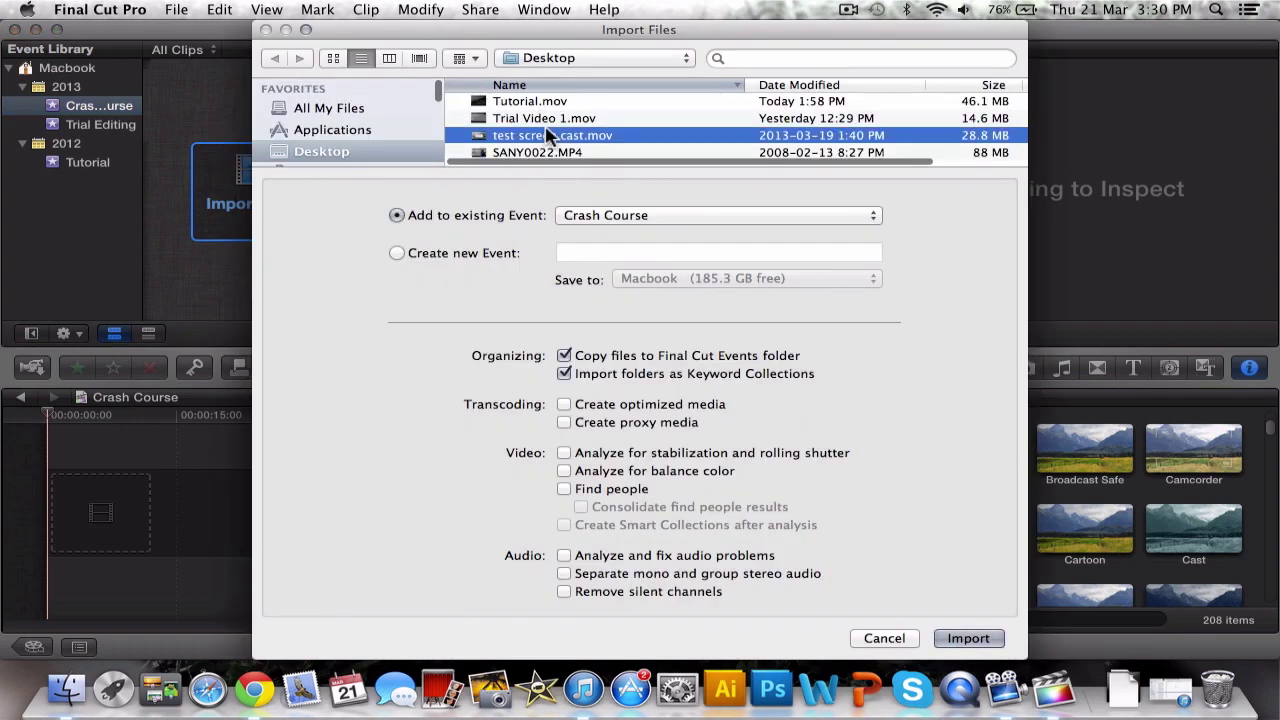
left_click(955, 639)
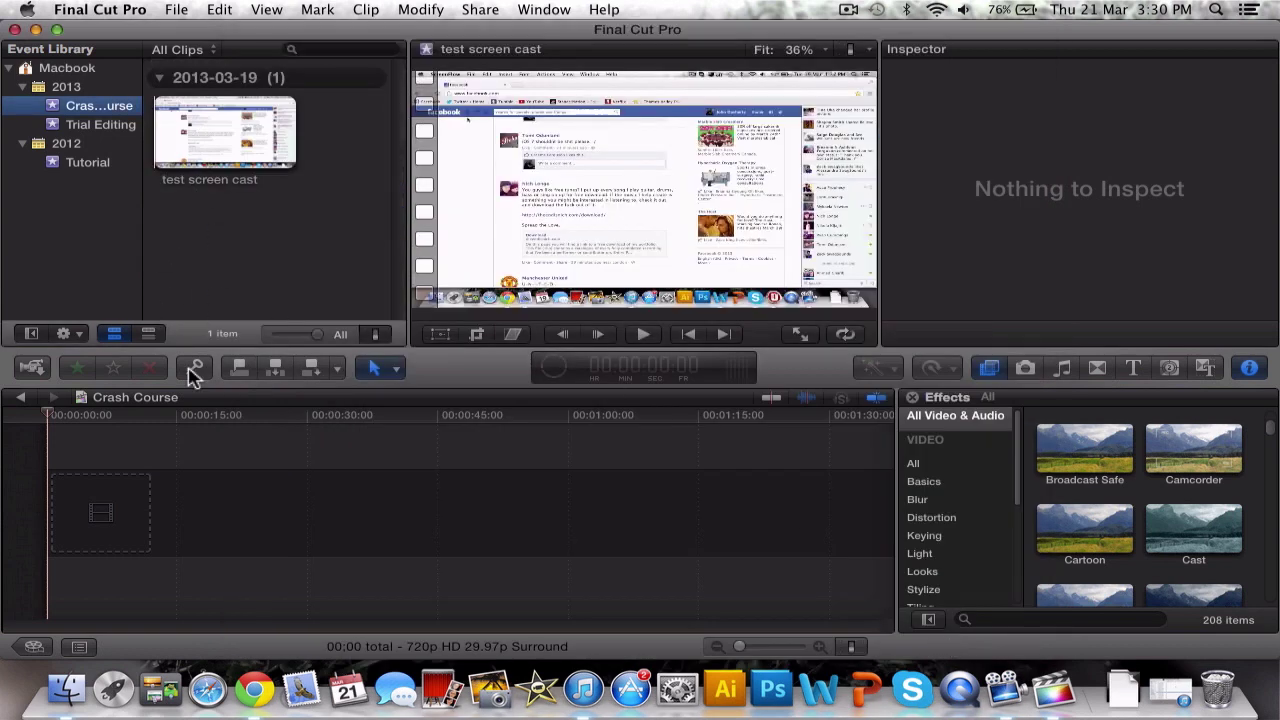
Add about the first 11 seconds of the test screen cast clip to the empty timeline and play part of it.
left_click(212, 160)
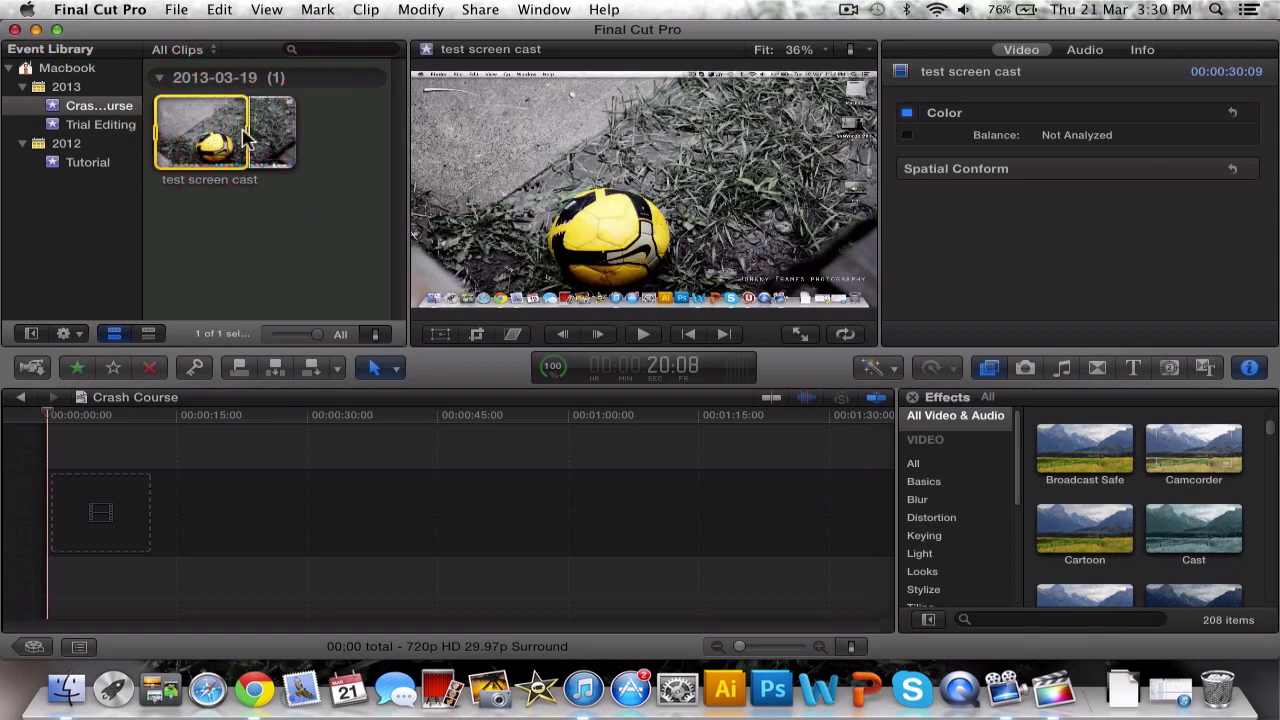
left_click(203, 140)
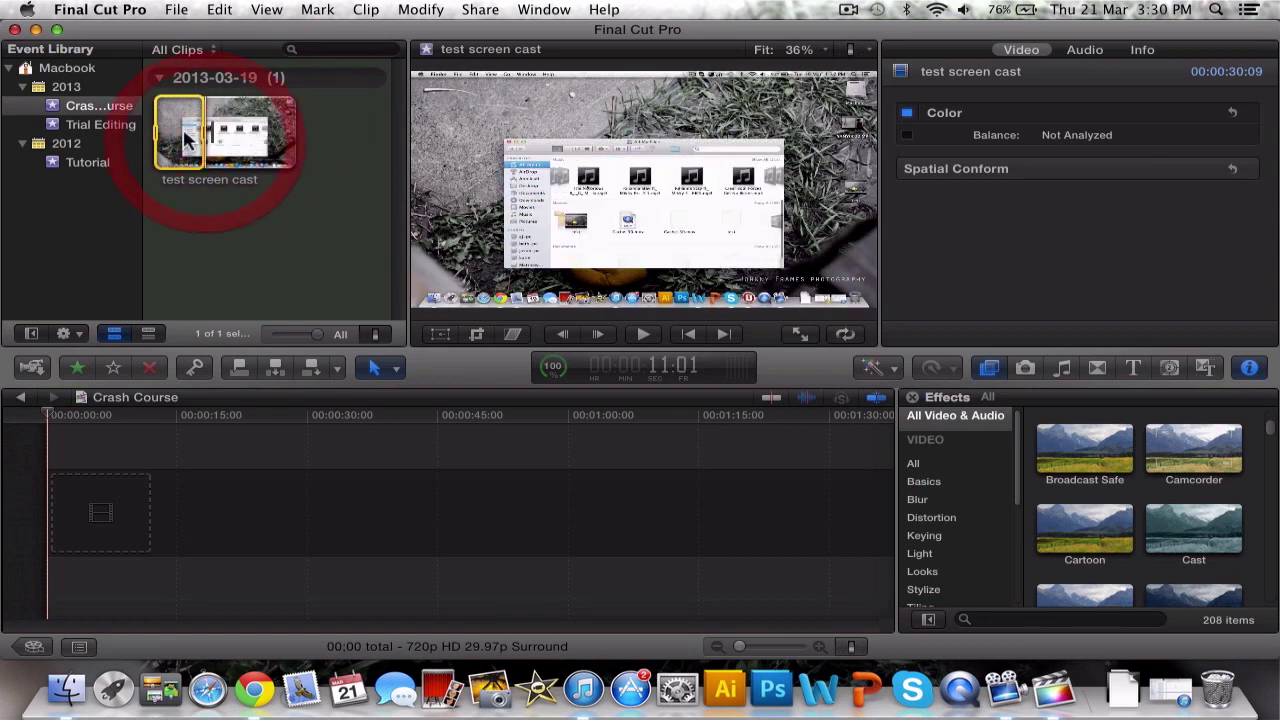
left_click_drag(180, 150, 106, 508)
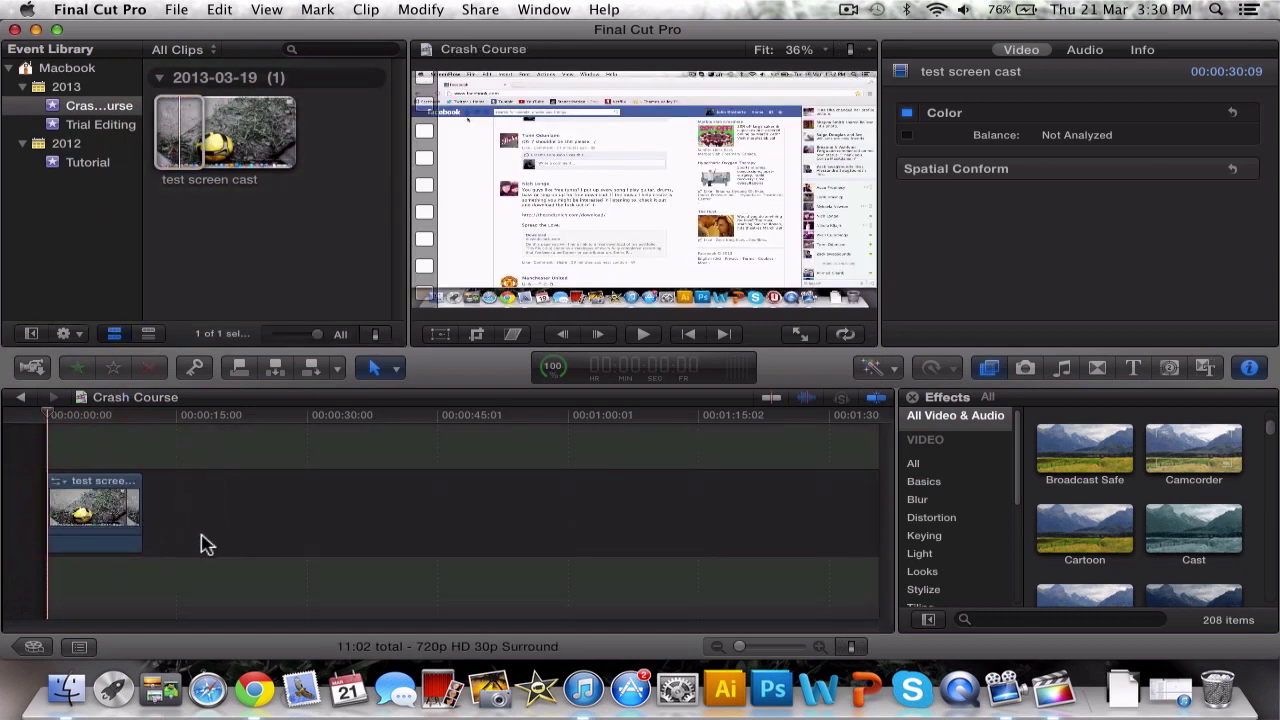
key("space")
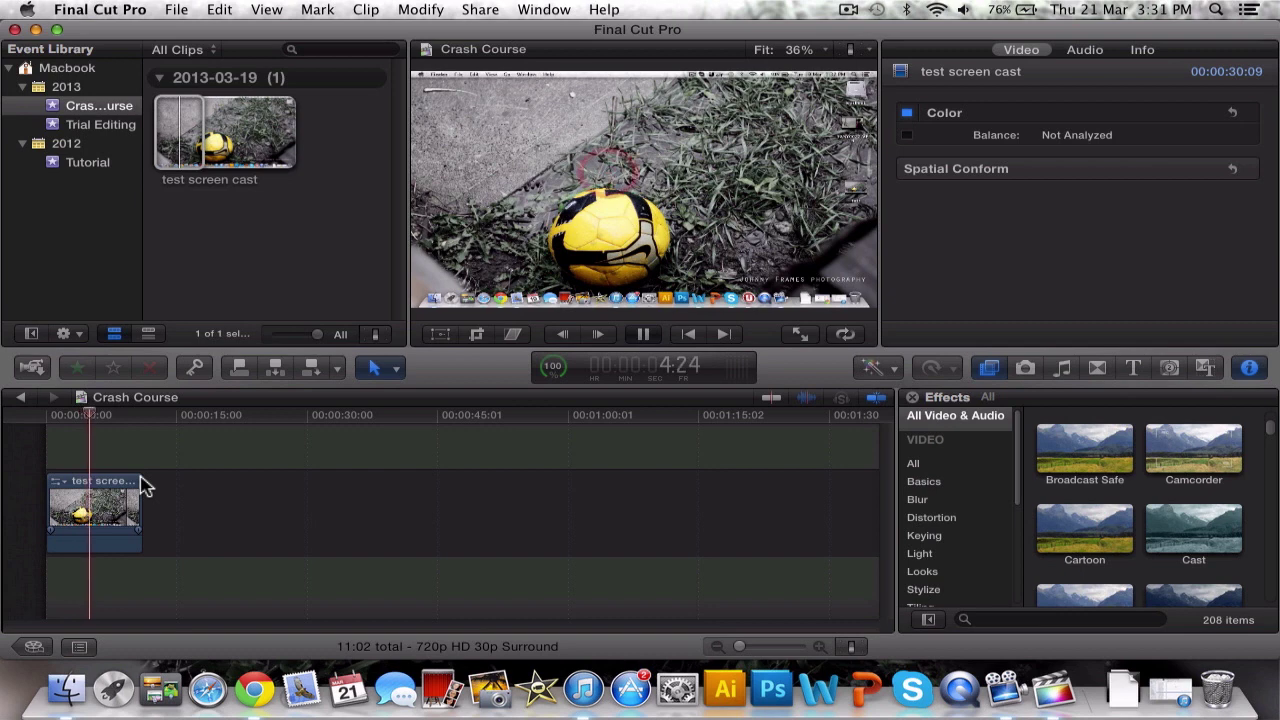
key("space")
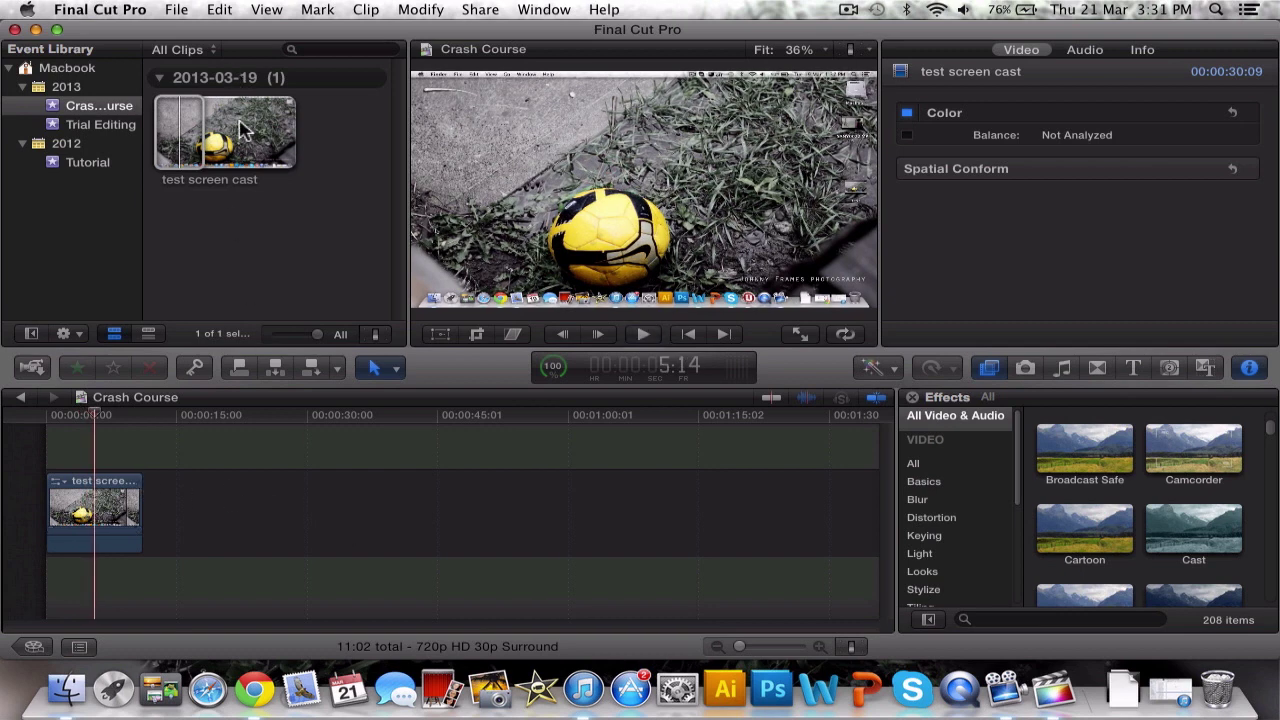
Add about the last 8 seconds of the test screen cast clip after the first segment in the timeline.
left_click(196, 120)
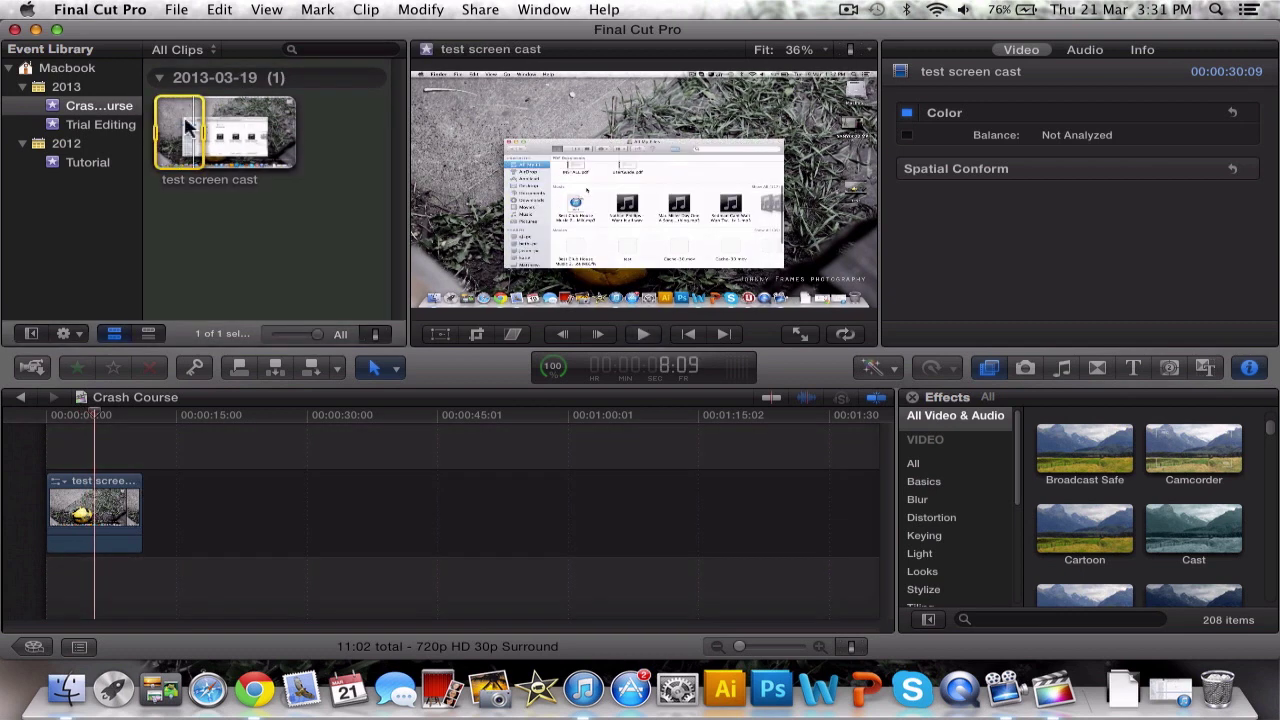
left_click(248, 127)
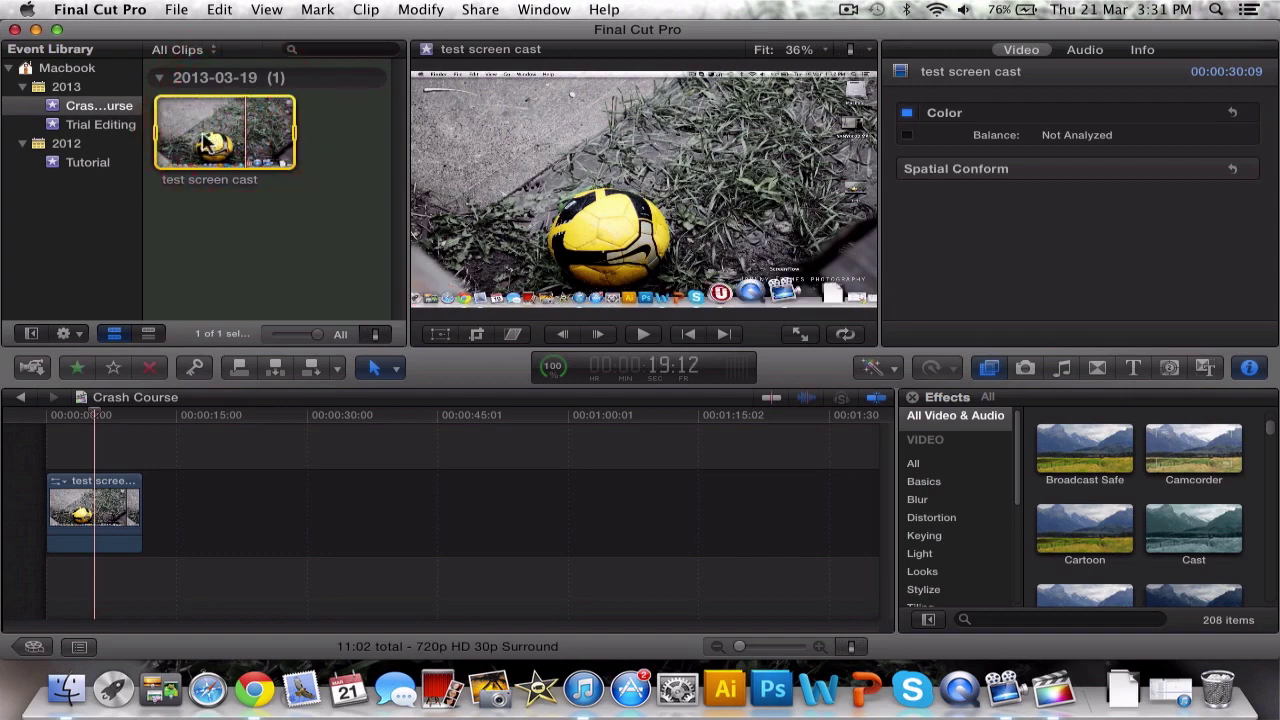
left_click(222, 140)
left_click_drag(222, 138, 150, 492)
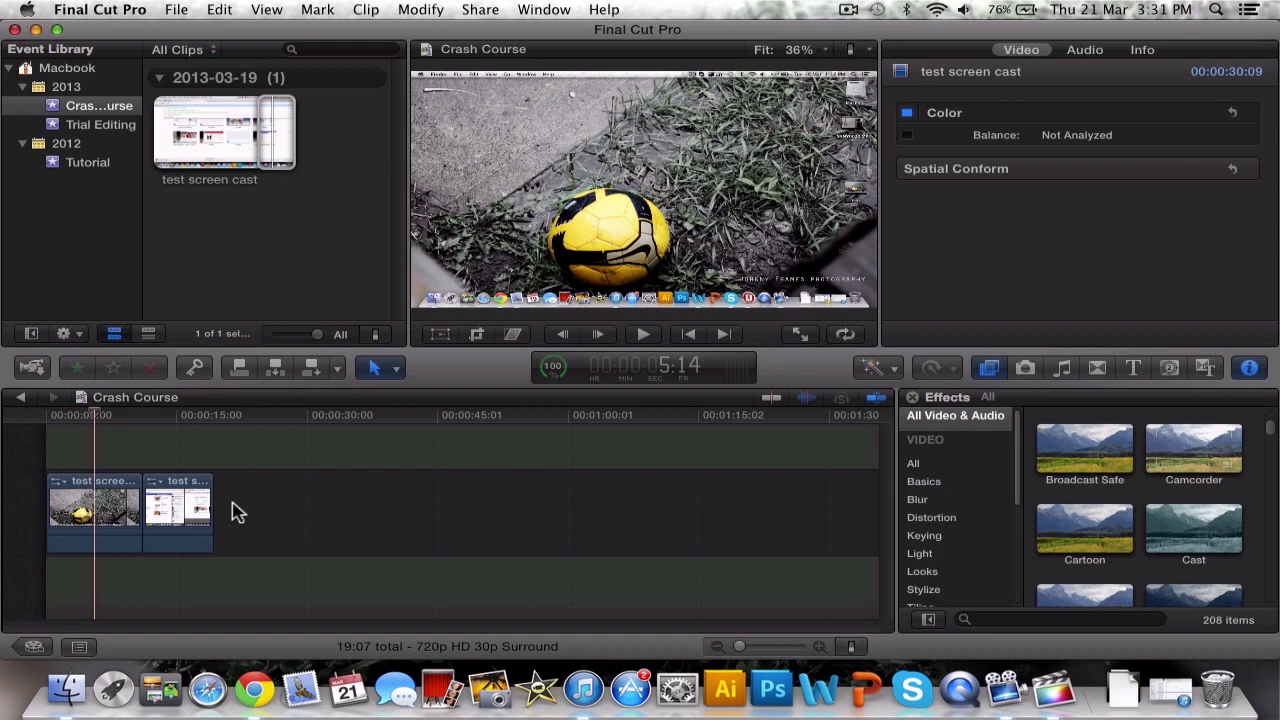
Play the timeline repeatedly across the cut between the two clips to review how they join.
left_click(114, 443)
key("space")
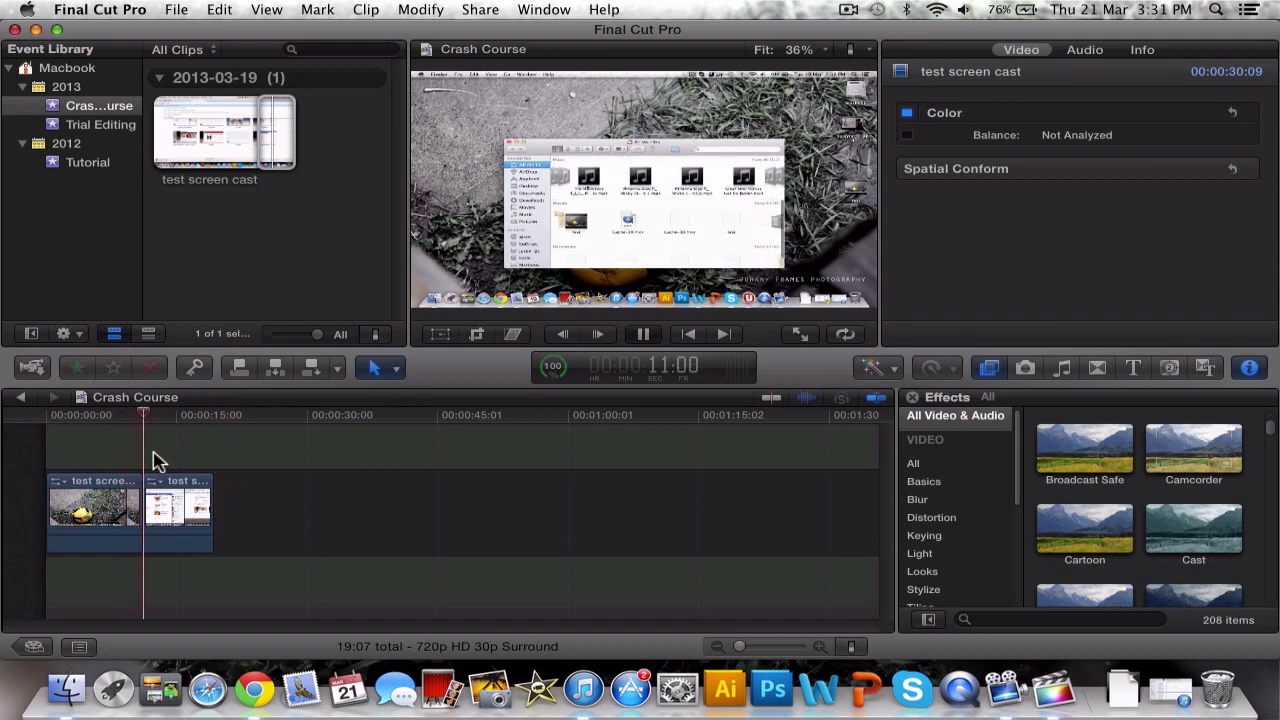
key("space")
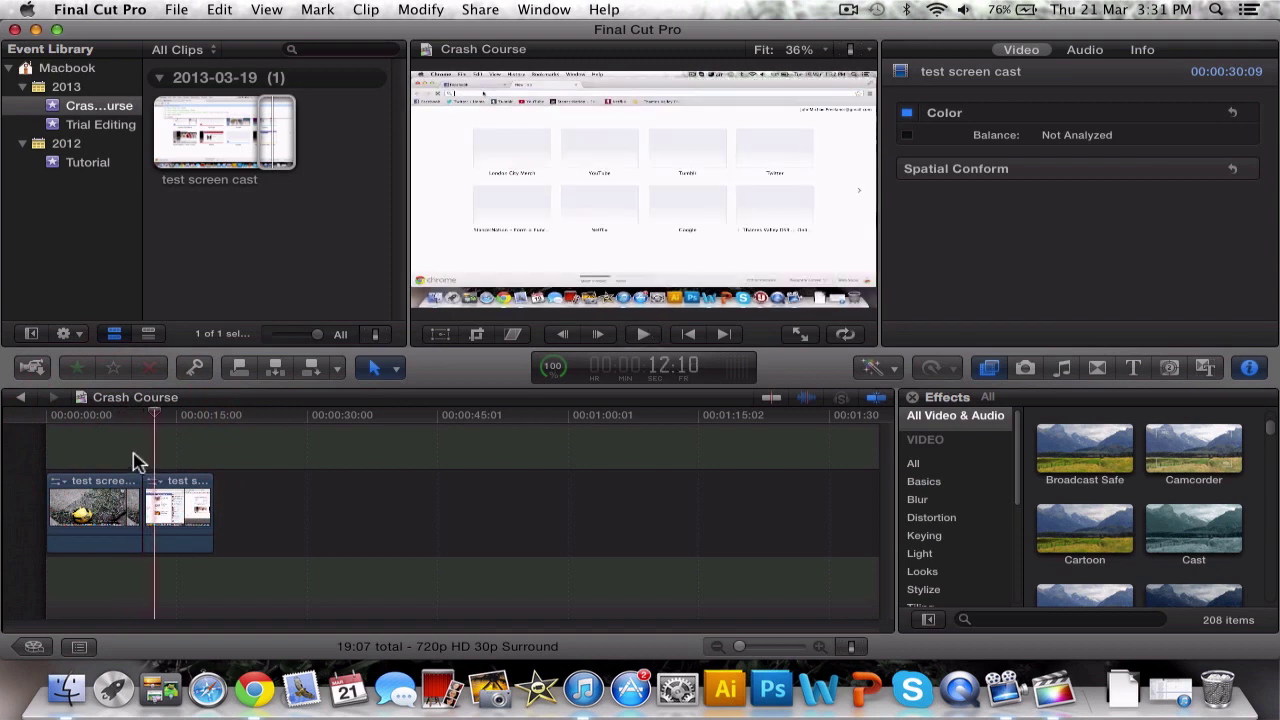
left_click(140, 456)
key("space")
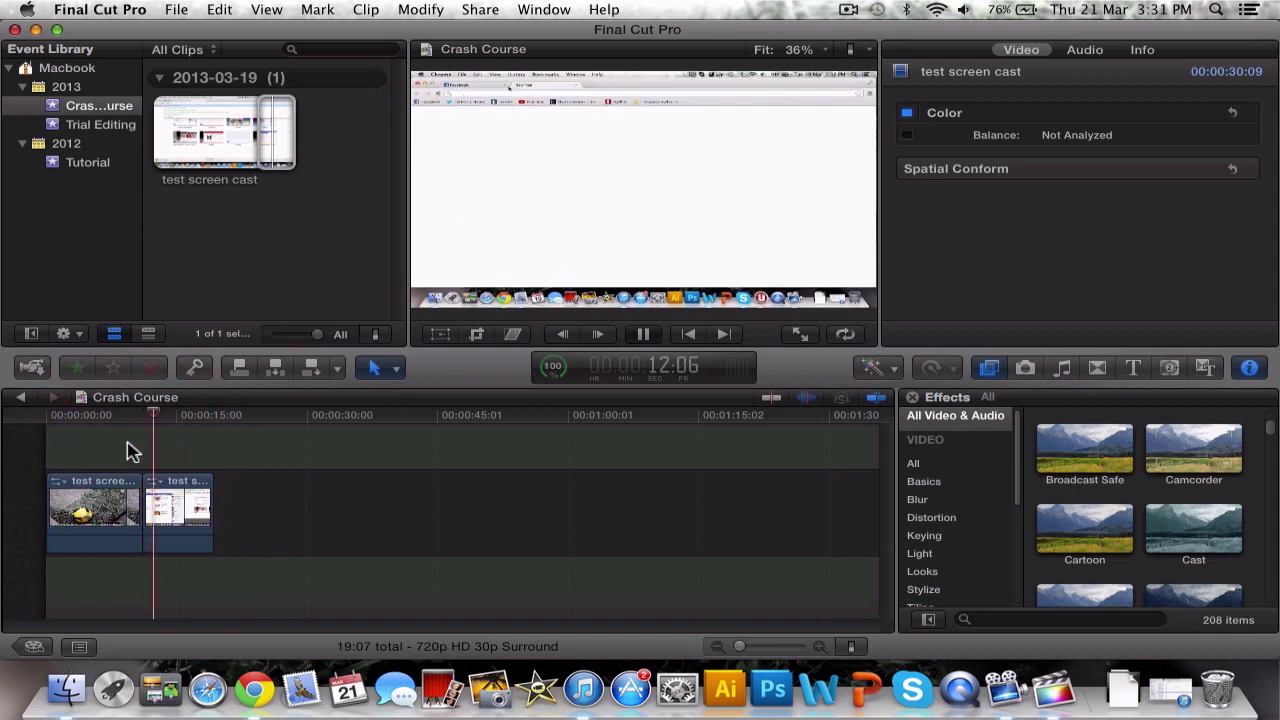
left_click(130, 446)
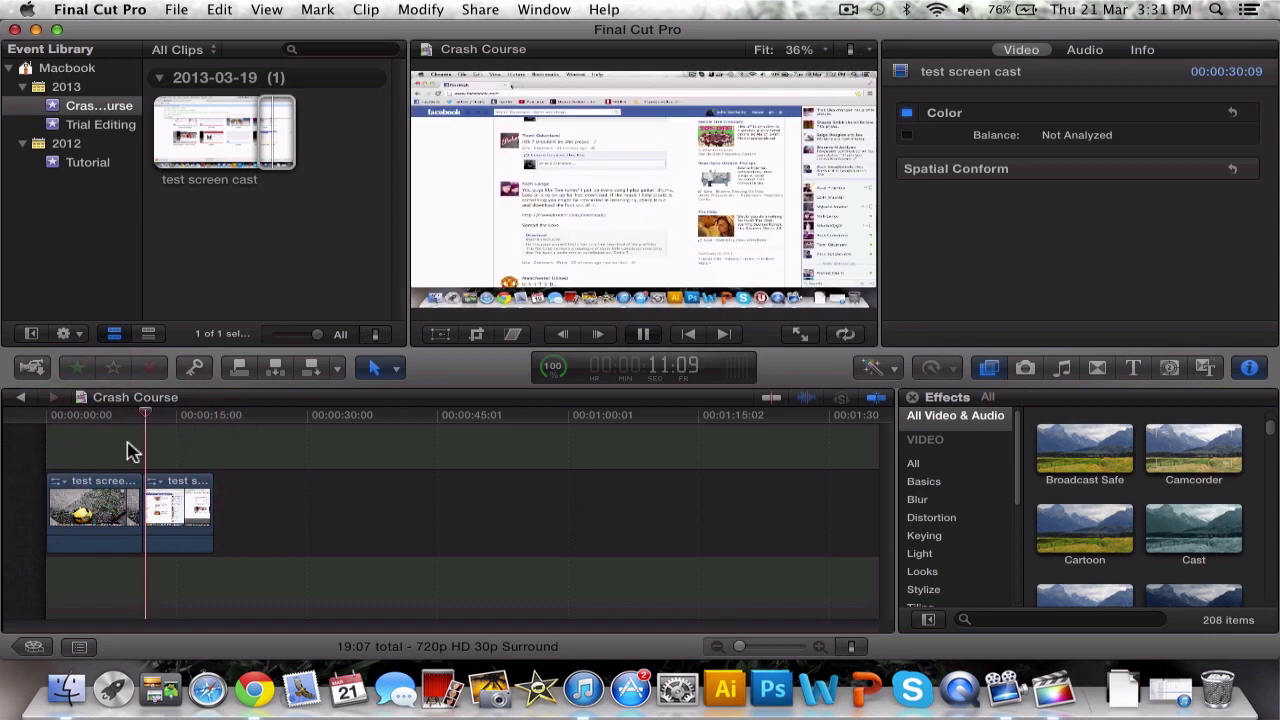
key("space")
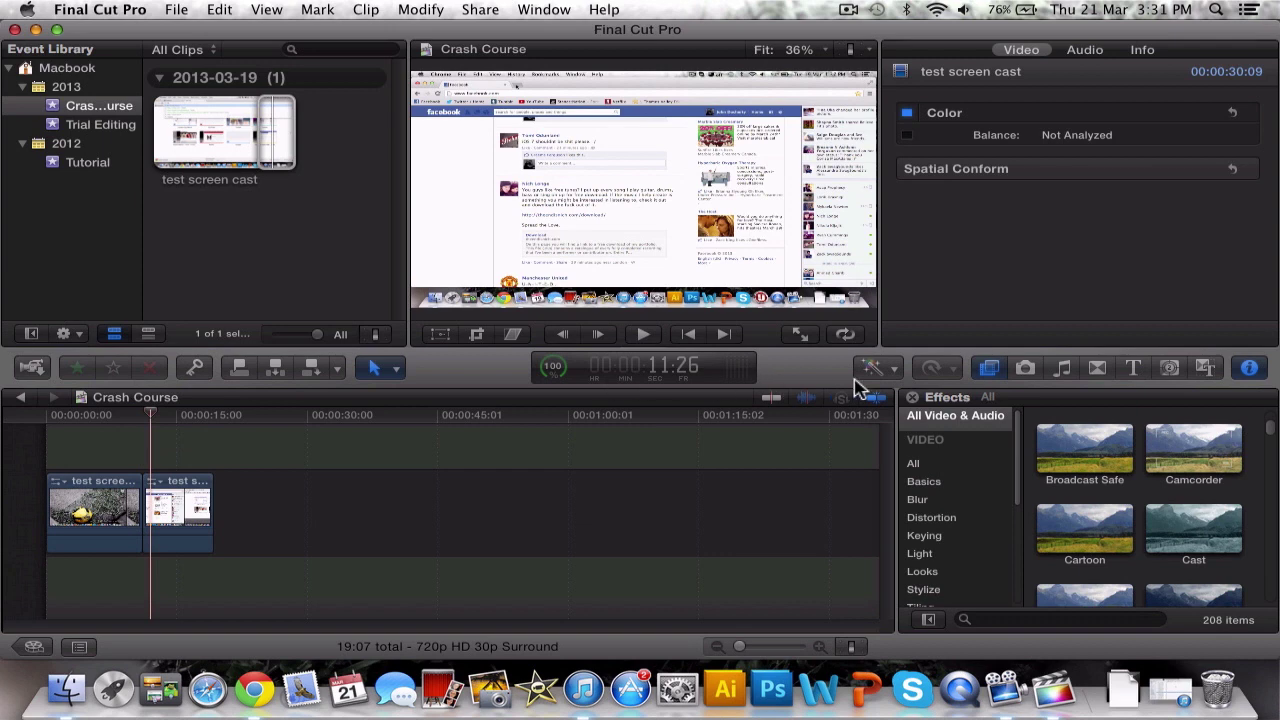
Look through the Photos, Music and Sound, Transitions, Titles, Generators and Themes collections.
left_click(1025, 369)
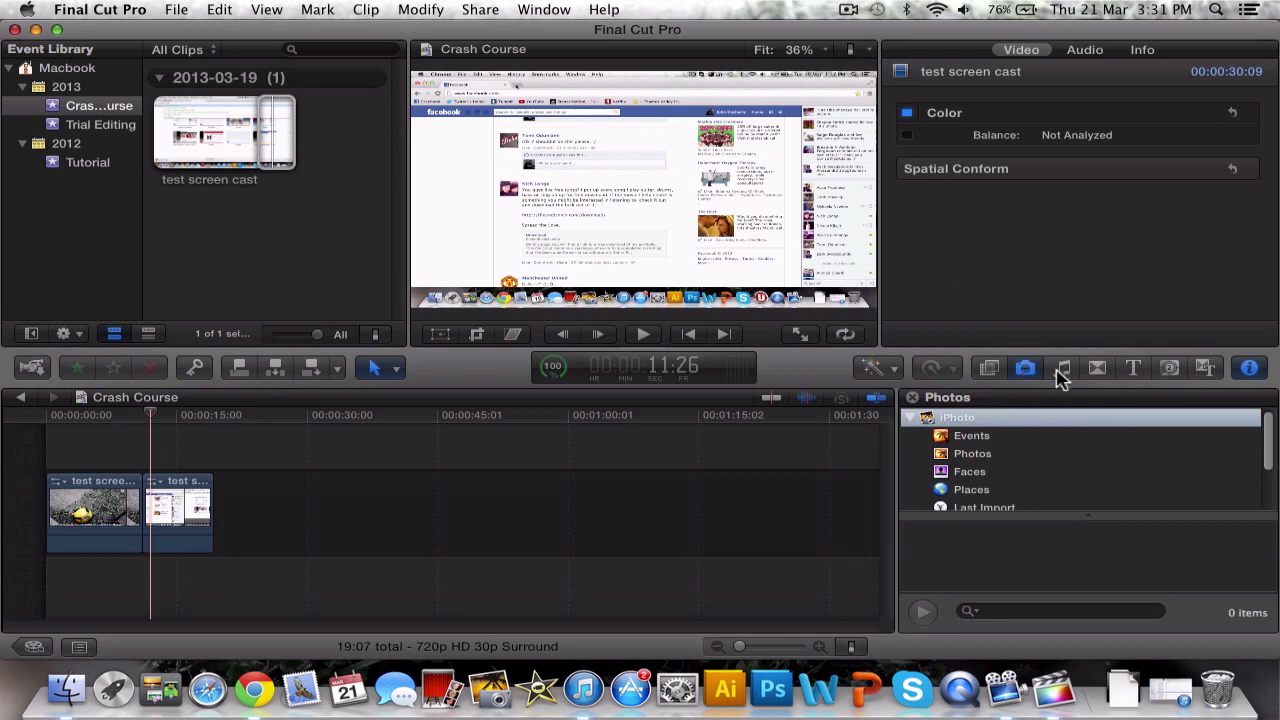
left_click(1062, 372)
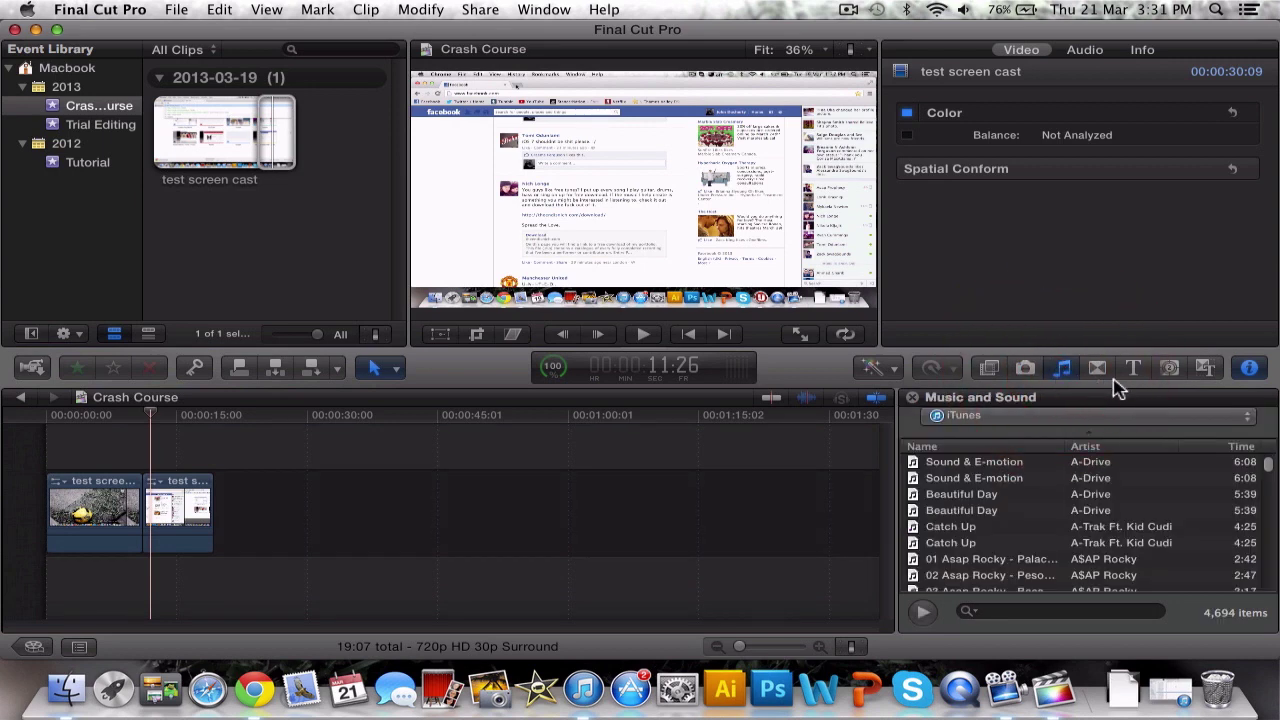
left_click(1097, 370)
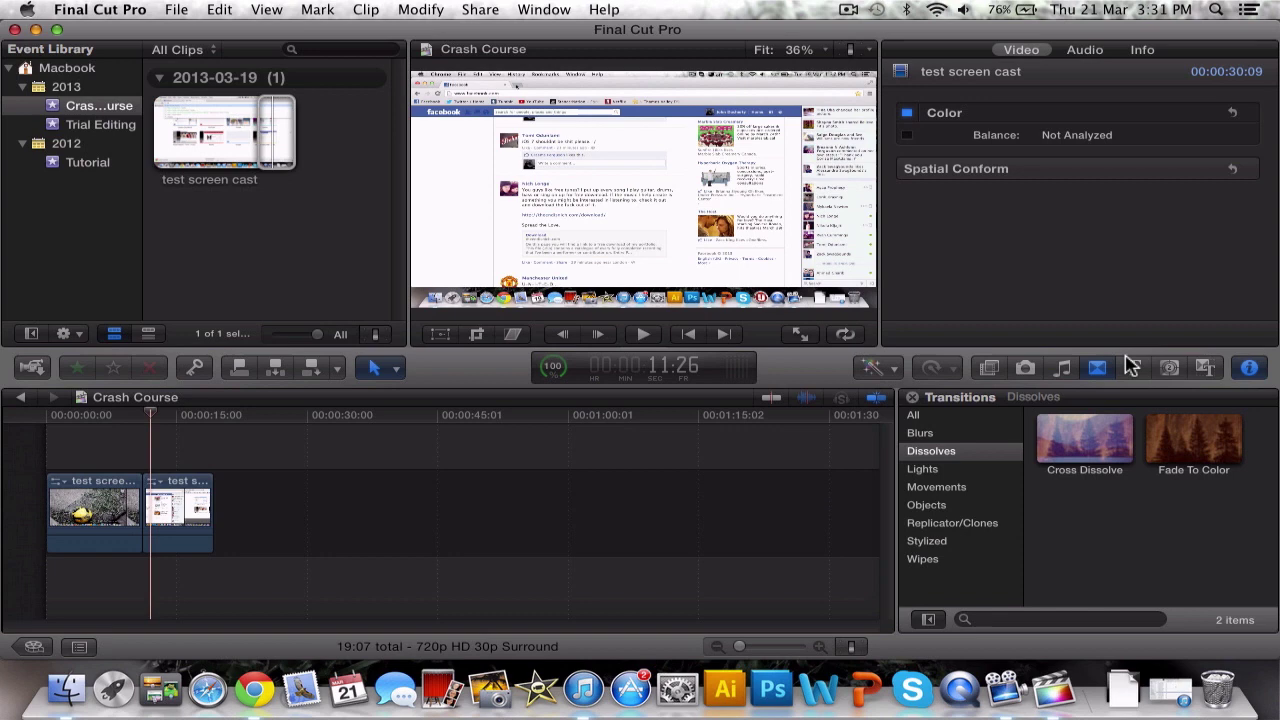
left_click(1131, 367)
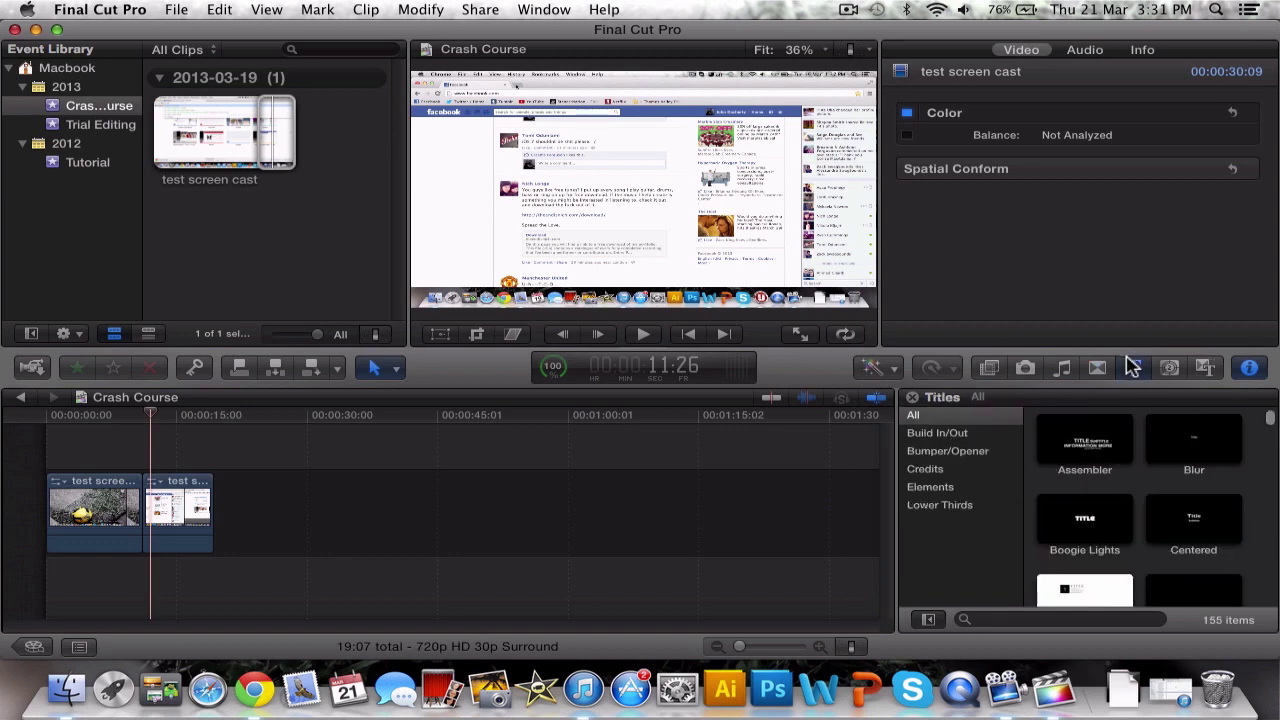
left_click(1168, 369)
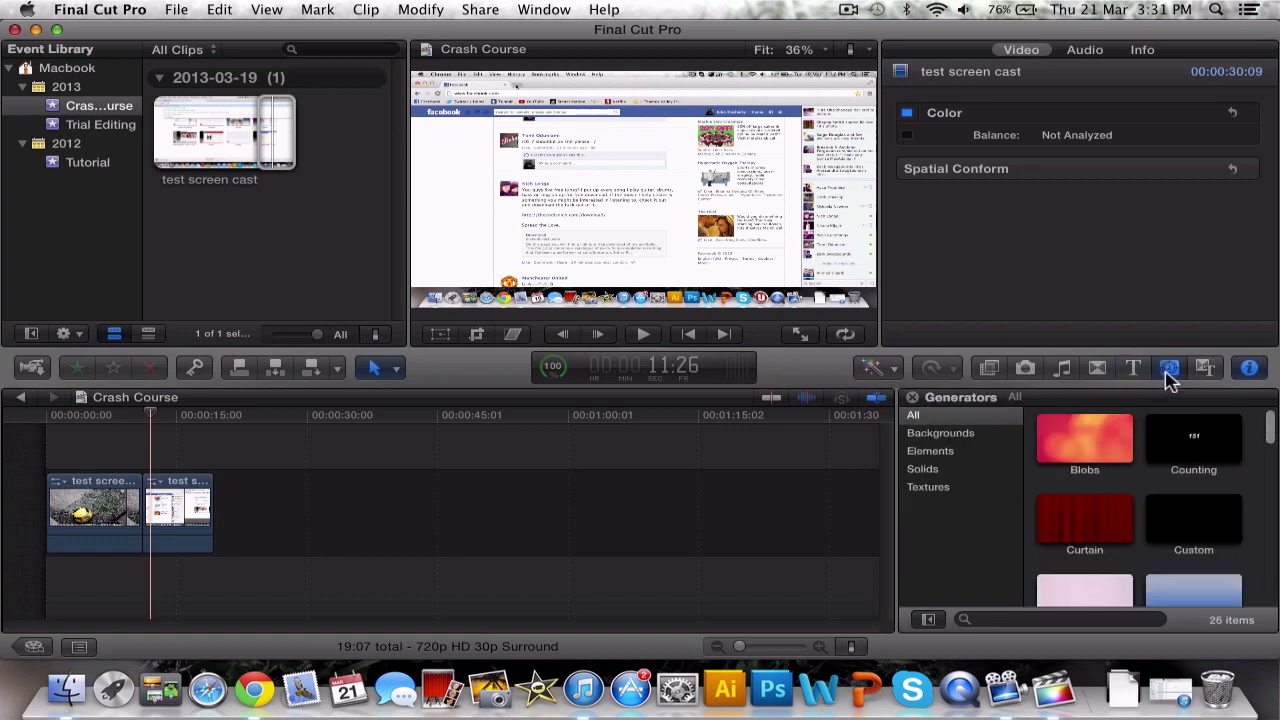
left_click(1198, 370)
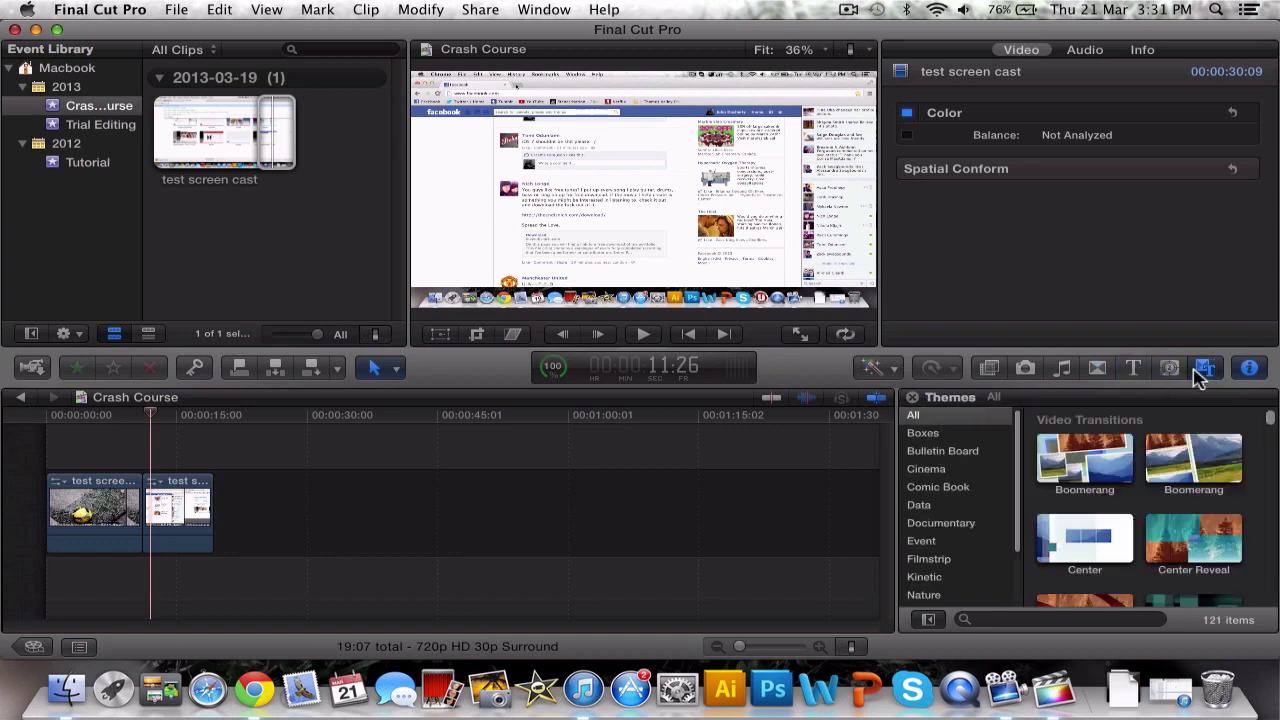
Add a Cross Dissolve transition from the Dissolves category between the two test screen cast clips in the timeline.
left_click(1093, 372)
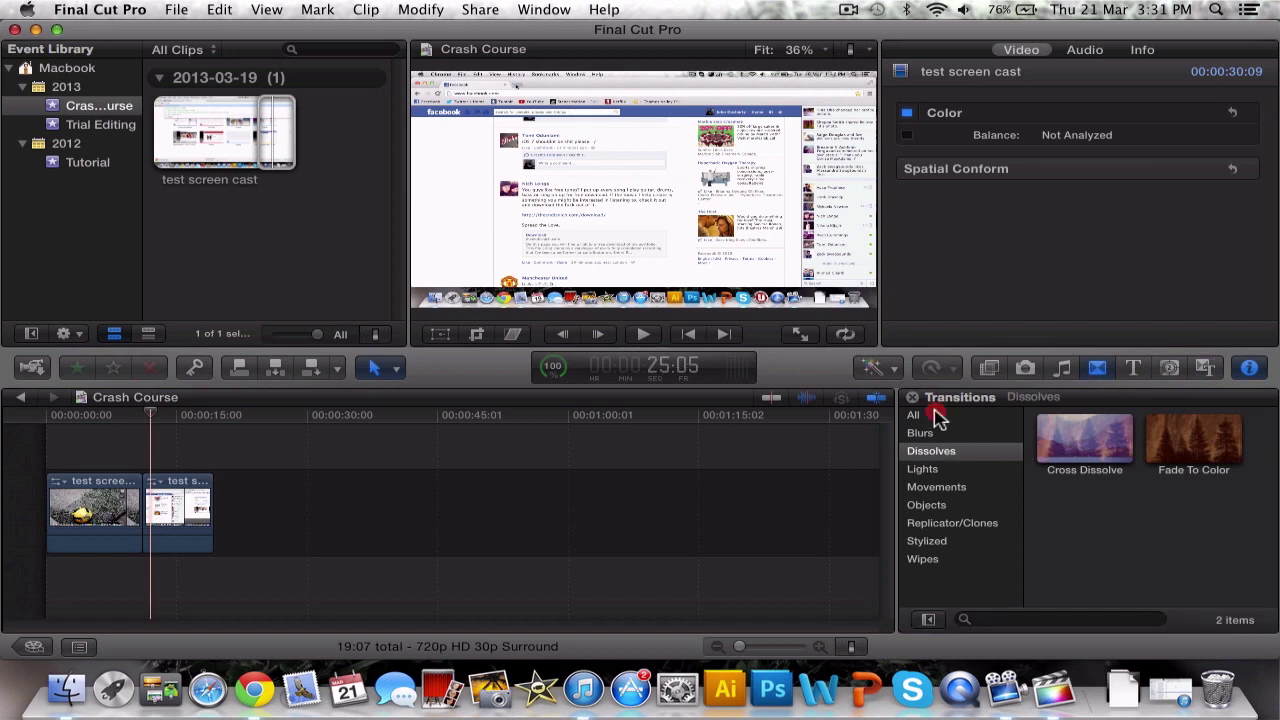
left_click(912, 417)
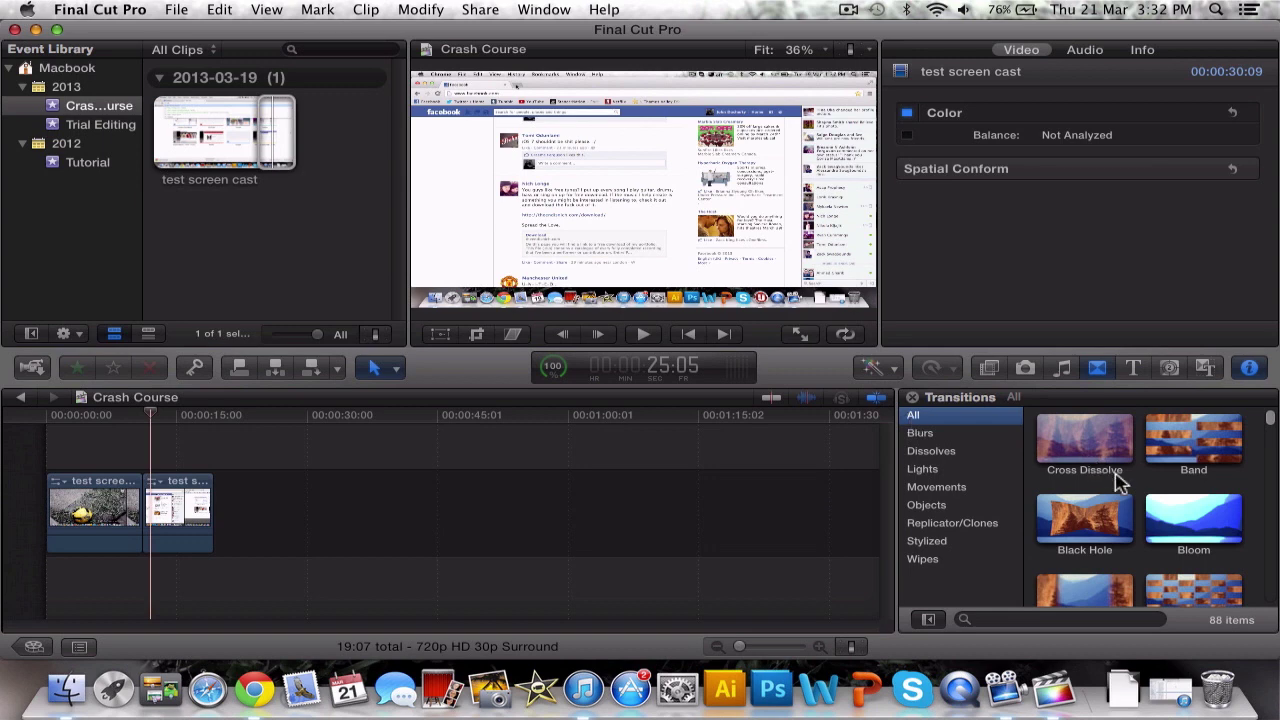
left_click(930, 455)
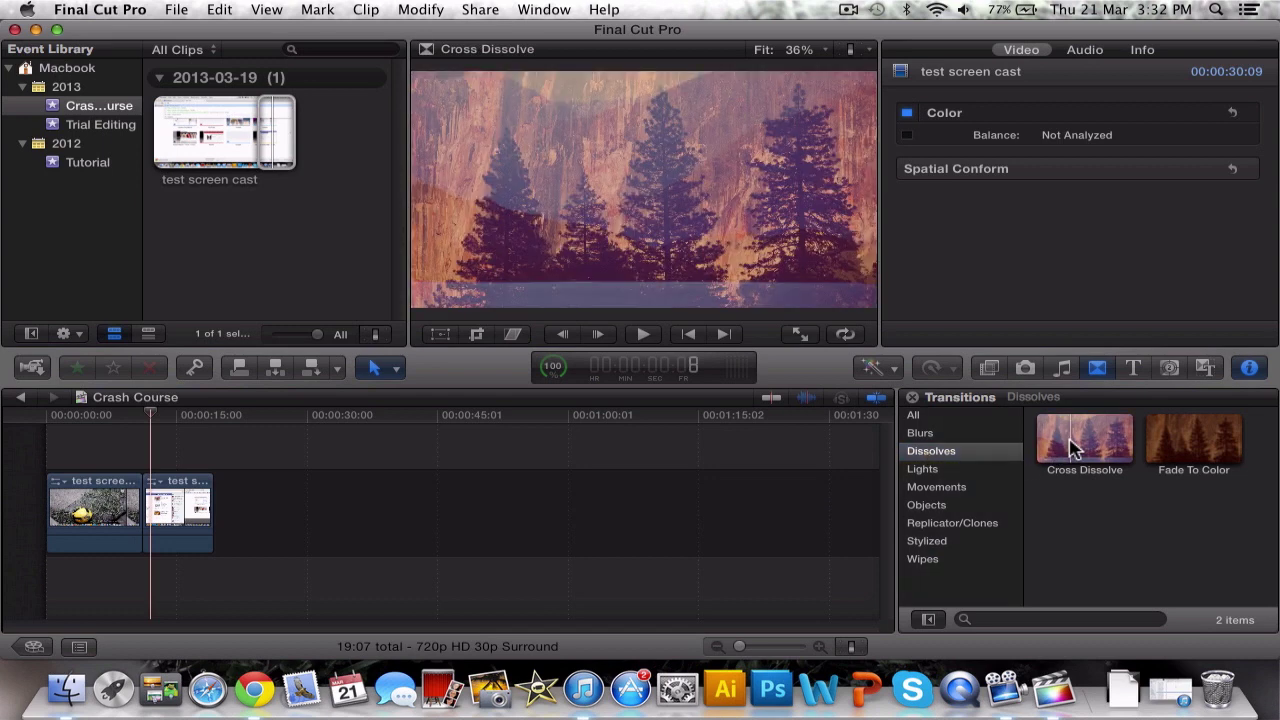
left_click_drag(1075, 447, 138, 507)
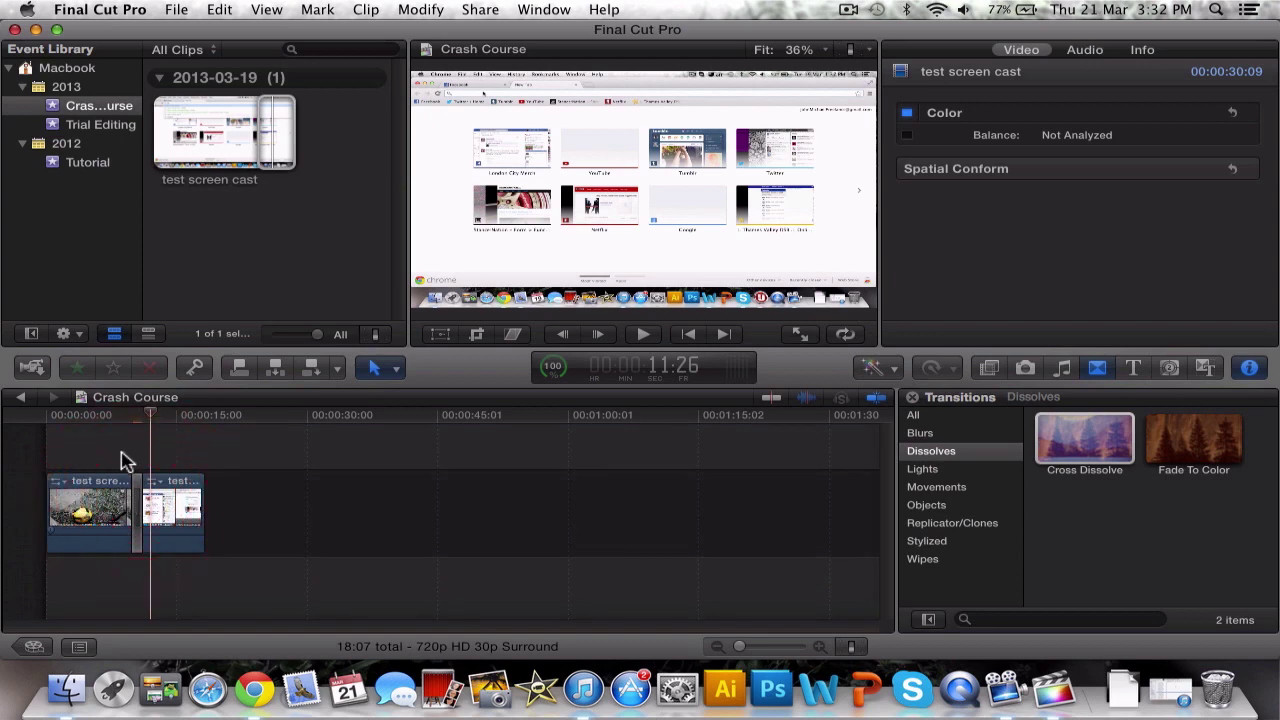
Play the timeline across the Cross Dissolve to review how the two clips blend.
key("Up")
left_click(117, 455)
key("space")
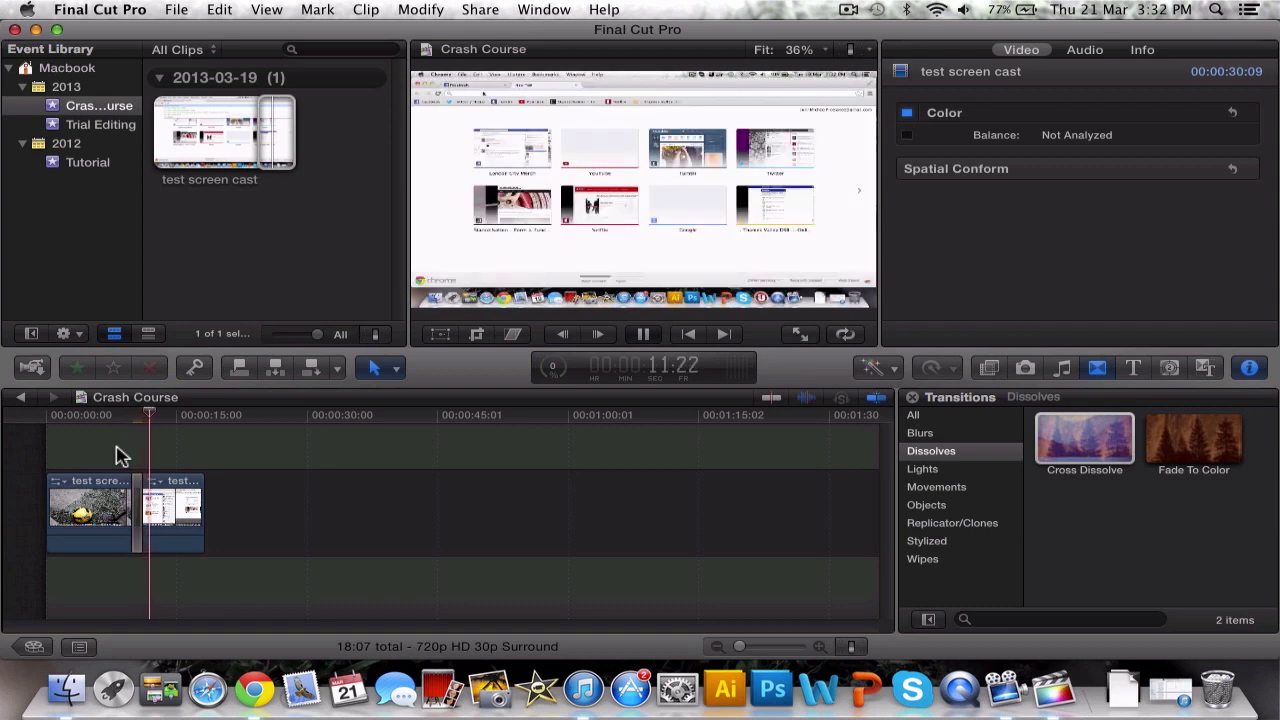
key("space")
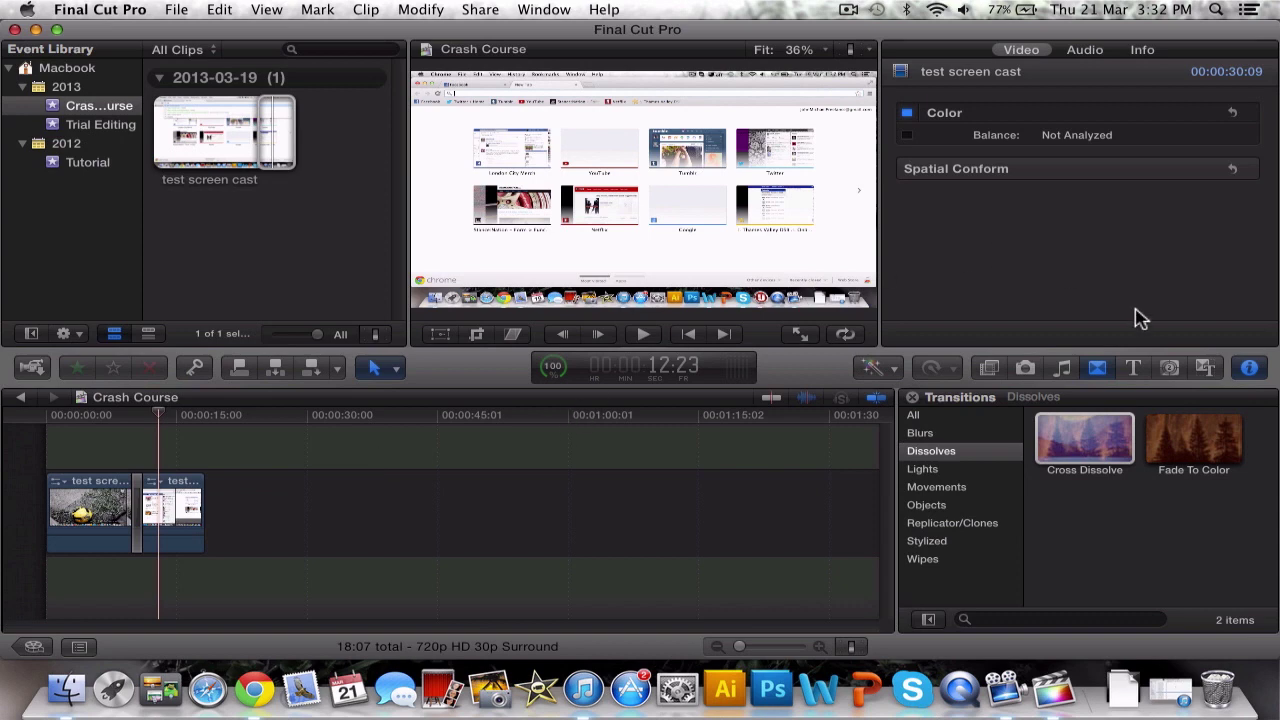
Browse the Titles collection and insert the Blur title at the start of the timeline, before the first clip.
left_click(1136, 369)
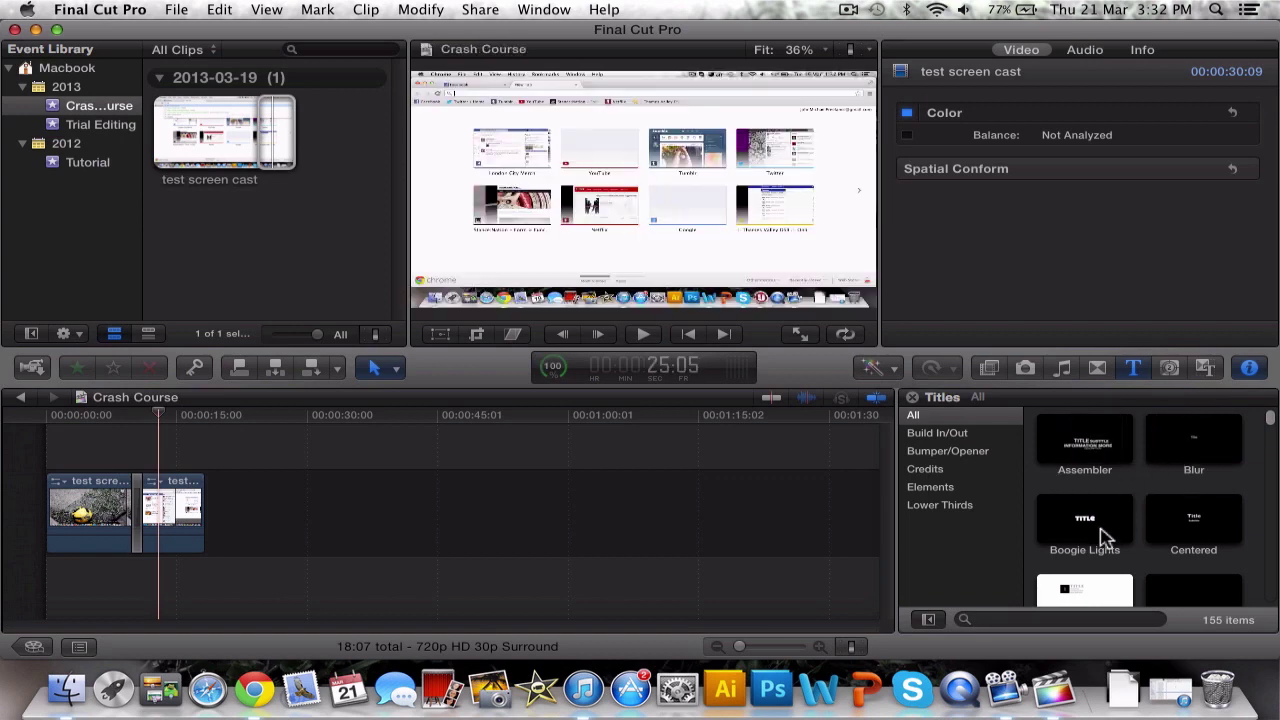
scroll(1100, 537, "down", 5)
scroll(1110, 528, "up", 5)
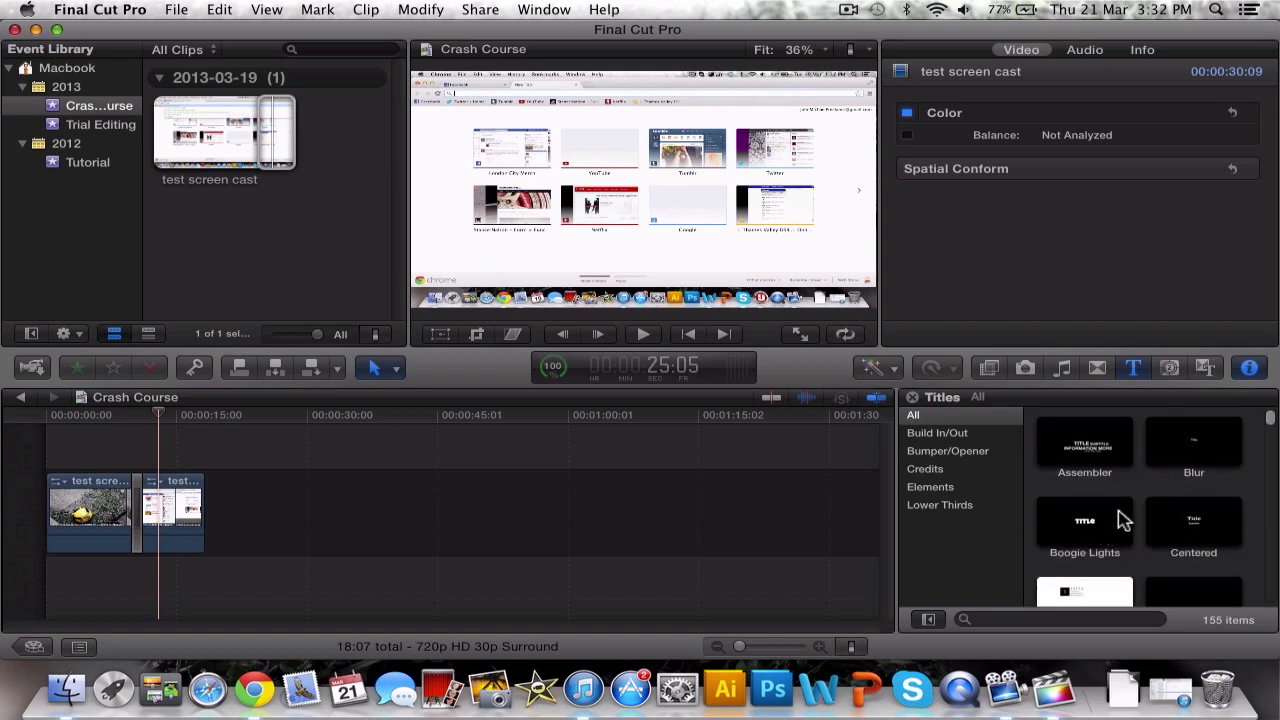
scroll(1150, 462, "down", 10)
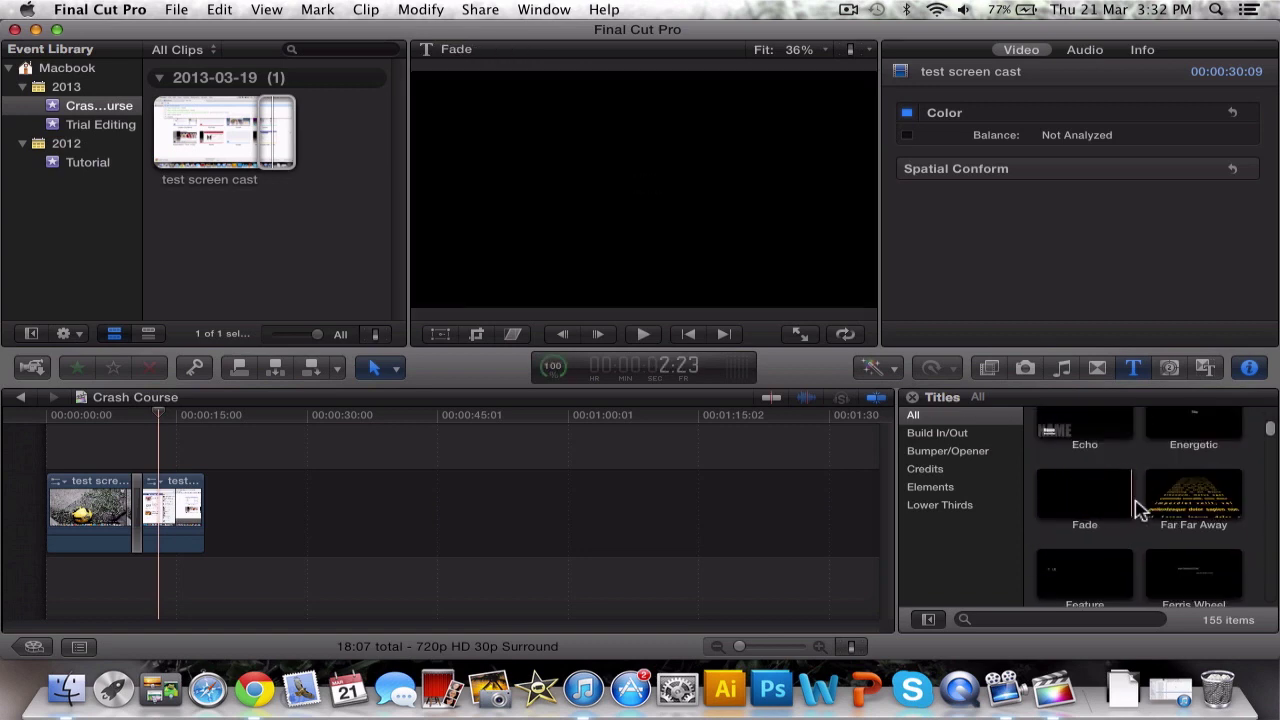
scroll(1140, 510, "down", 5)
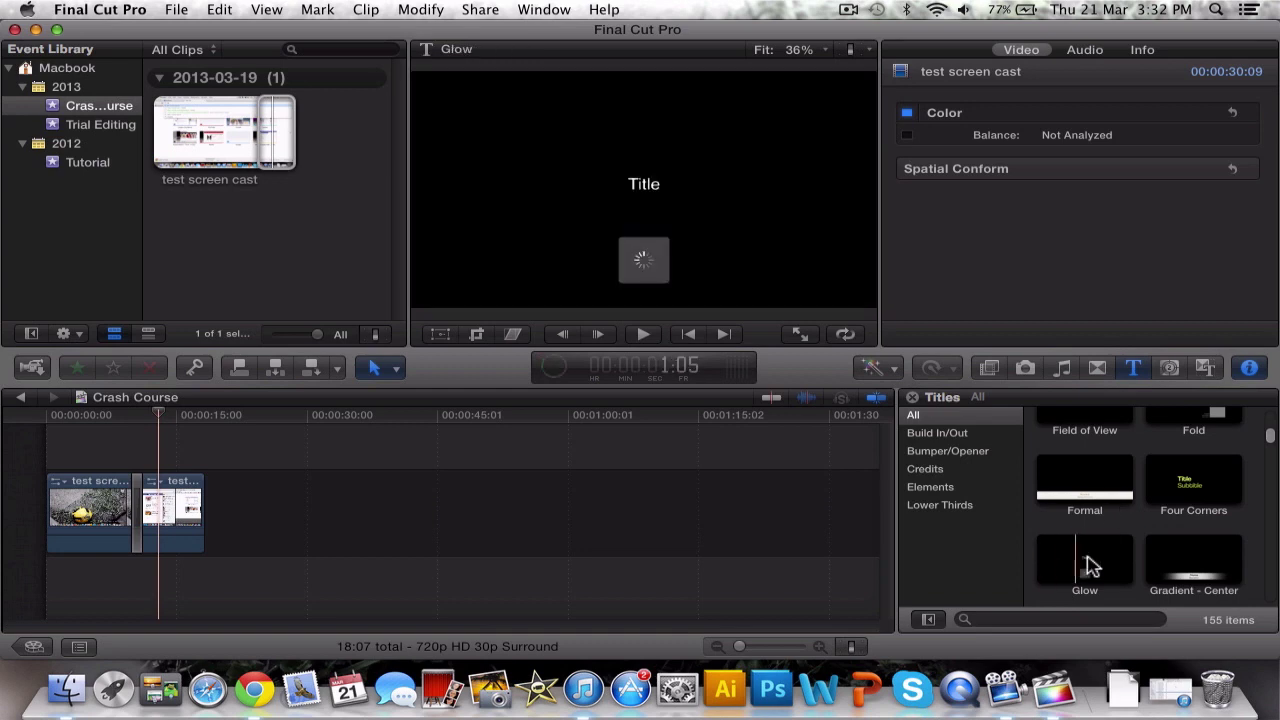
scroll(1155, 557, "up", 10)
left_click_drag(1223, 457, 5, 510)
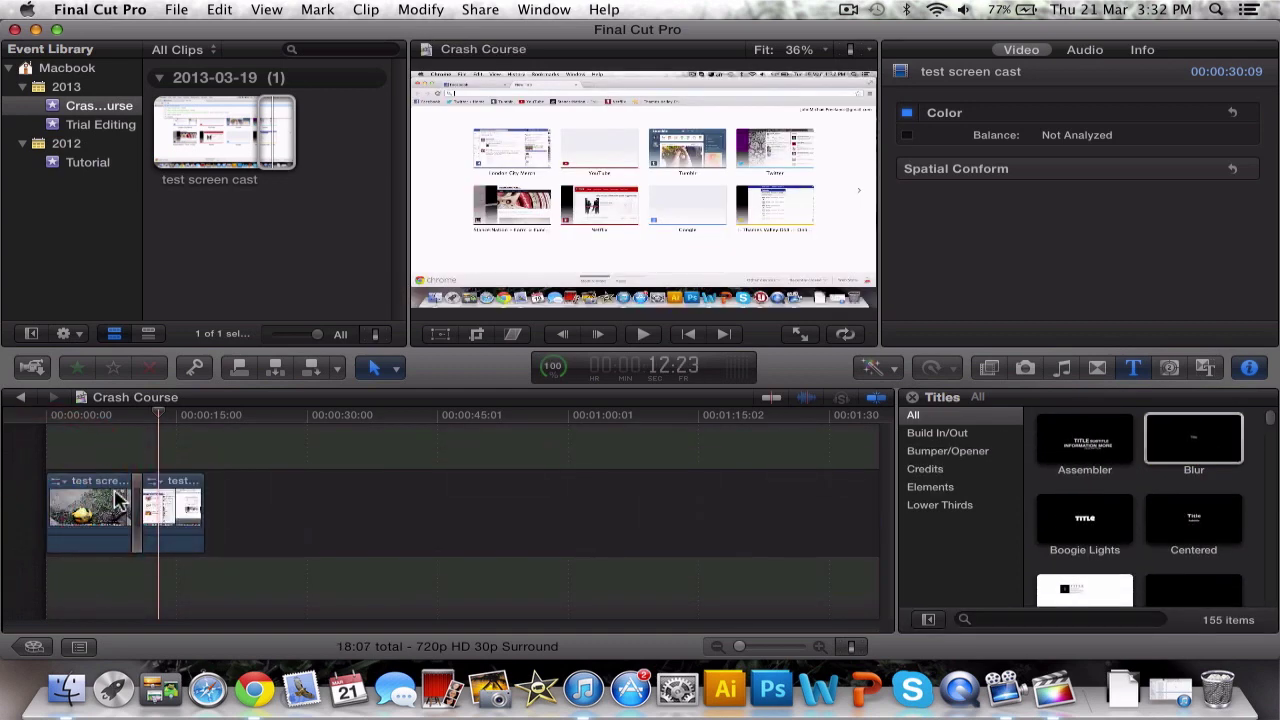
left_click_drag(1180, 447, 60, 515)
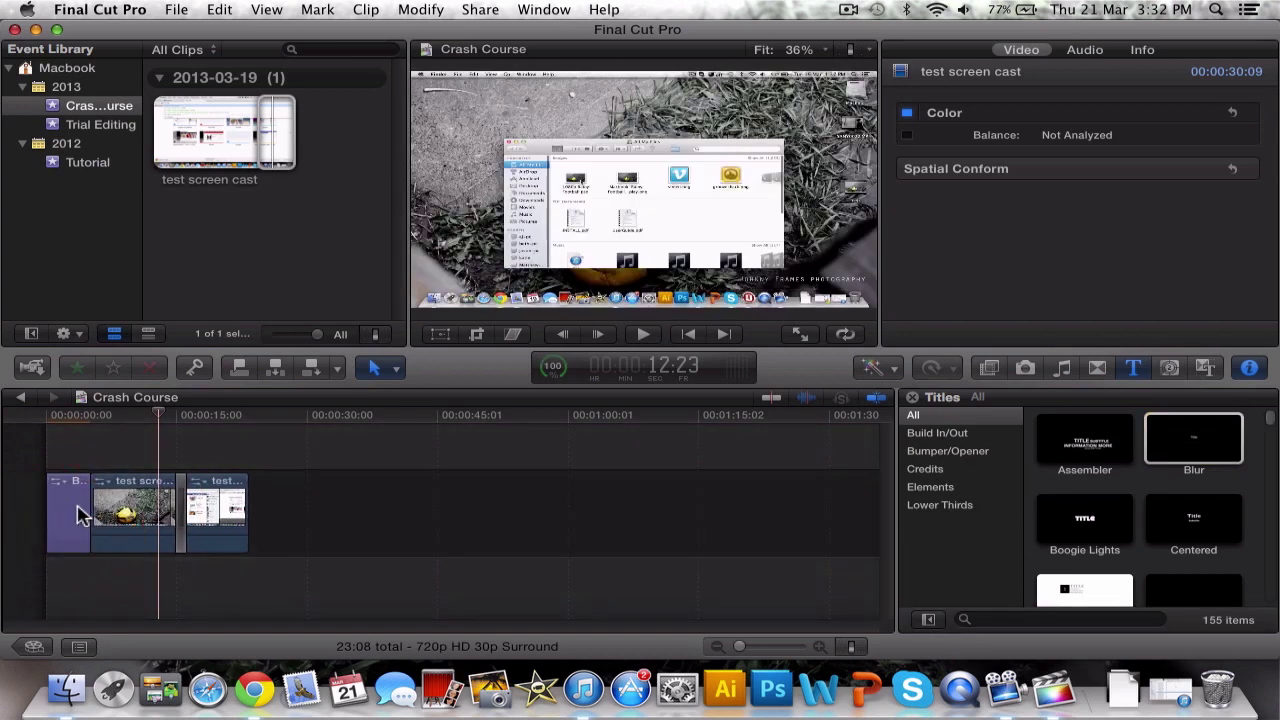
Replace the placeholder text of the Blur title with "Tutorial".
left_click(60, 510)
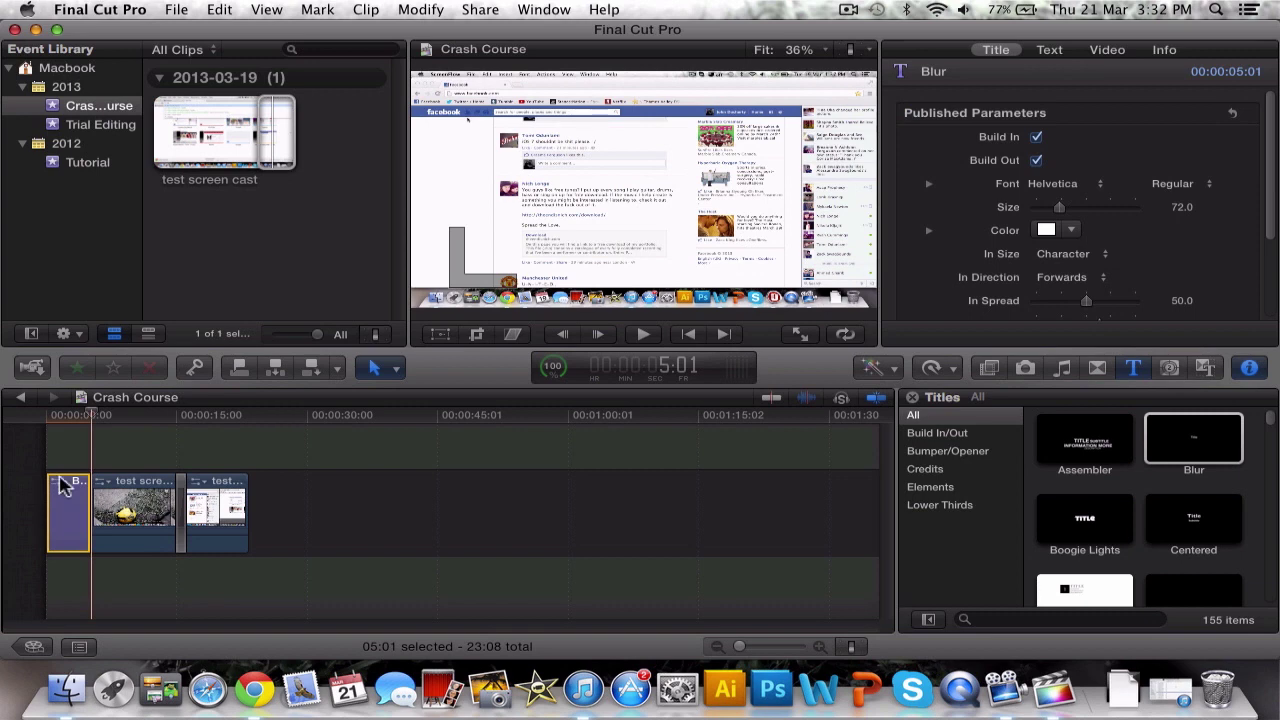
left_click(70, 442)
left_click(645, 193)
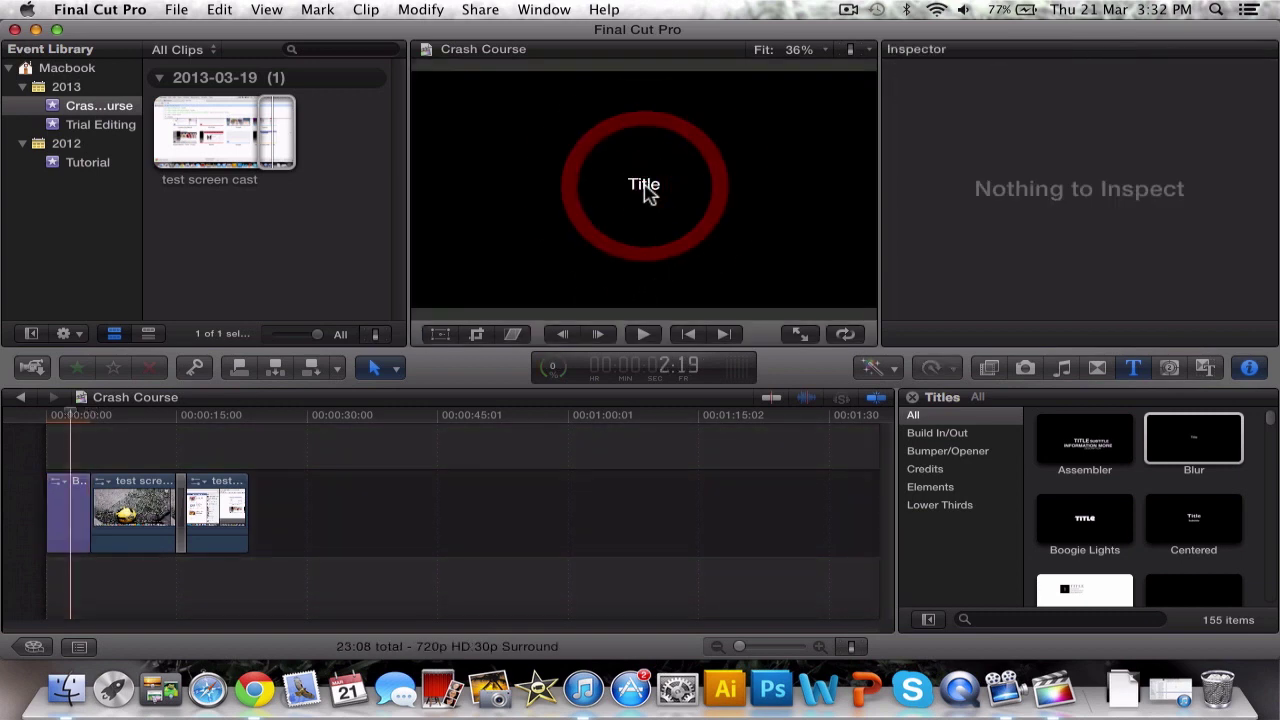
left_click(68, 510)
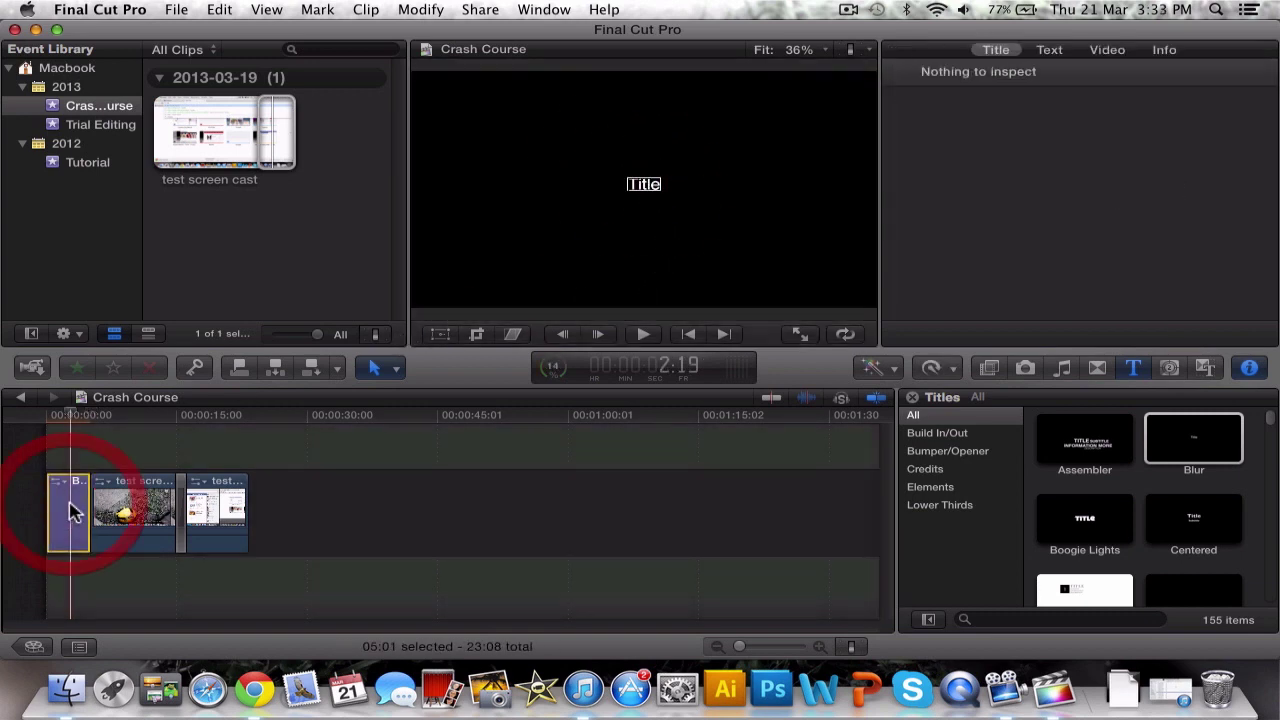
double_click(648, 187)
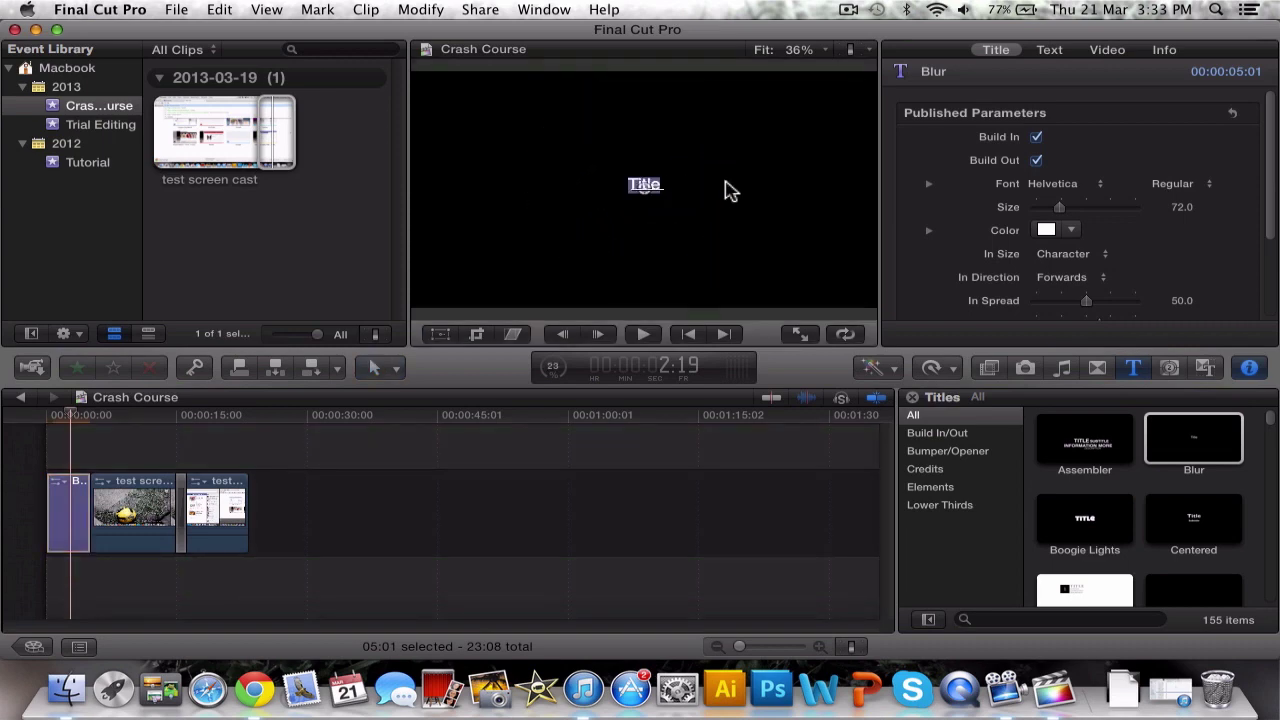
scroll(1095, 130, "down", 2)
scroll(1098, 132, "up", 2)
type("Tur")
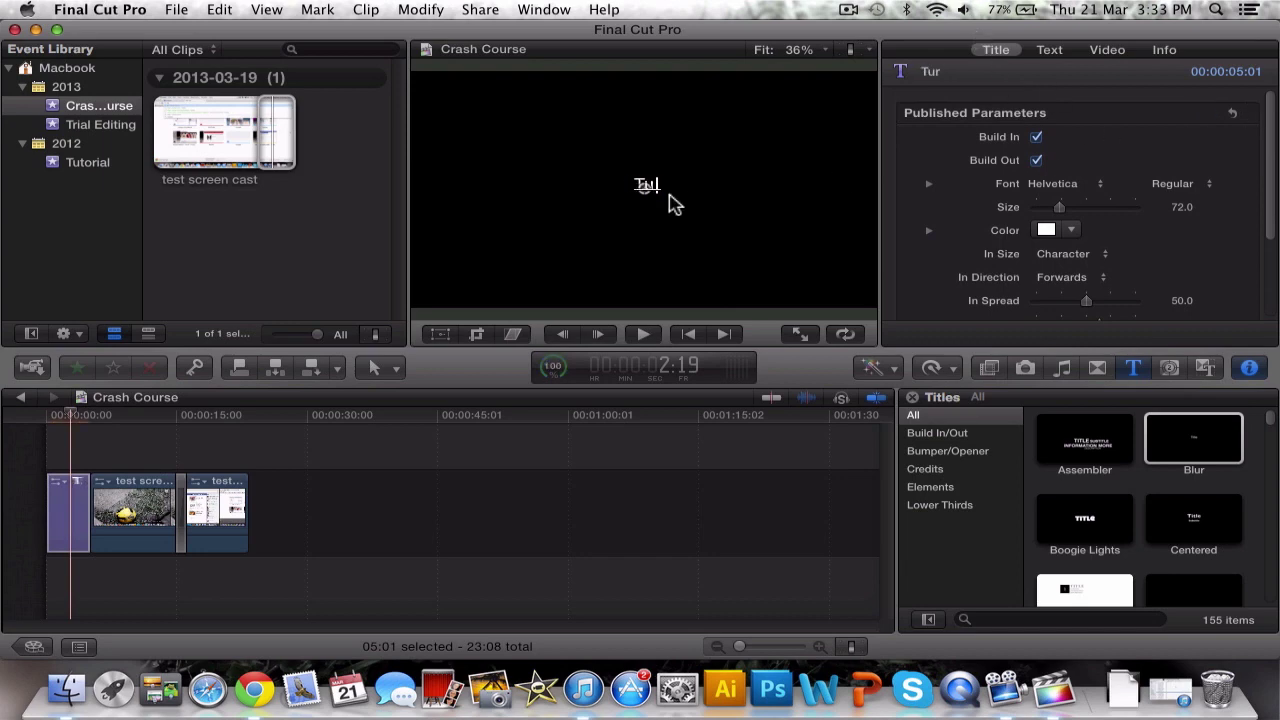
type("orial")
Play the timeline from the beginning to review the Tutorial title and its cut to the first clip.
left_click(54, 449)
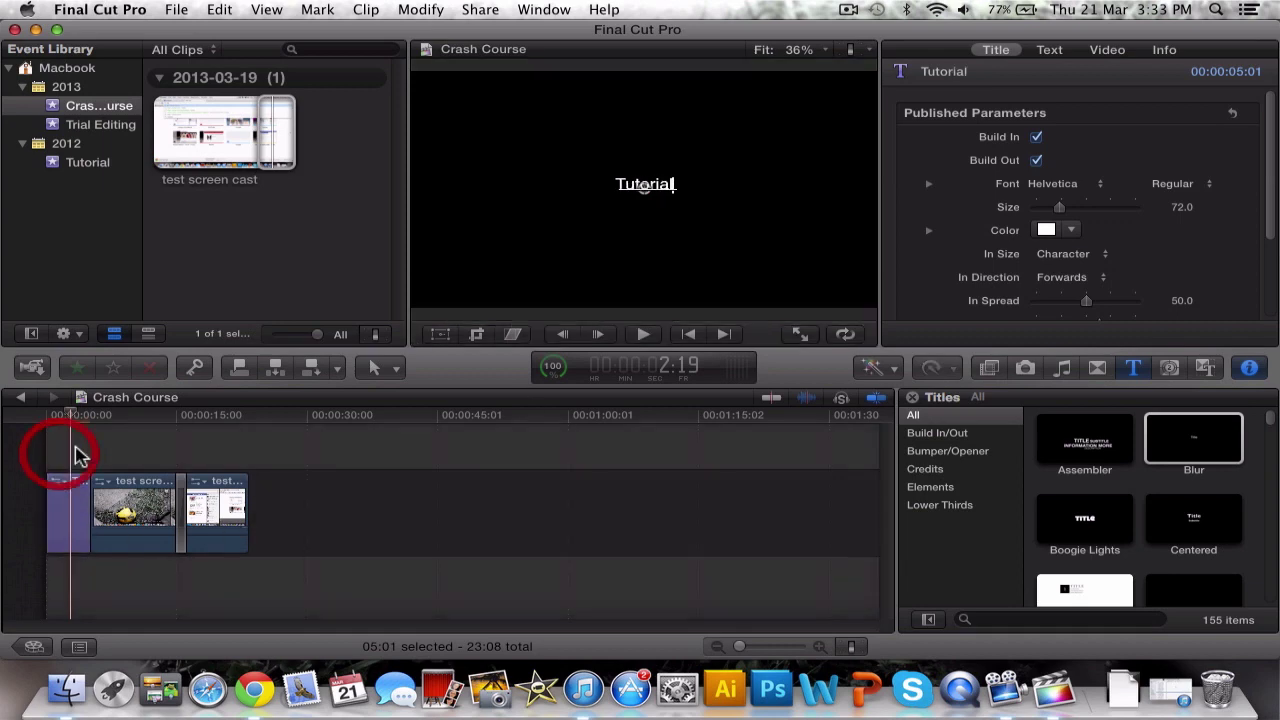
left_click(30, 415)
key("space")
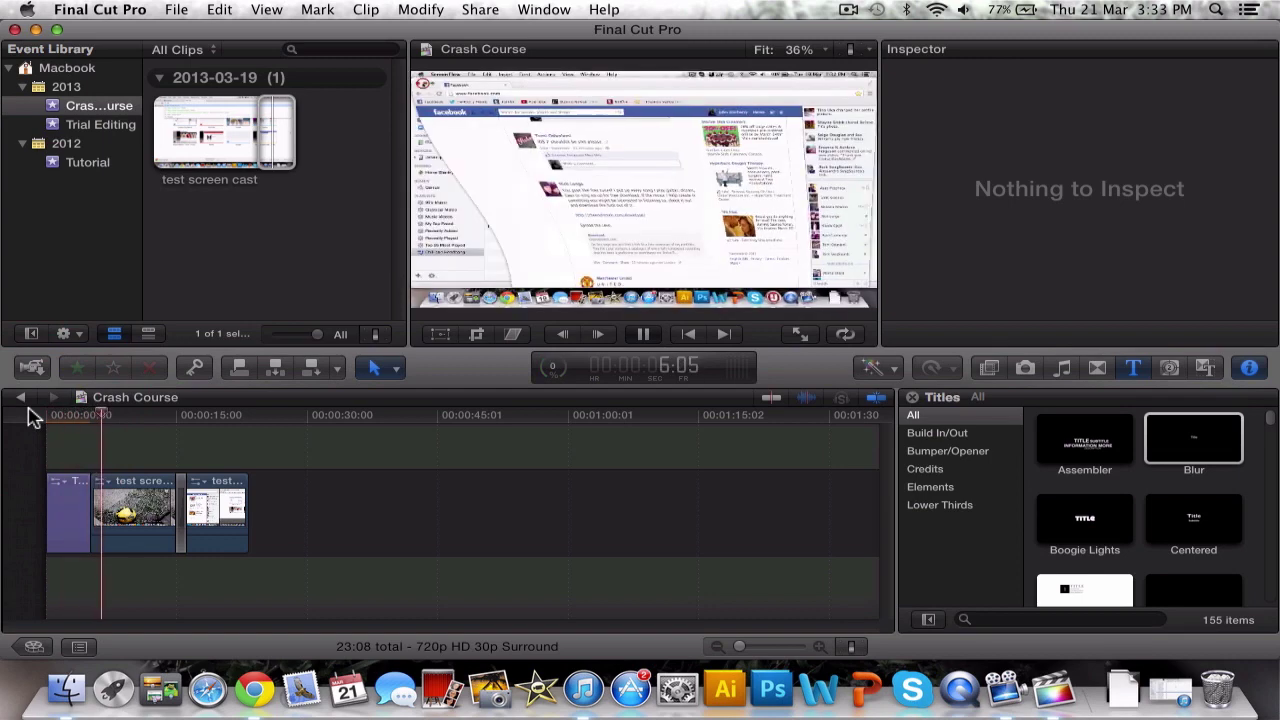
key("space")
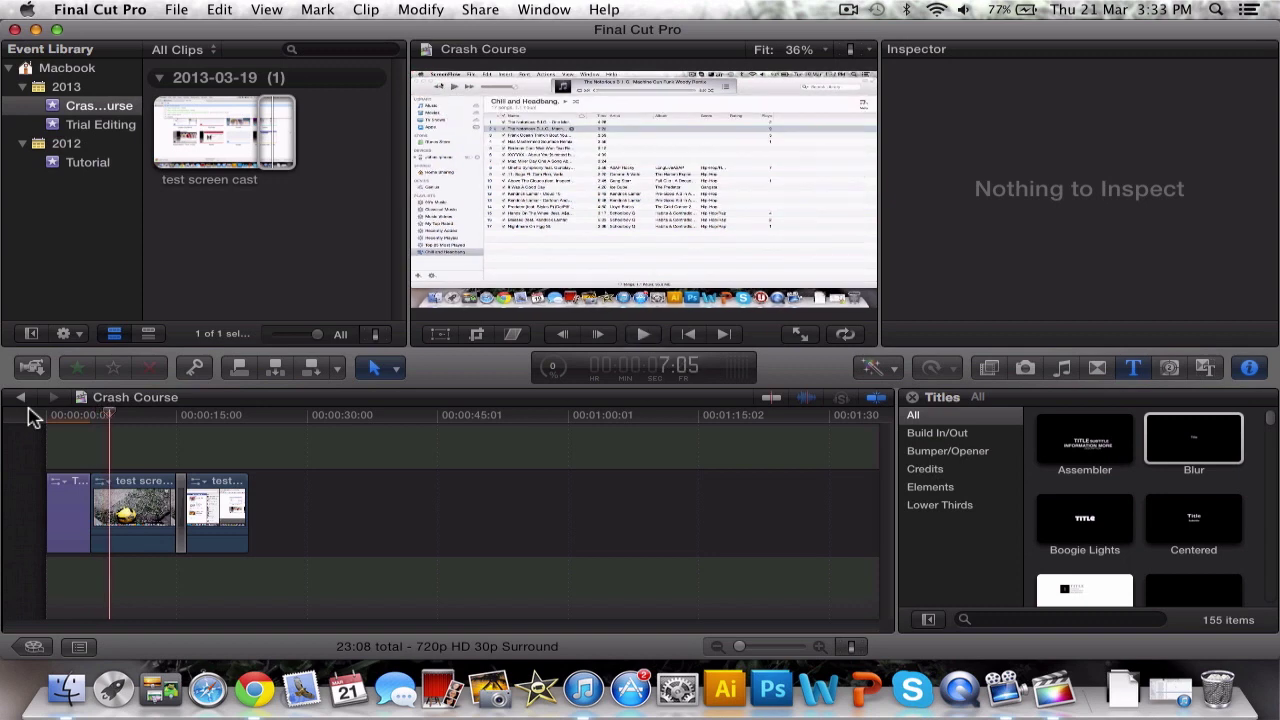
Add a Cross Dissolve between the Tutorial title and the first test screen cast clip and play across it.
left_click(1097, 368)
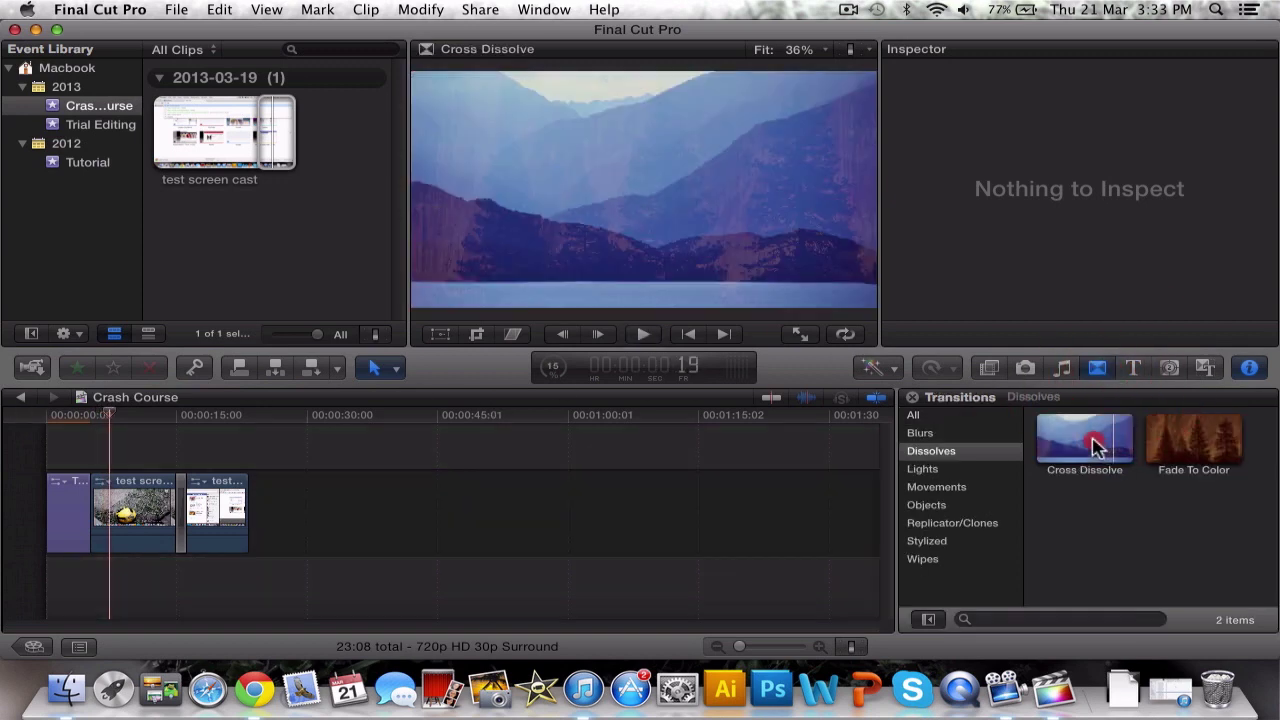
left_click_drag(1097, 447, 94, 508)
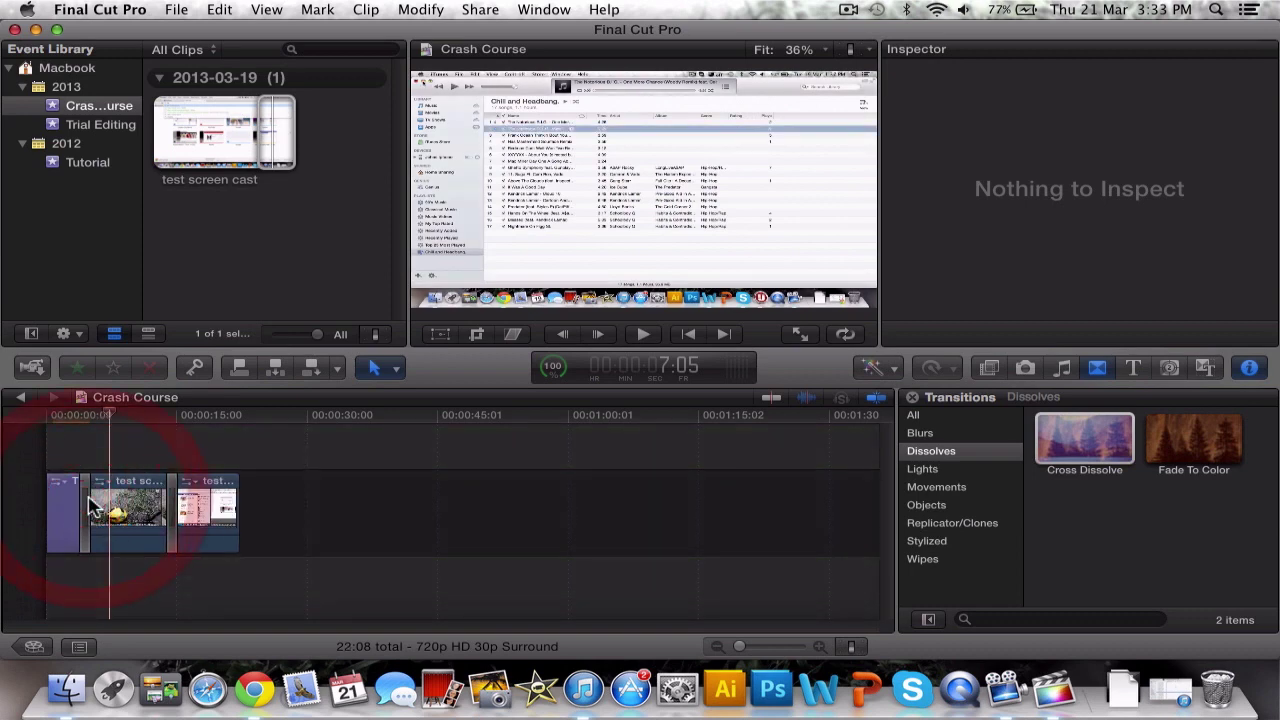
left_click(68, 457)
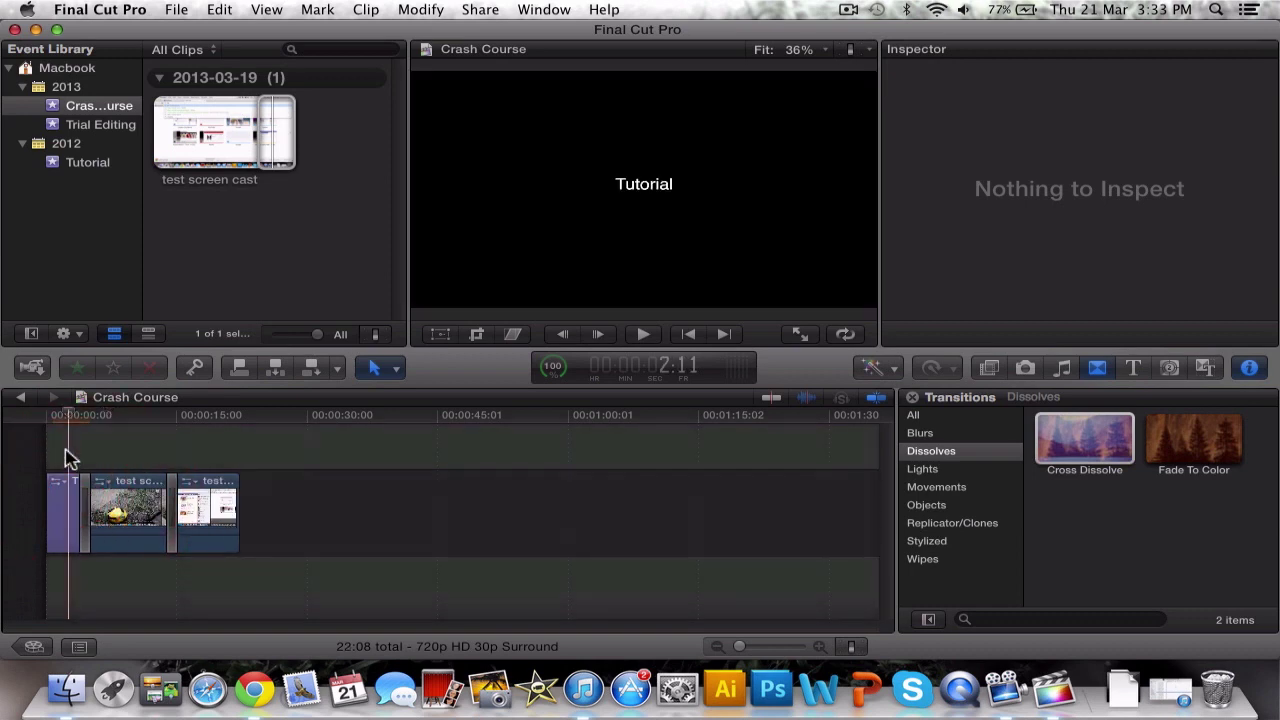
key("space")
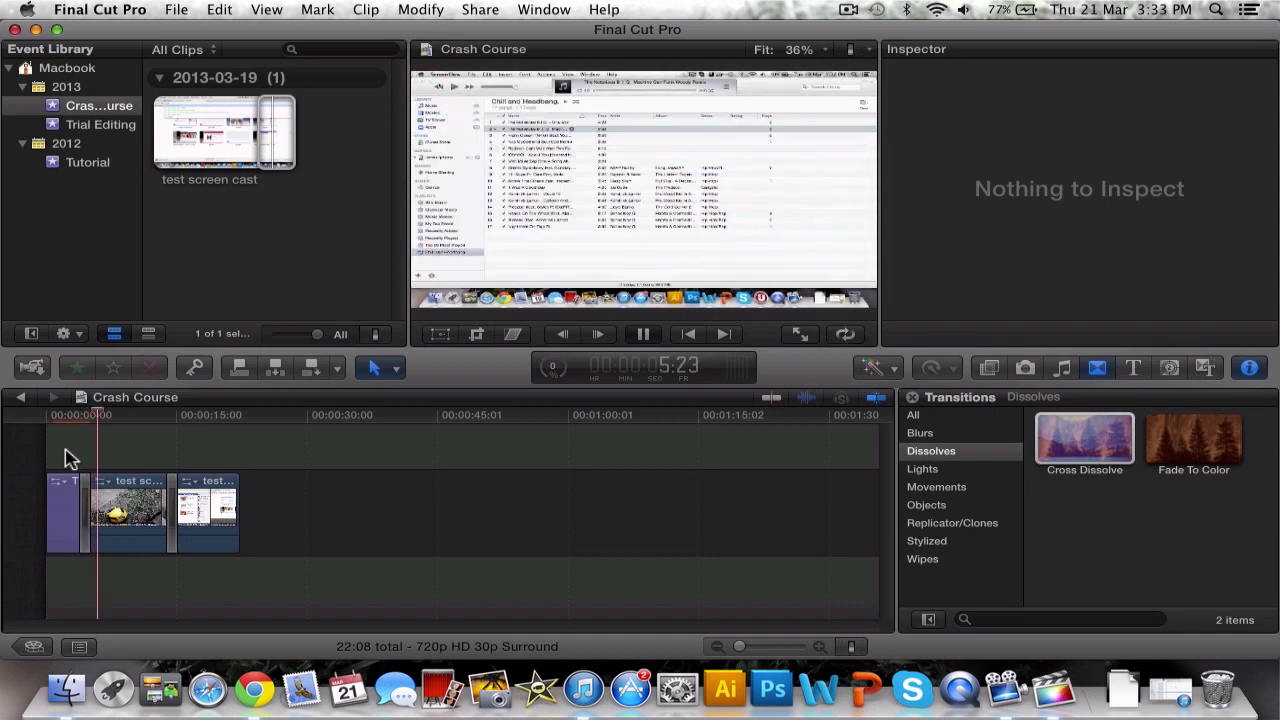
key("space")
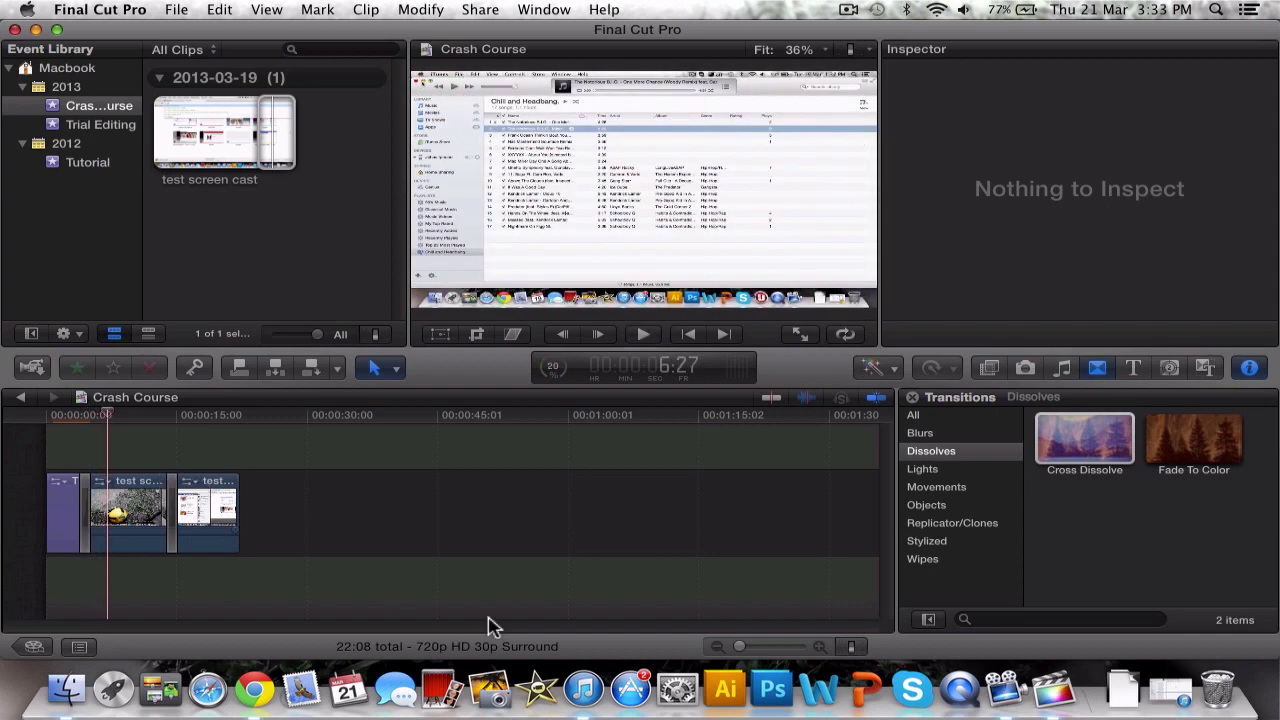
Show the video animation of the first test screen cast clip and add an opacity fade-in of about 2 seconds at its start.
left_click_drag(745, 648, 757, 648)
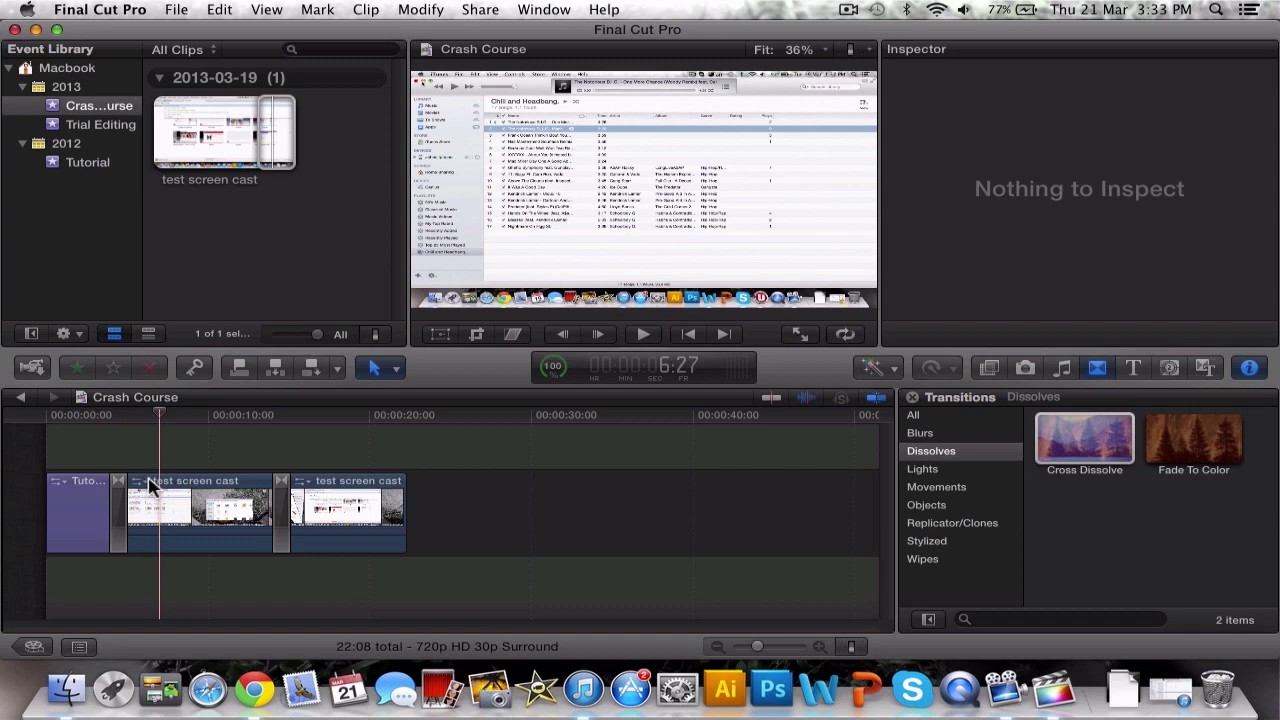
left_click(188, 518)
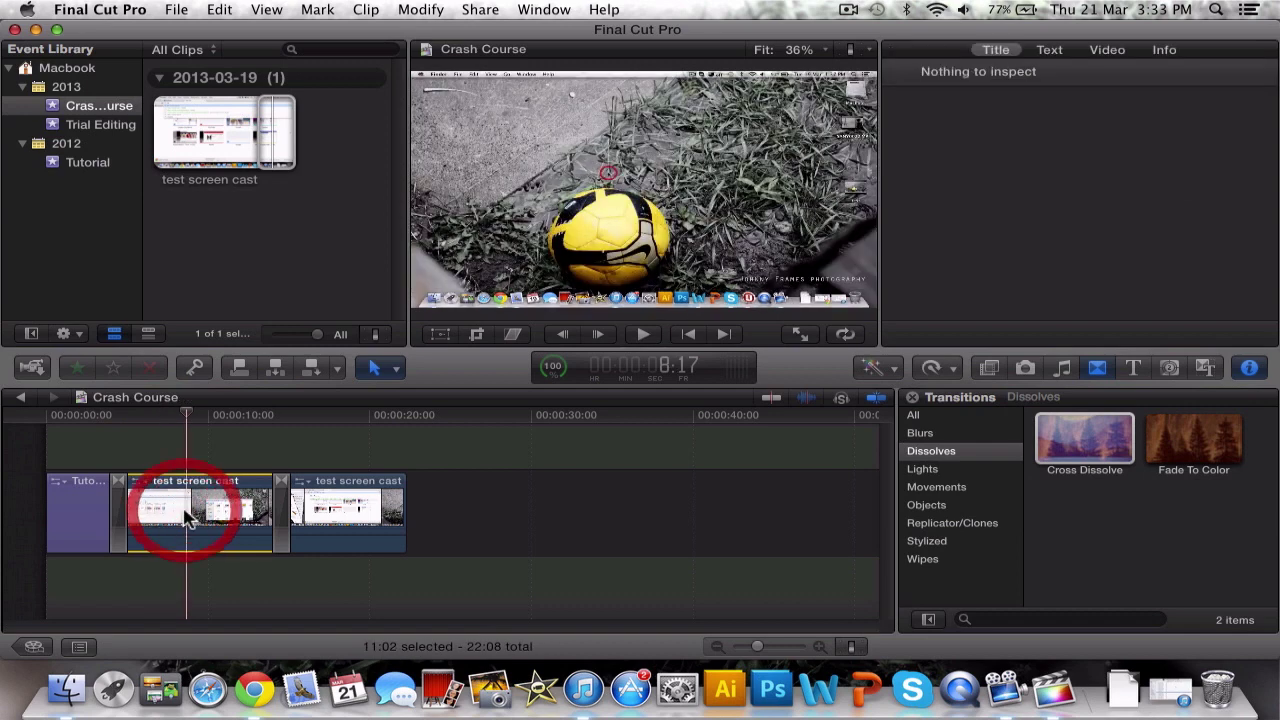
left_click(137, 486)
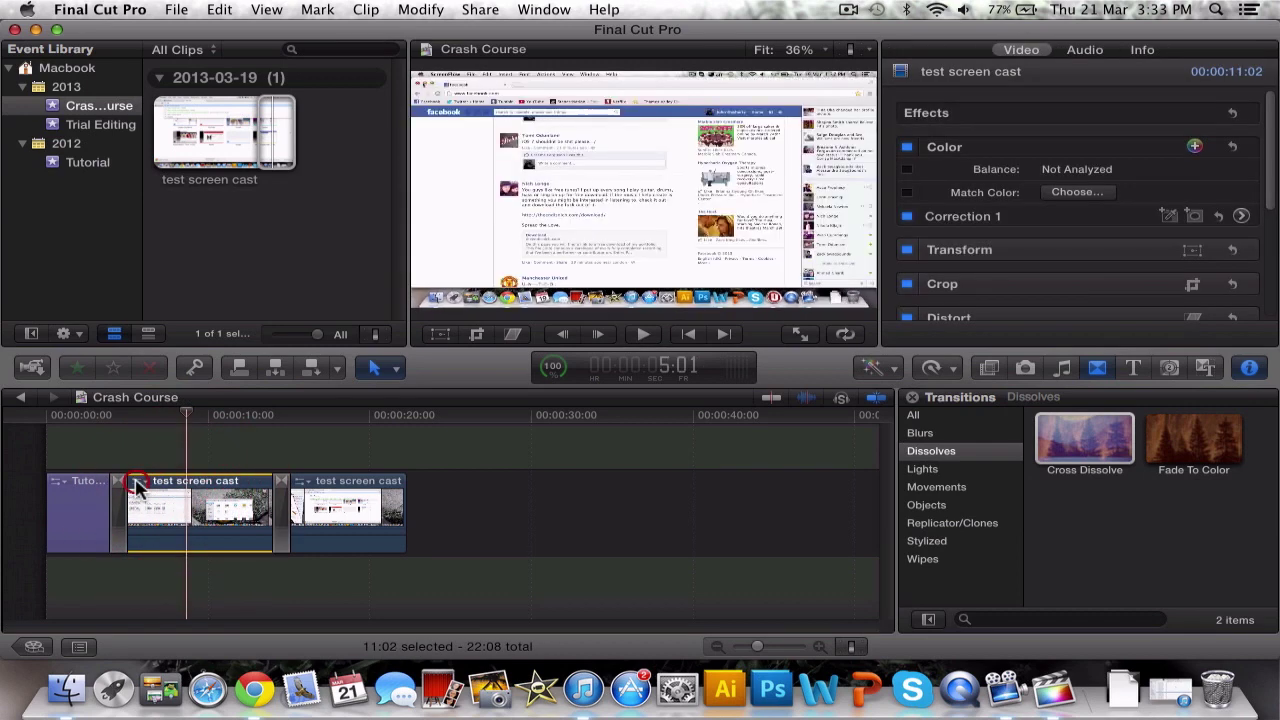
left_click(143, 481)
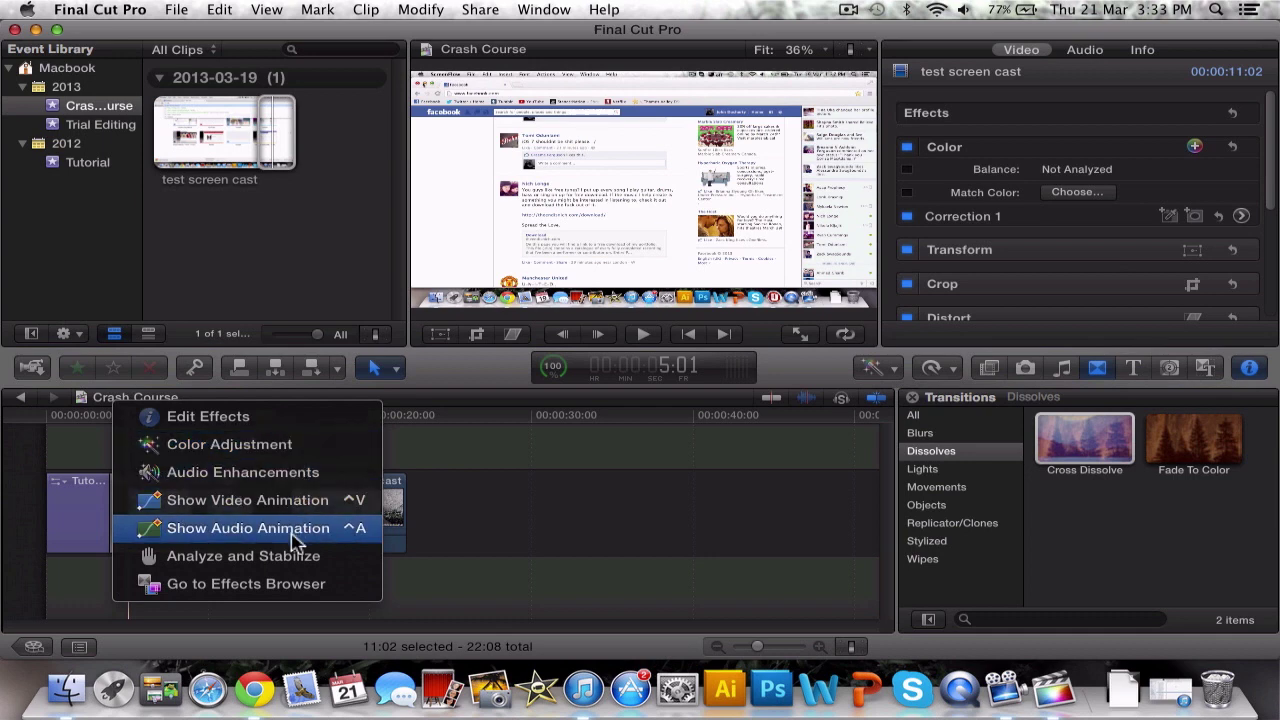
left_click(295, 500)
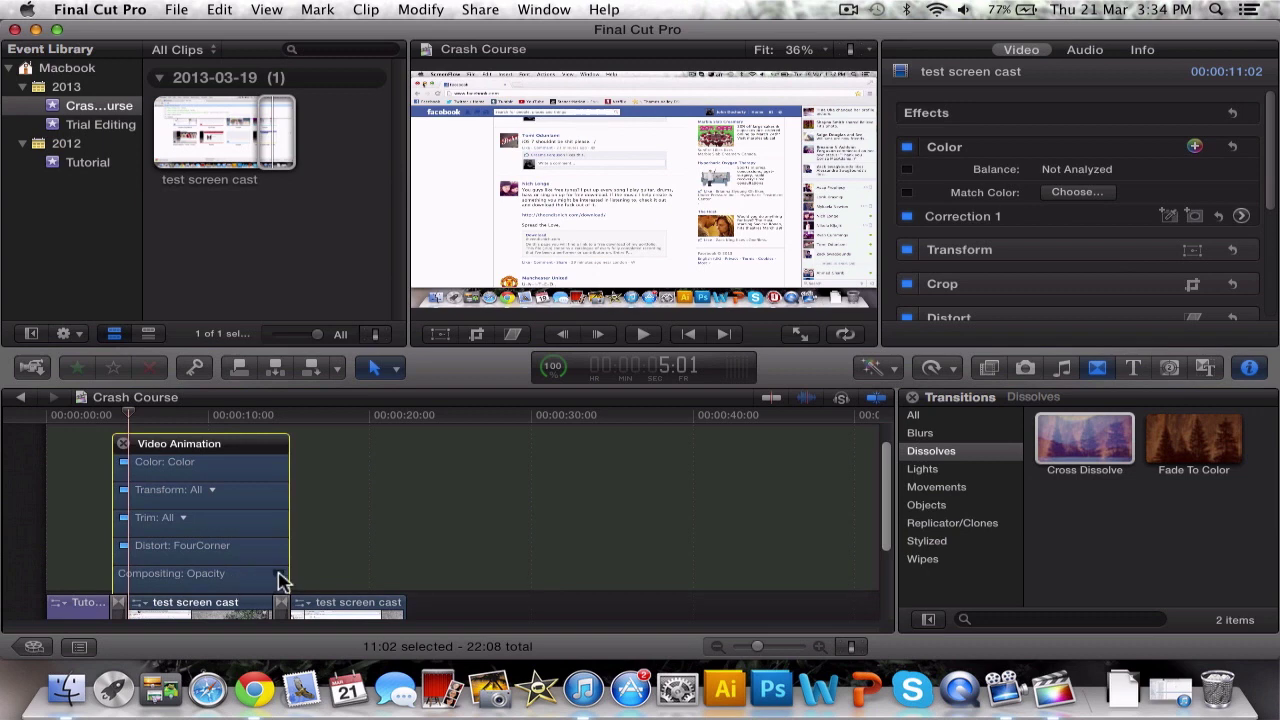
left_click(279, 574)
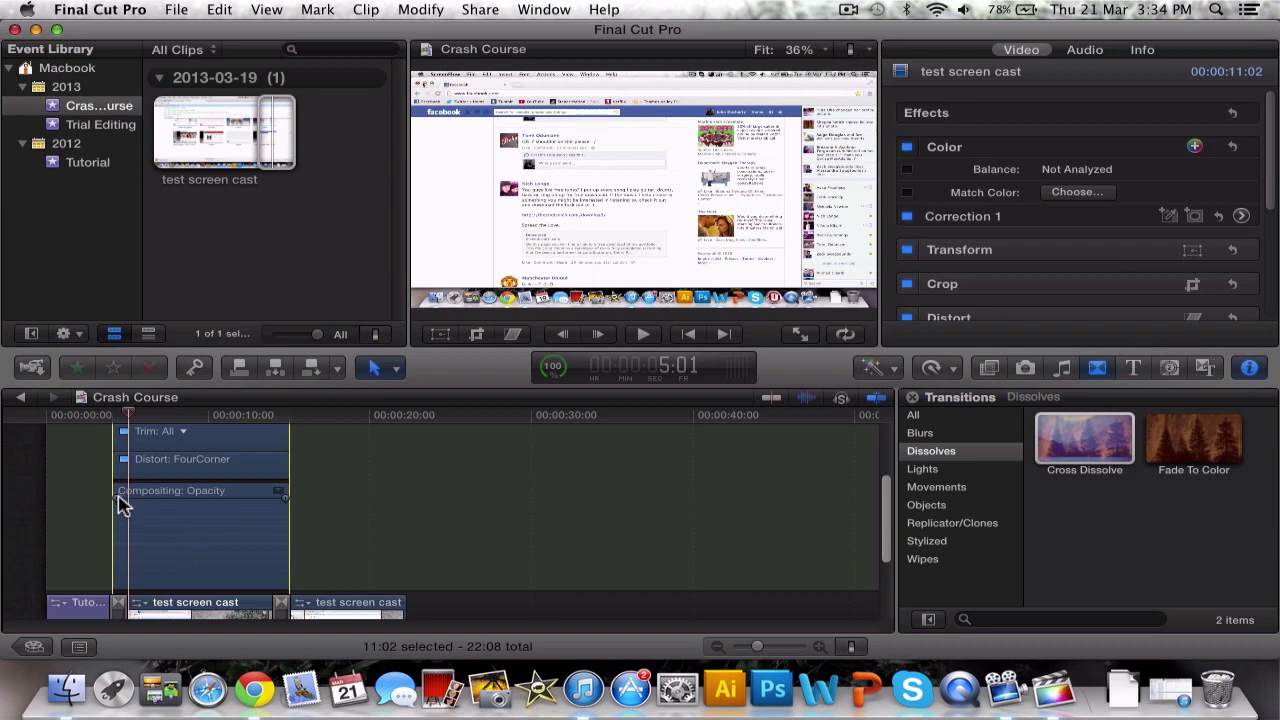
left_click_drag(120, 503, 165, 520)
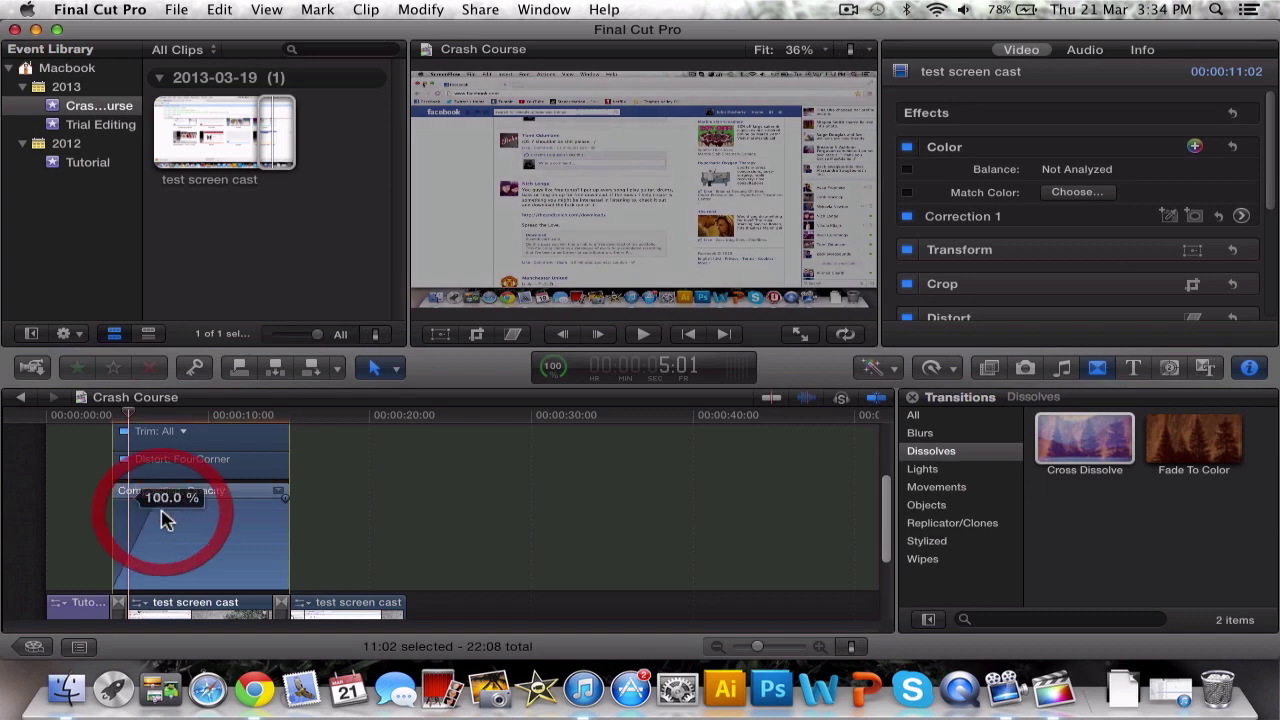
Play the timeline from the Tutorial title into the first test screen cast clip to review its opacity fade-in.
scroll(212, 530, "down", 3)
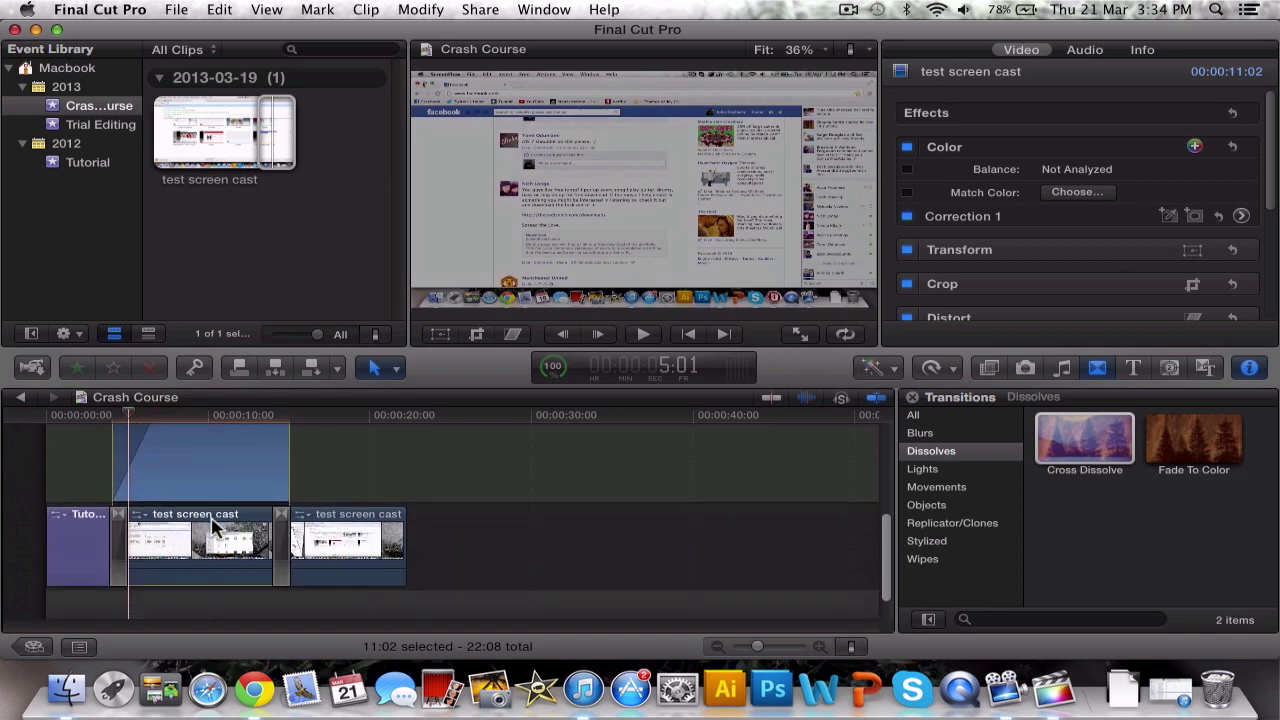
left_click(97, 420)
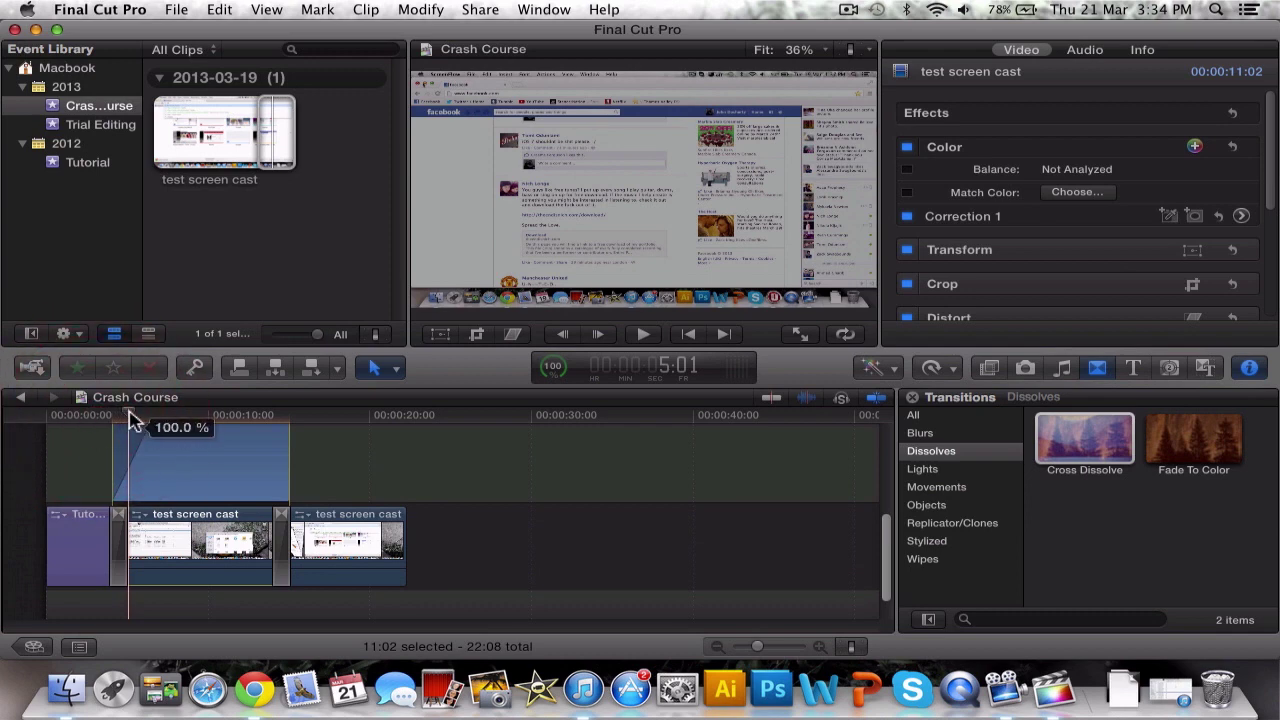
left_click(79, 423)
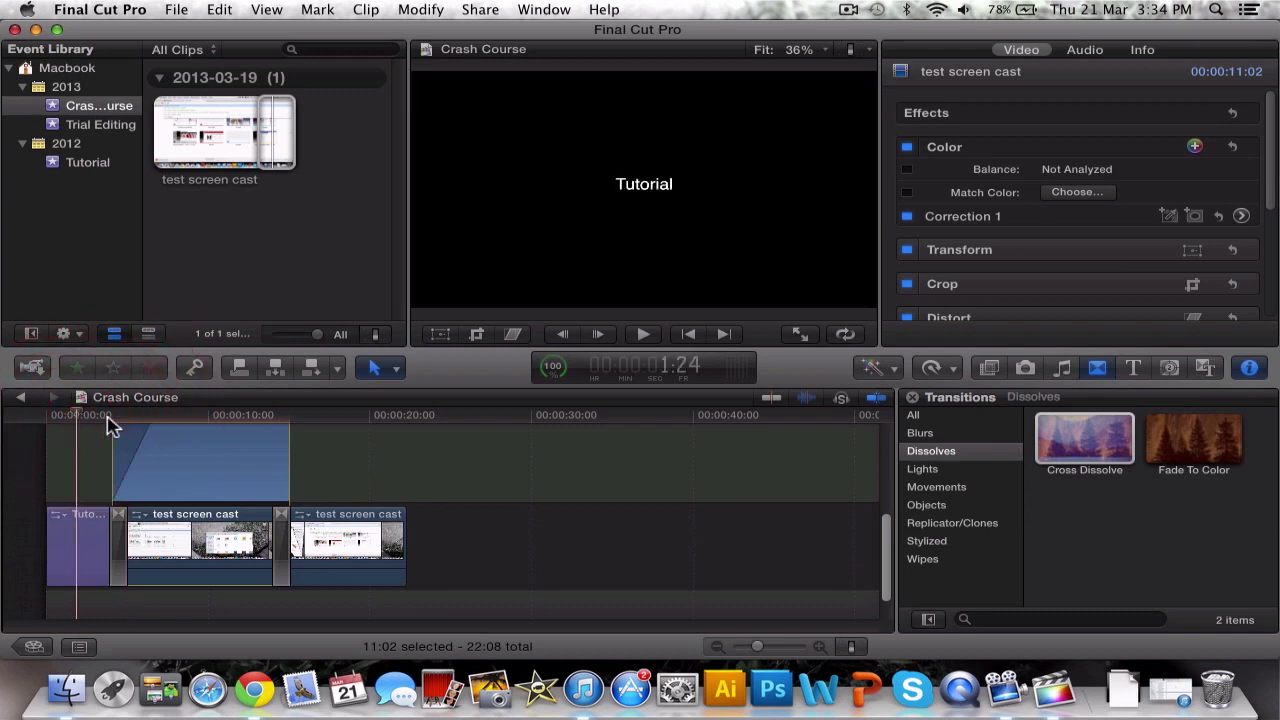
key("space")
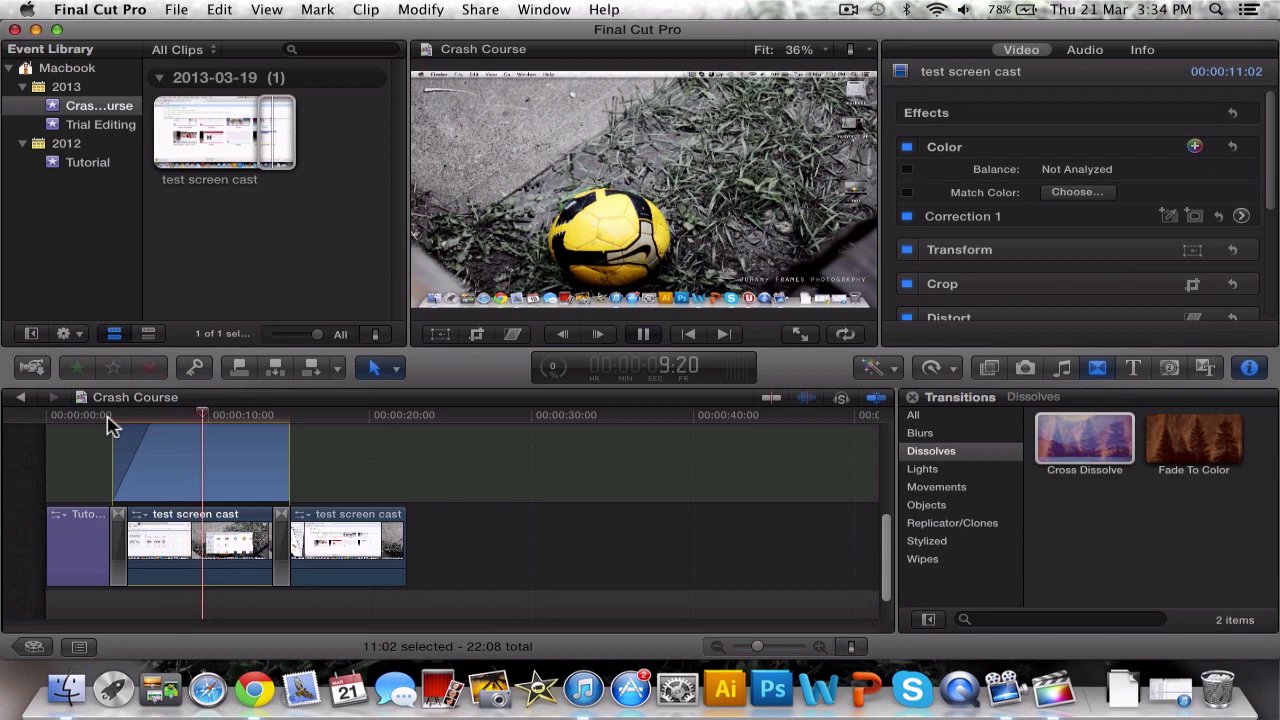
key("space")
Show the video animation of the second test screen cast clip and add an opacity fade-out of about 3 seconds at its end.
left_click(372, 540)
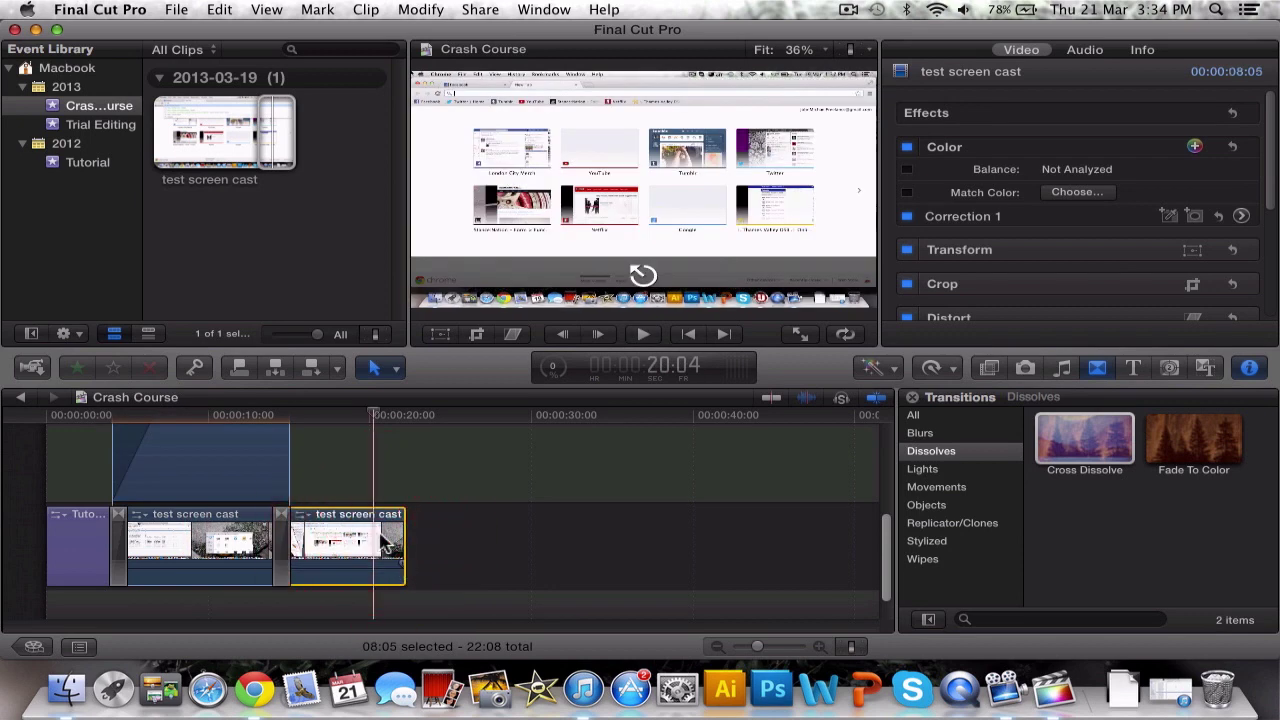
left_click(293, 514)
left_click(299, 514)
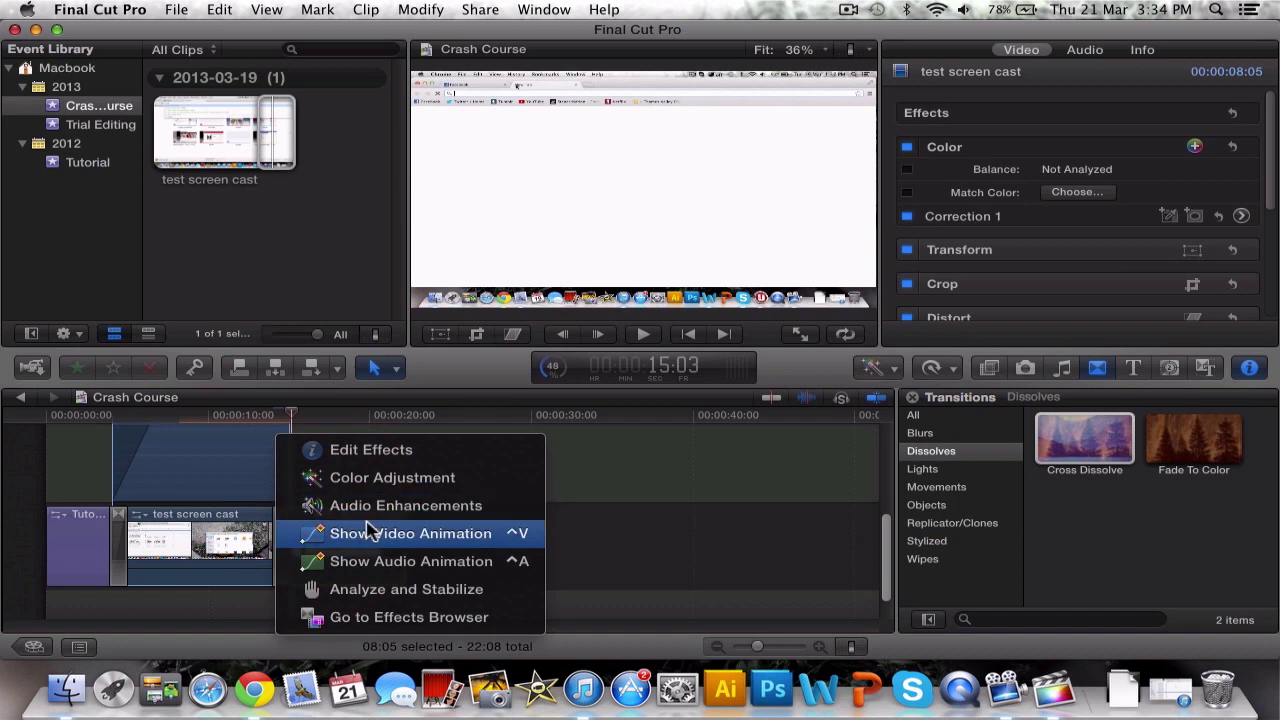
left_click(345, 533)
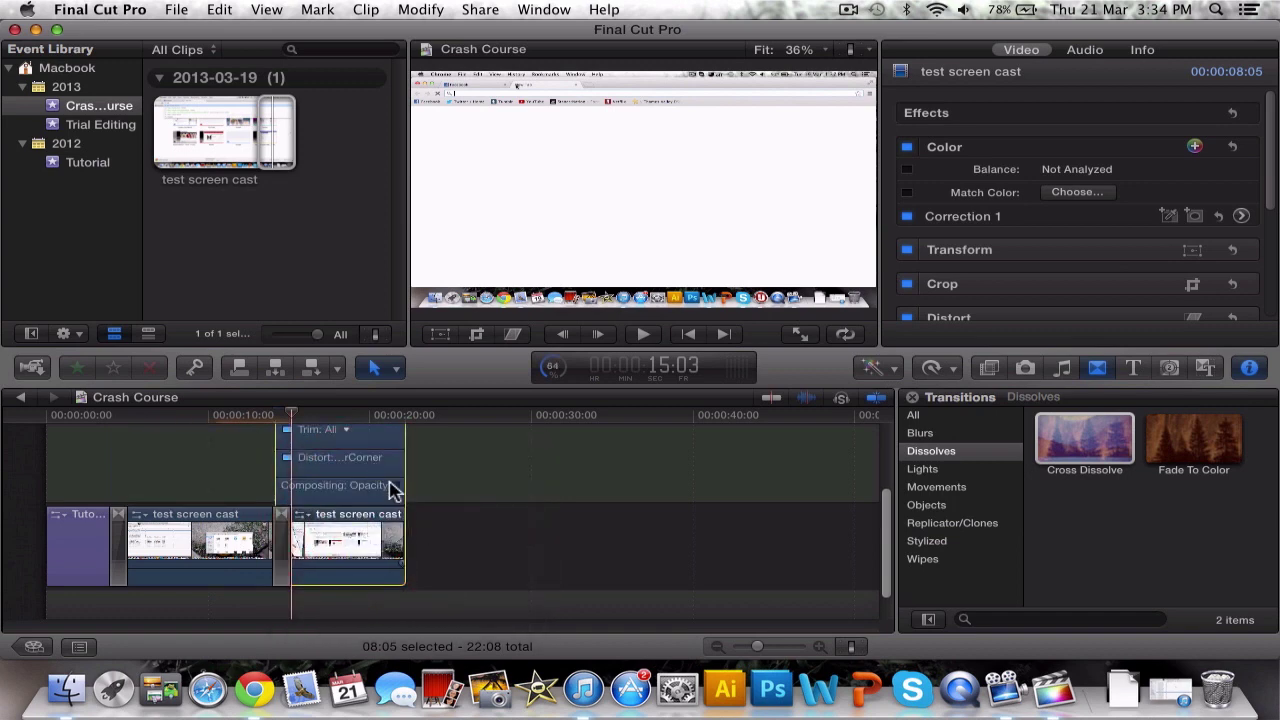
scroll(400, 503, "up", 4)
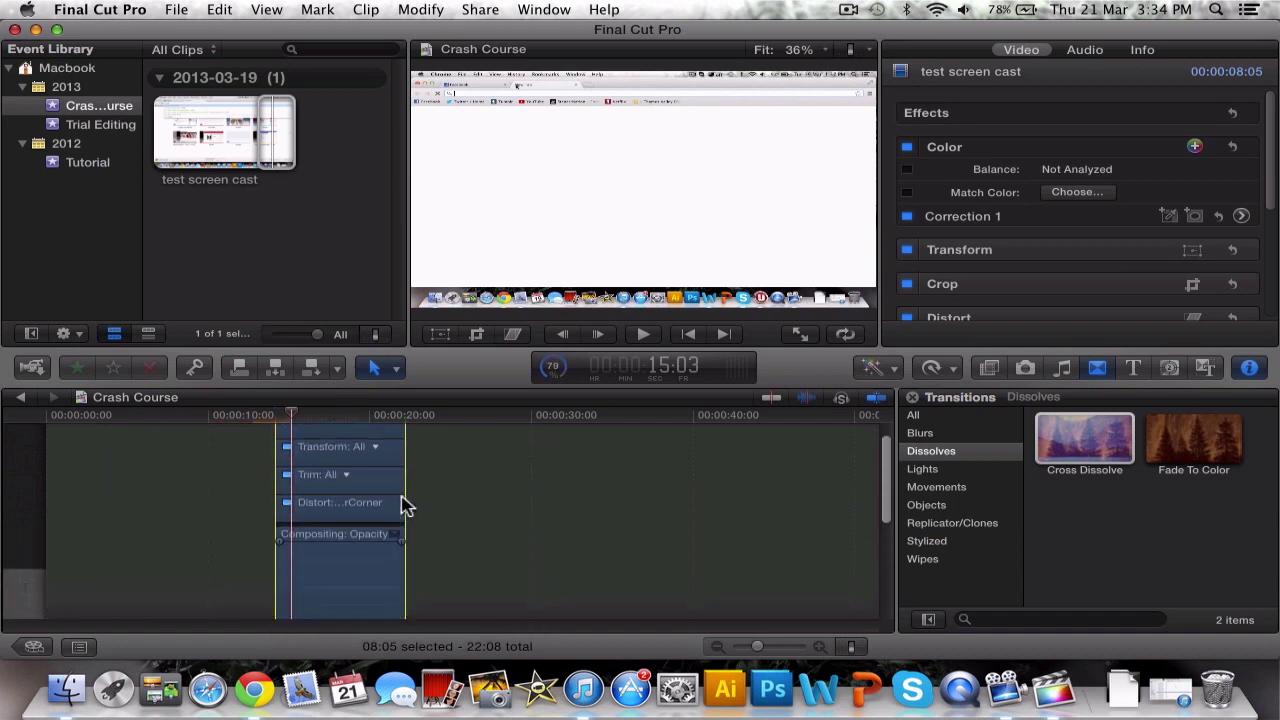
scroll(400, 503, "down", 3)
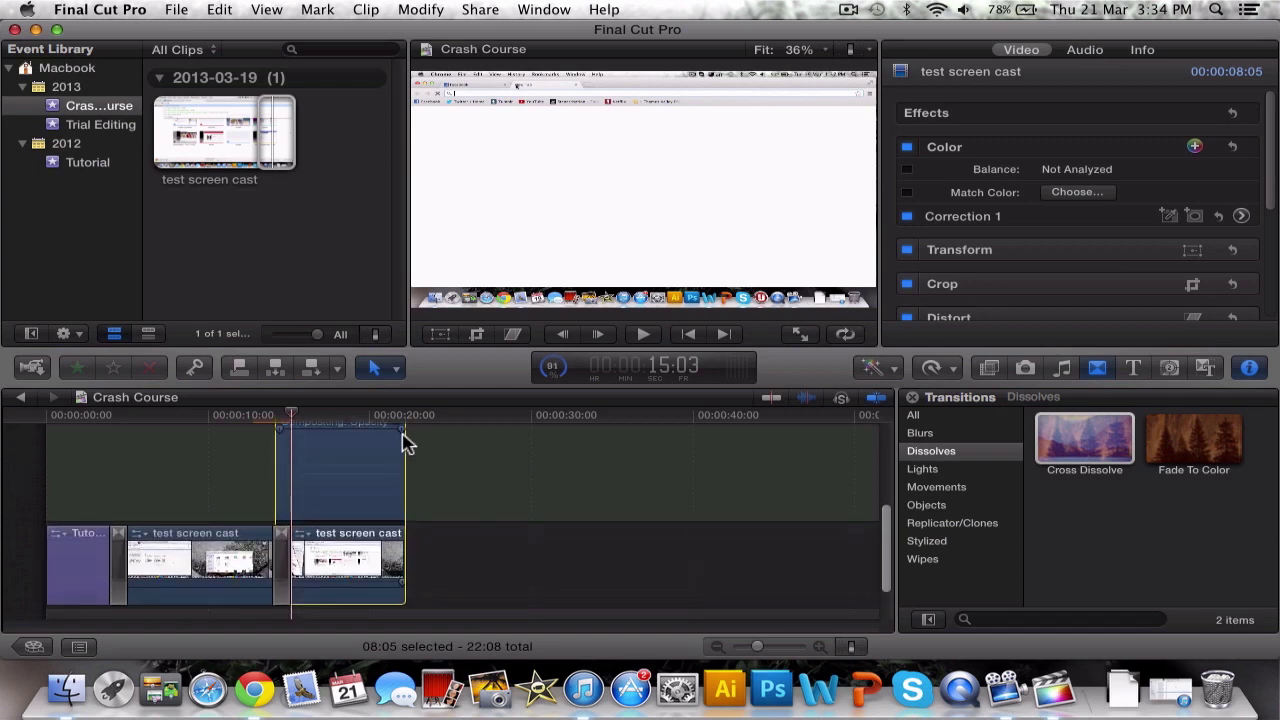
left_click_drag(403, 437, 371, 471)
left_click(371, 471)
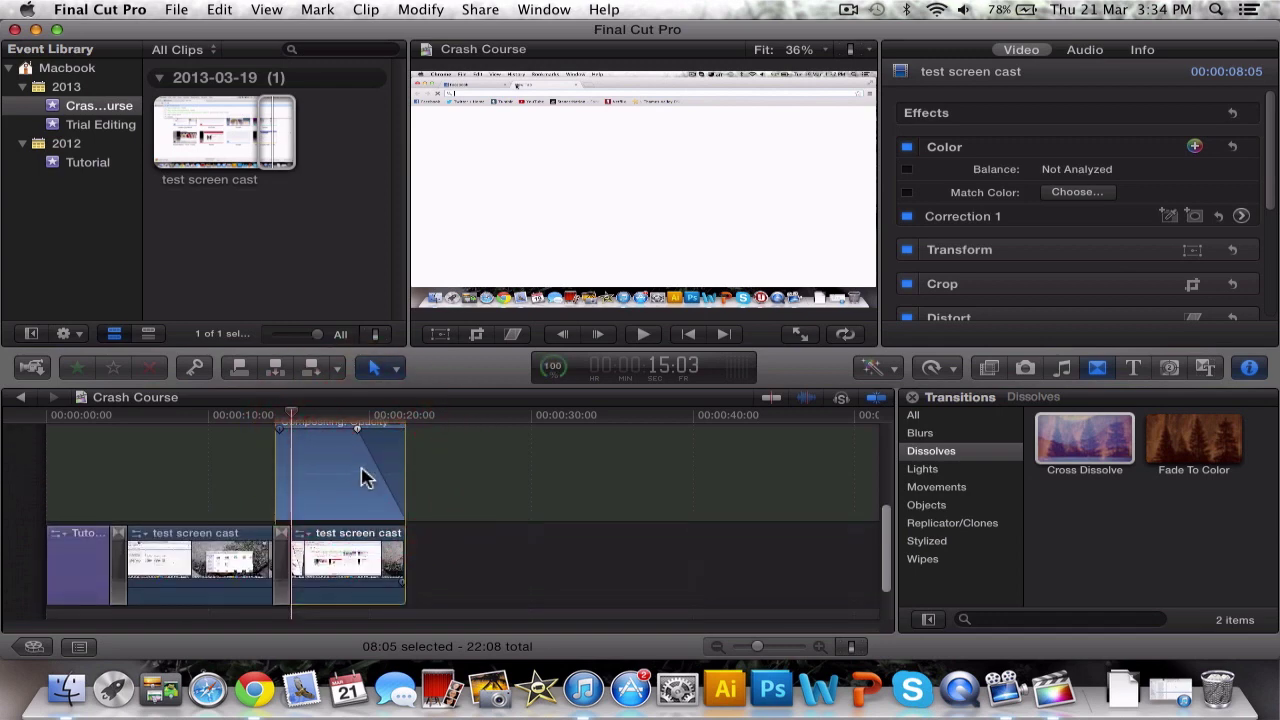
Play the second test screen cast clip through to its end to review the opacity fade-out.
left_click(322, 420)
key("space")
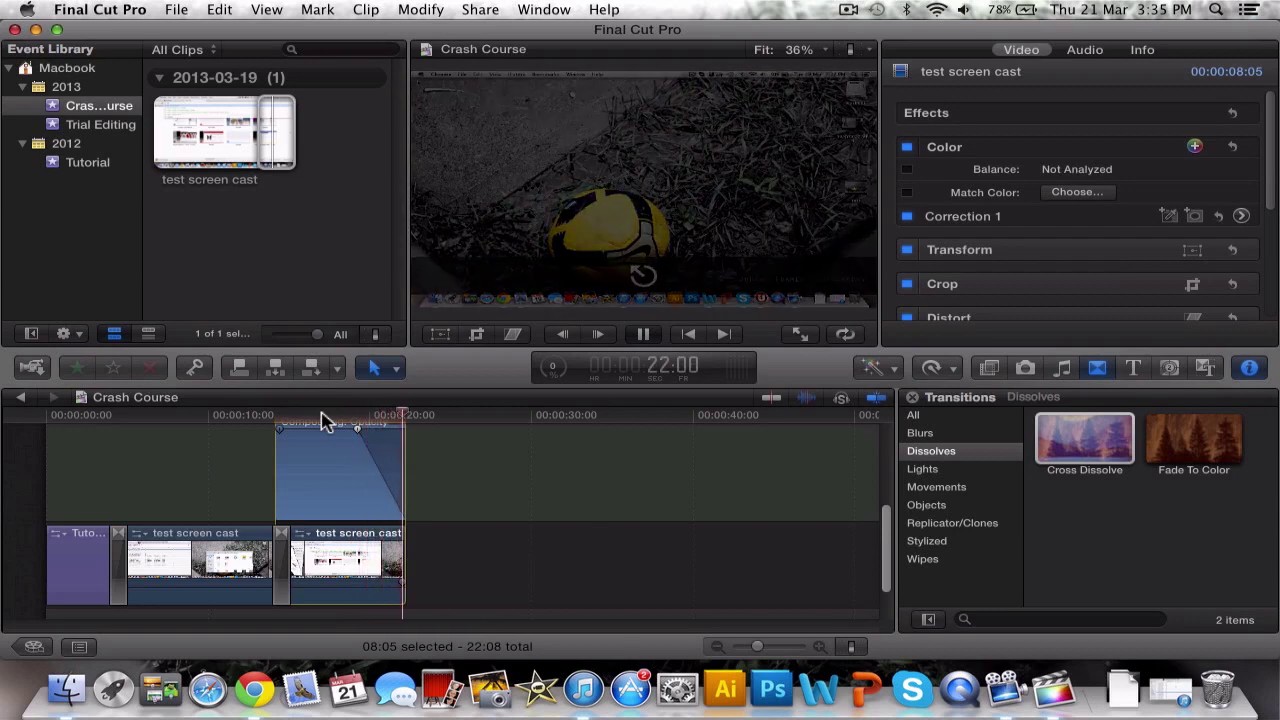
left_click(519, 516)
key("ctrl+v")
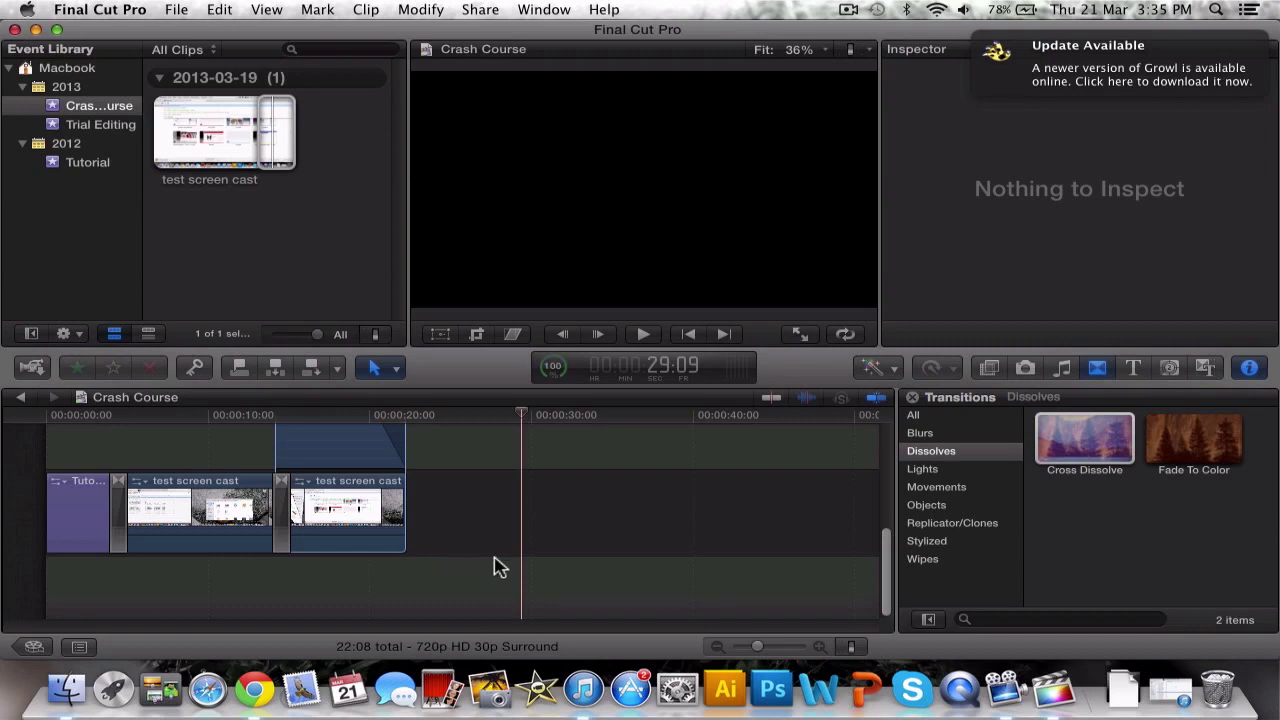
Add the iTunes song Long Live A$AP beneath the clips from the timeline's start and trim its end to match the last clip.
left_click(1064, 370)
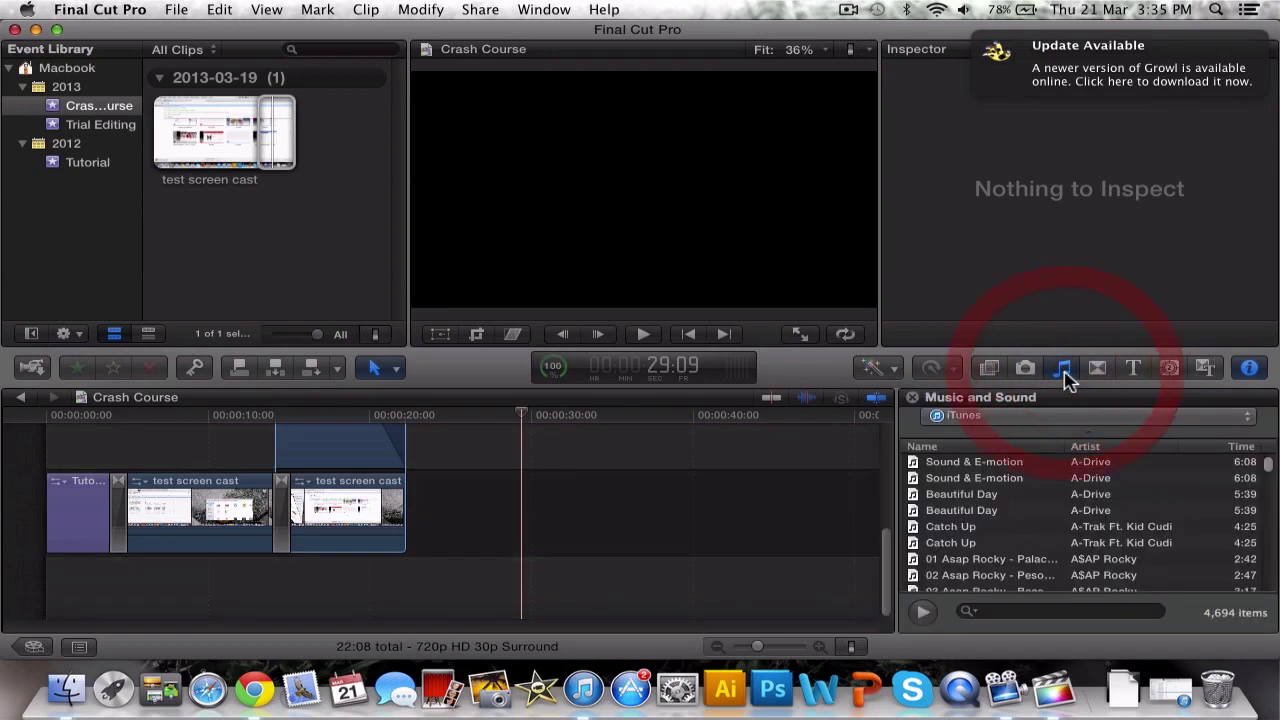
scroll(1077, 537, "down", 5)
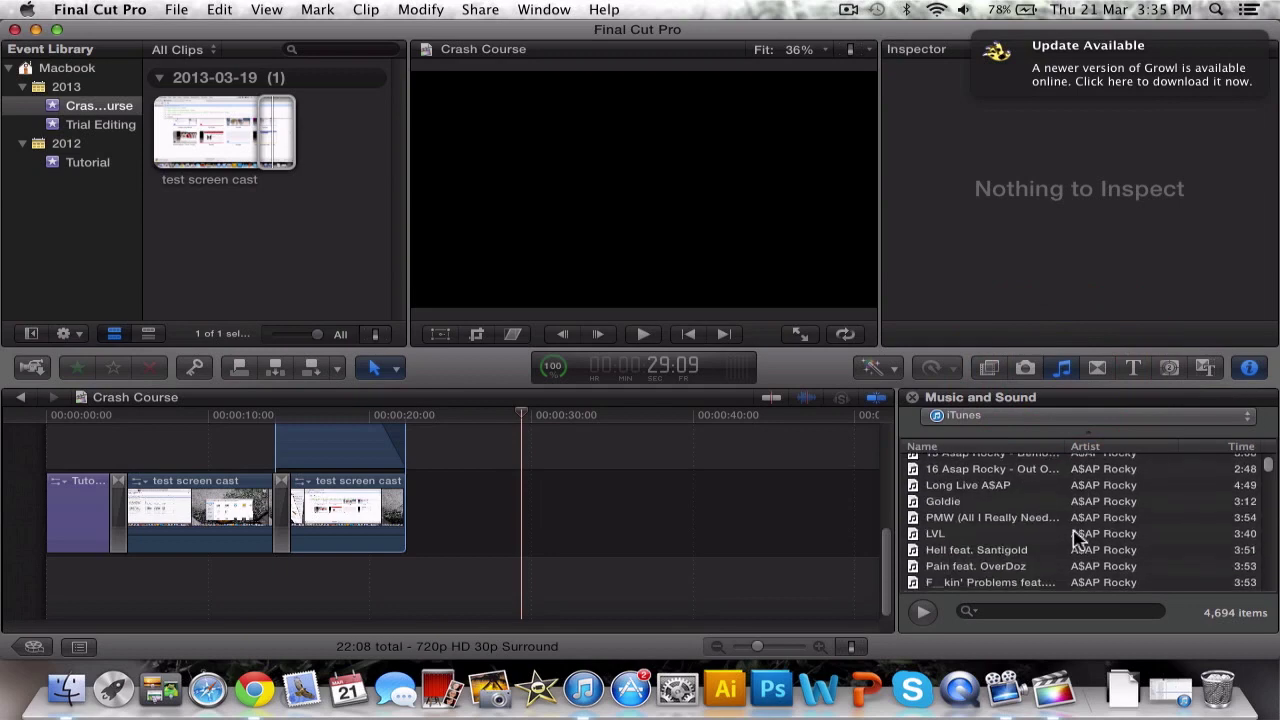
left_click_drag(958, 490, 537, 608)
left_click_drag(120, 598, 120, 591)
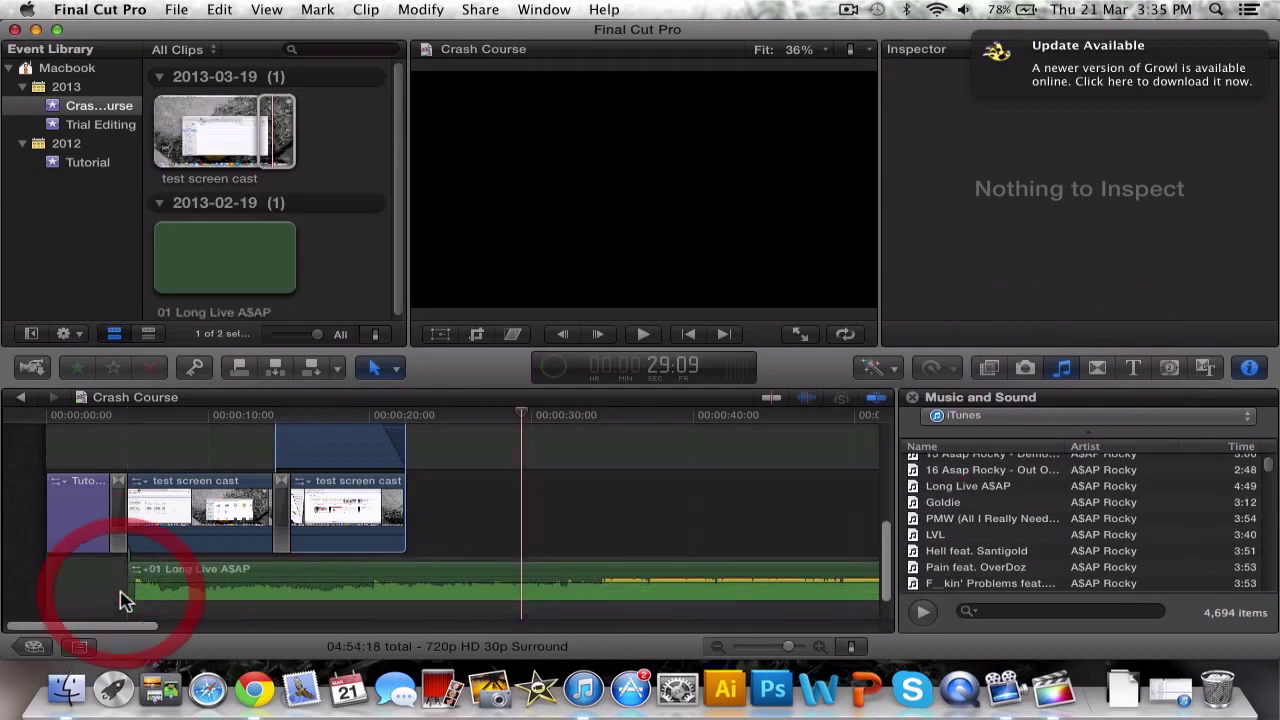
left_click_drag(494, 580, 417, 583)
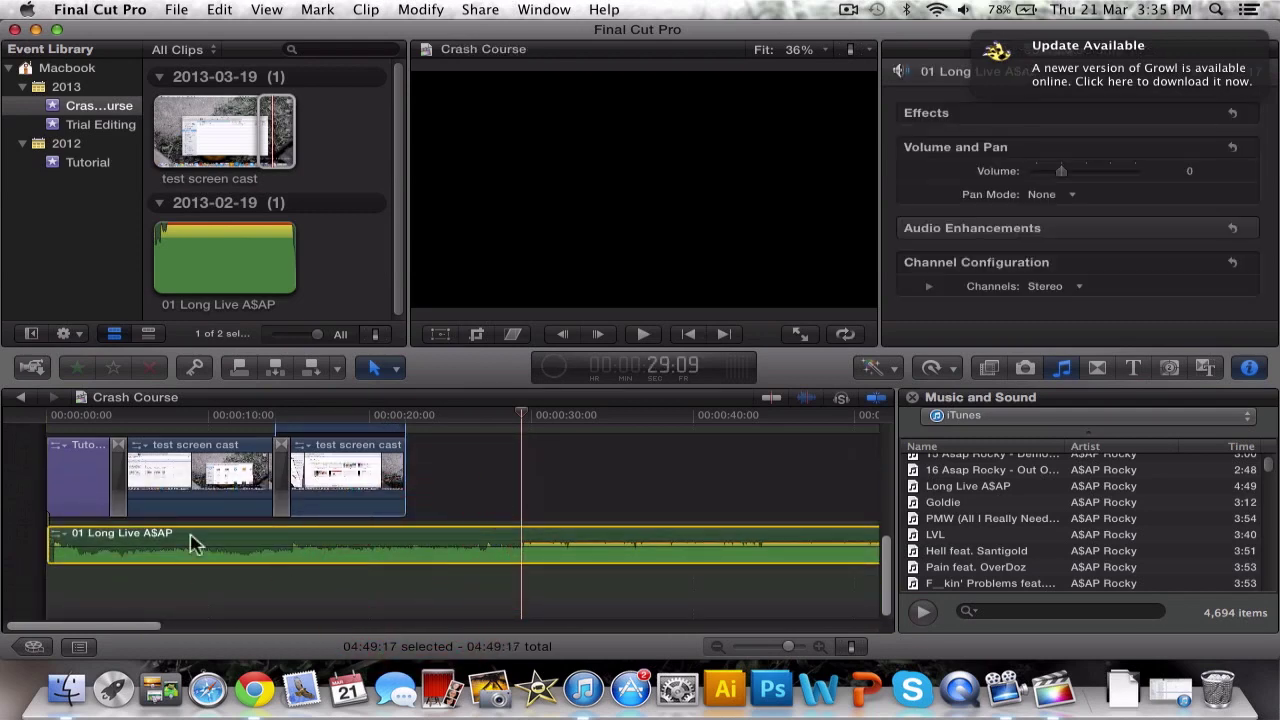
scroll(824, 543, "right", 15)
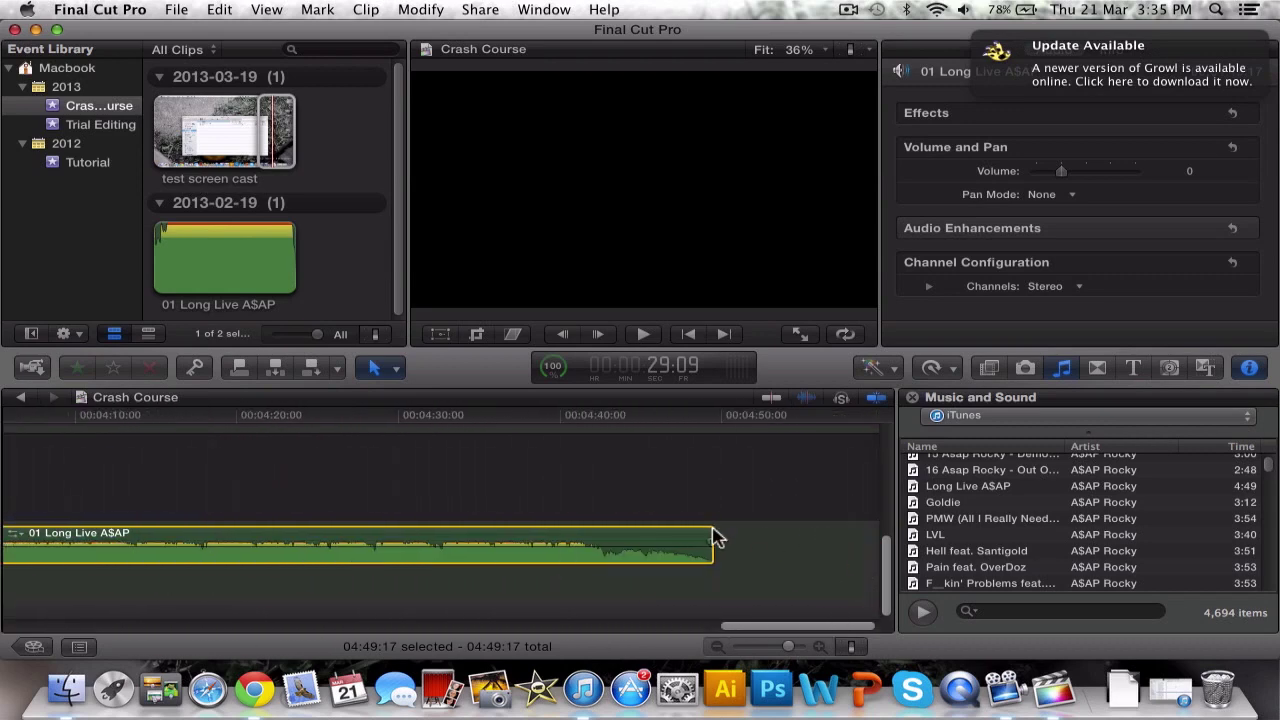
left_click_drag(713, 538, 408, 512)
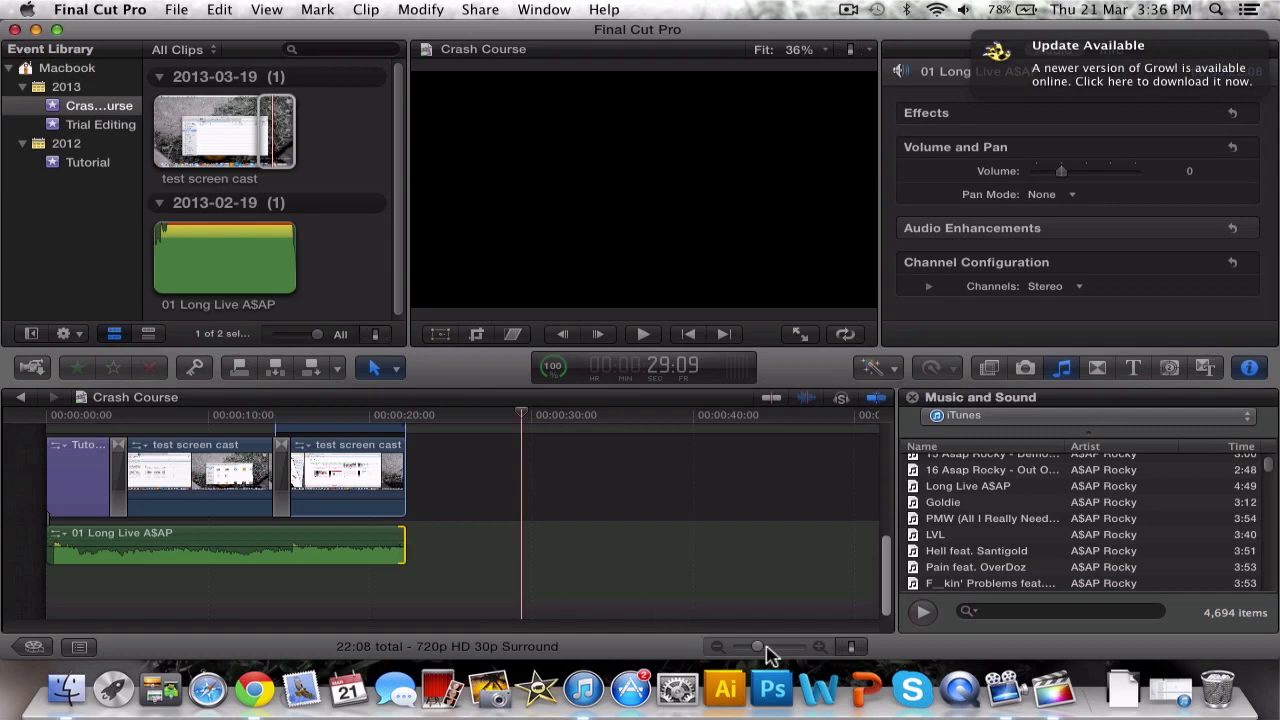
Add an audio fade-out and fade-in of about 3 seconds each at the end and start of the Long Live A$AP song.
left_click_drag(762, 652, 778, 648)
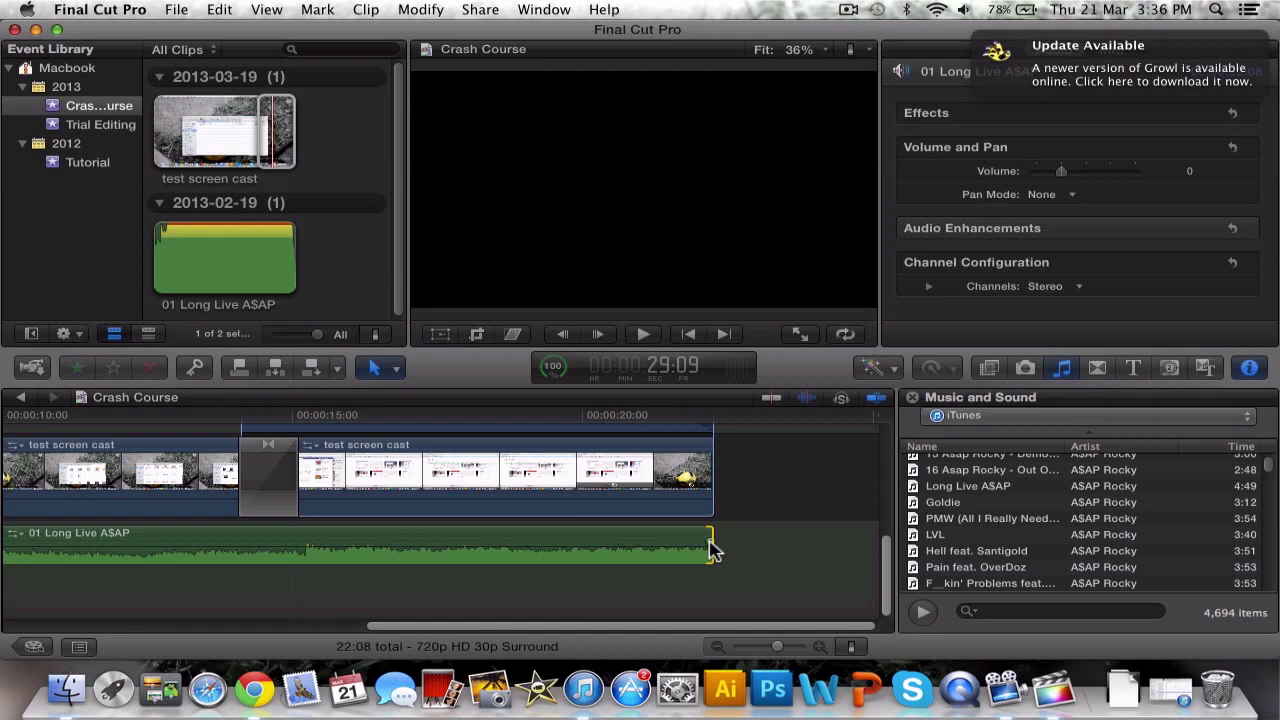
left_click_drag(710, 548, 514, 543)
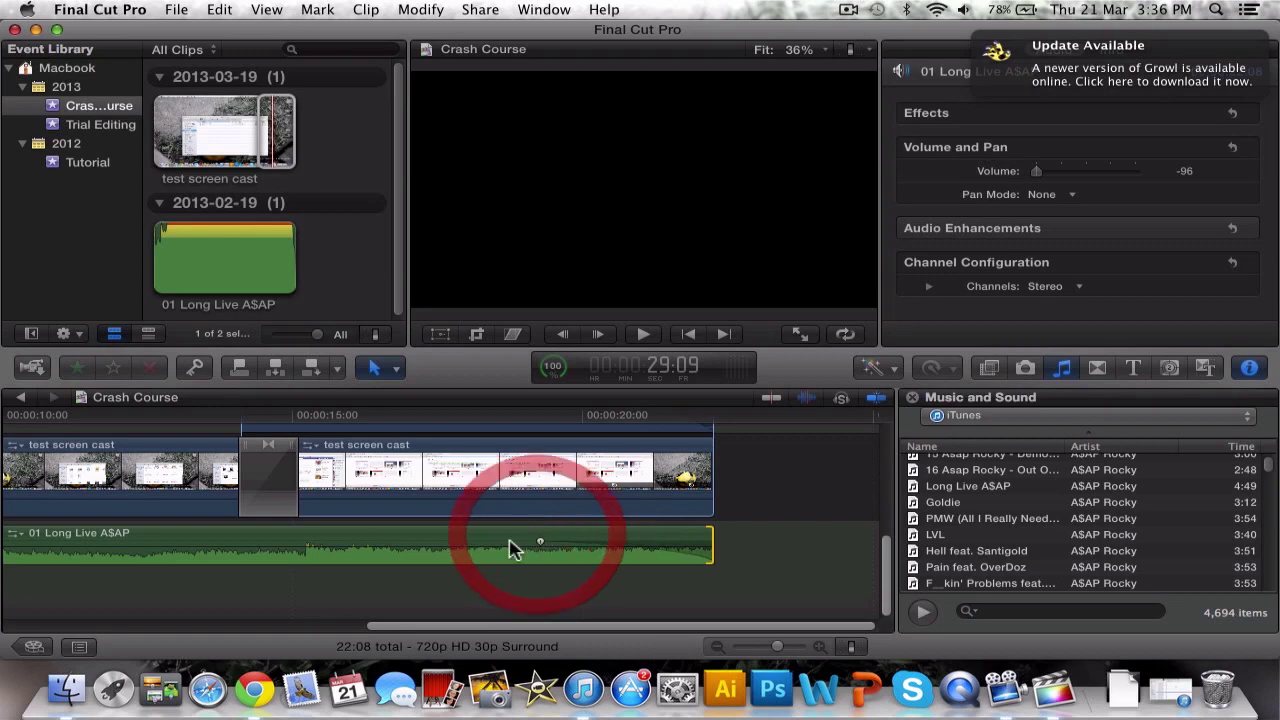
left_click_drag(414, 623, 49, 608)
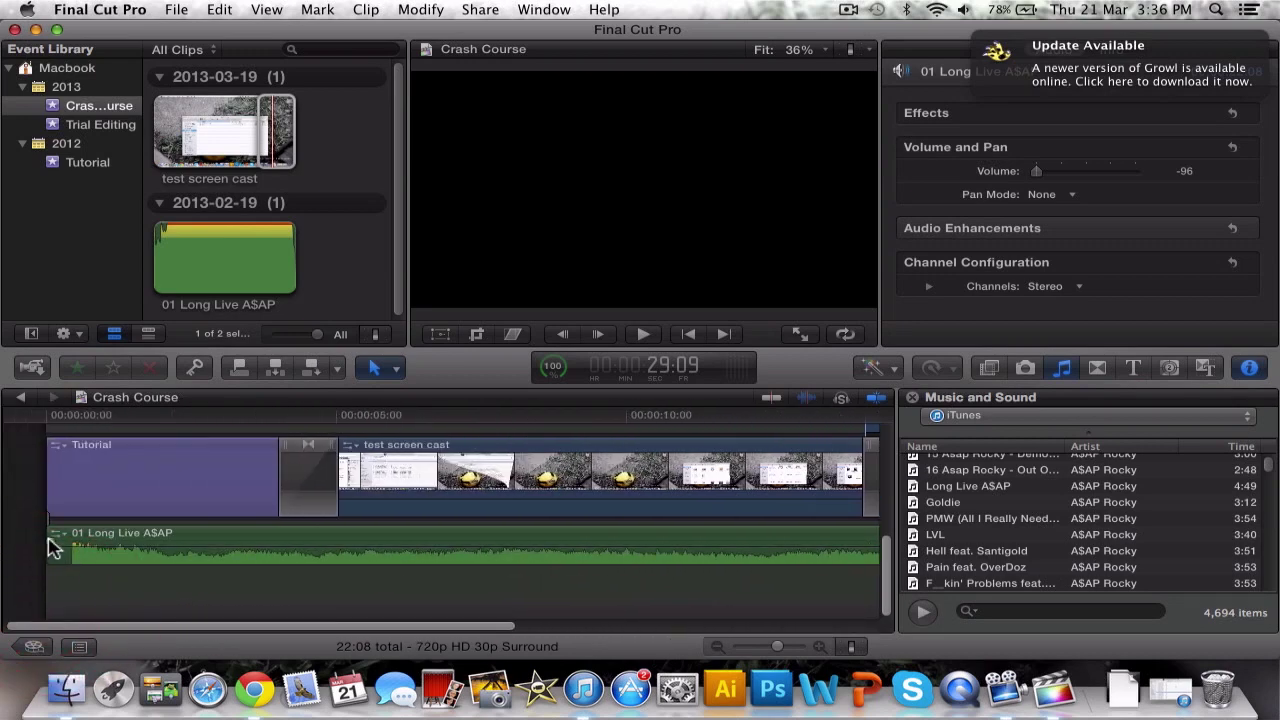
left_click_drag(49, 537, 215, 546)
scroll(330, 598, "right", 5)
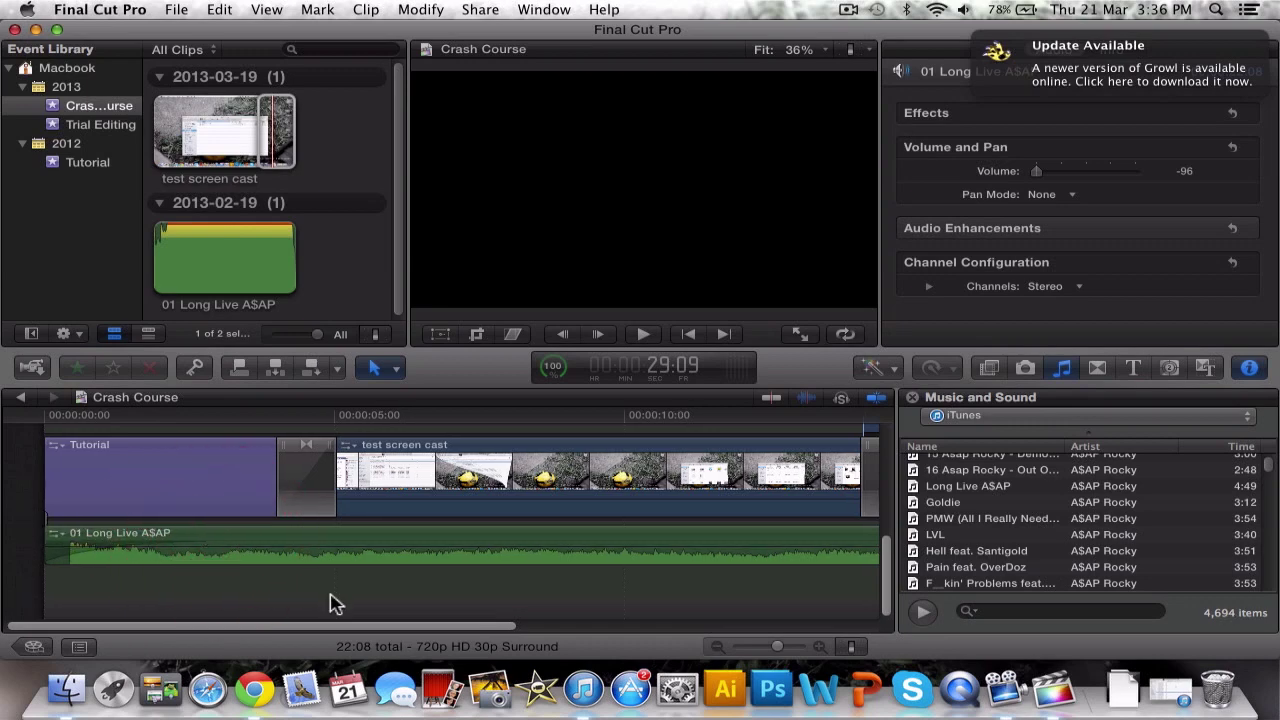
scroll(335, 603, "right", 5)
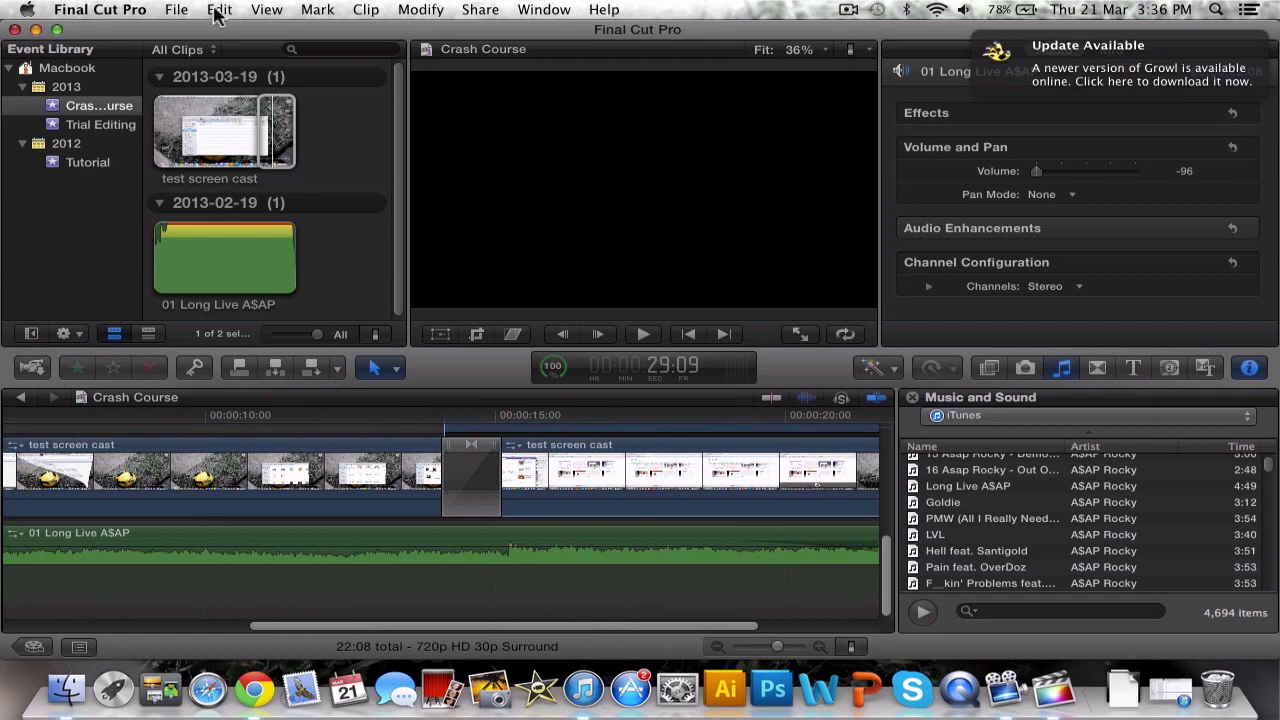
Set up a movie export of Crash Course using H.264, keeping Open with QuickTime Player as the action after export.
left_click(480, 10)
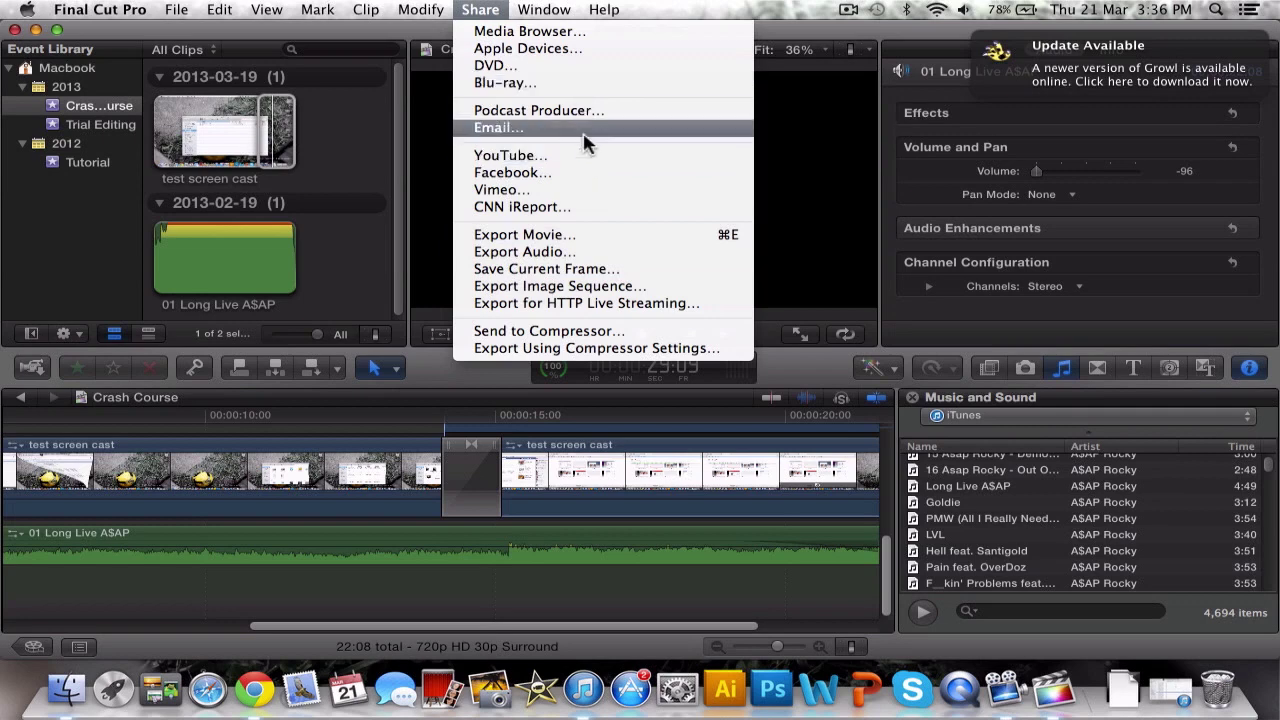
left_click(583, 234)
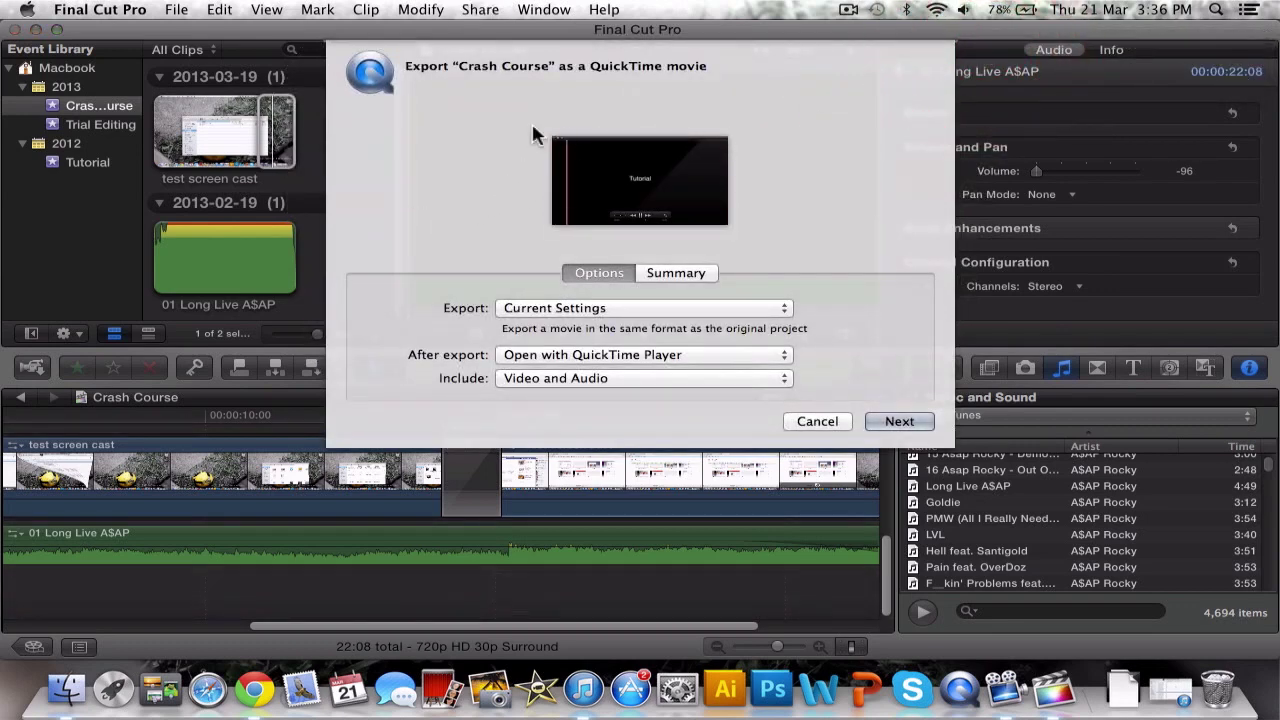
left_click(481, 175)
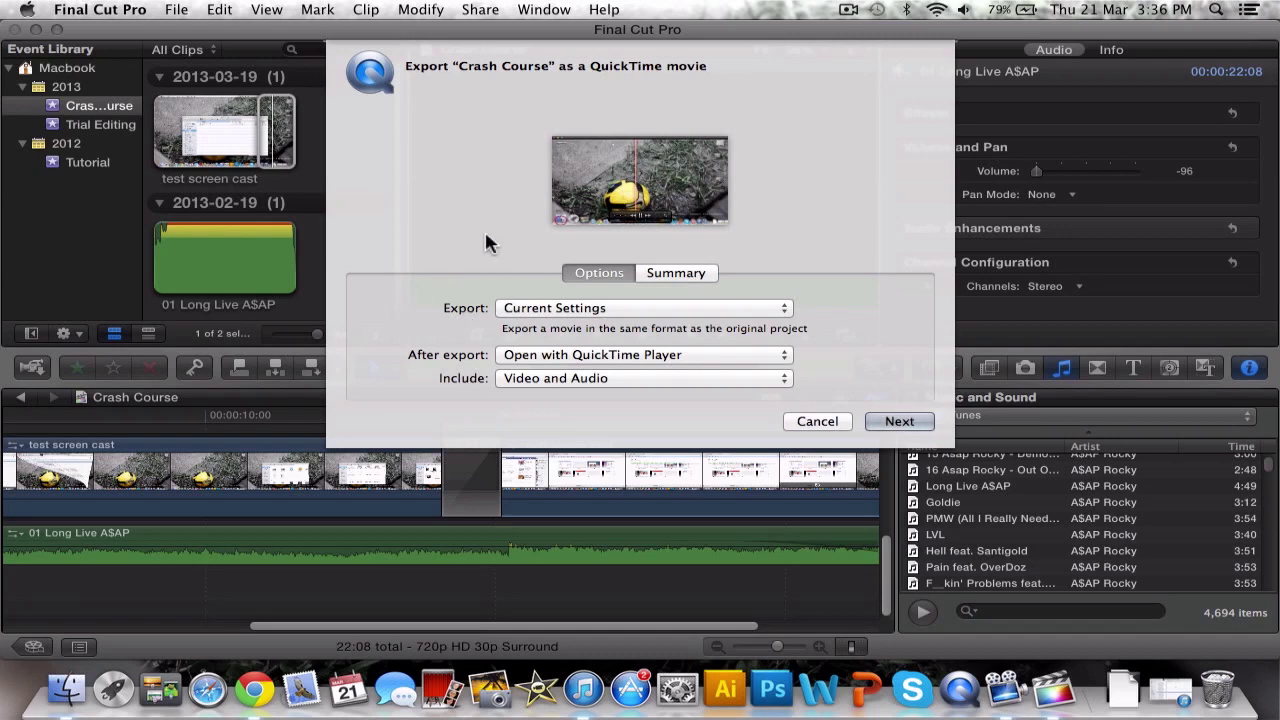
left_click(586, 309)
left_click(564, 410)
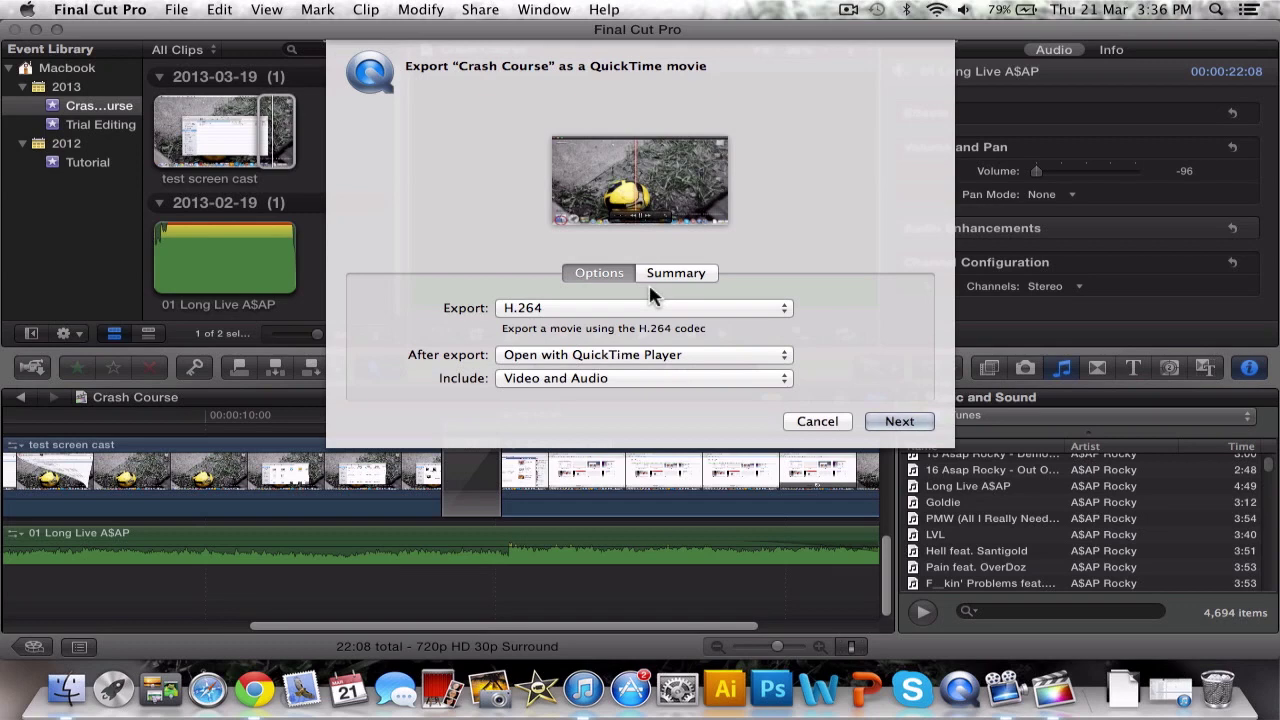
left_click(603, 362)
left_click(594, 322)
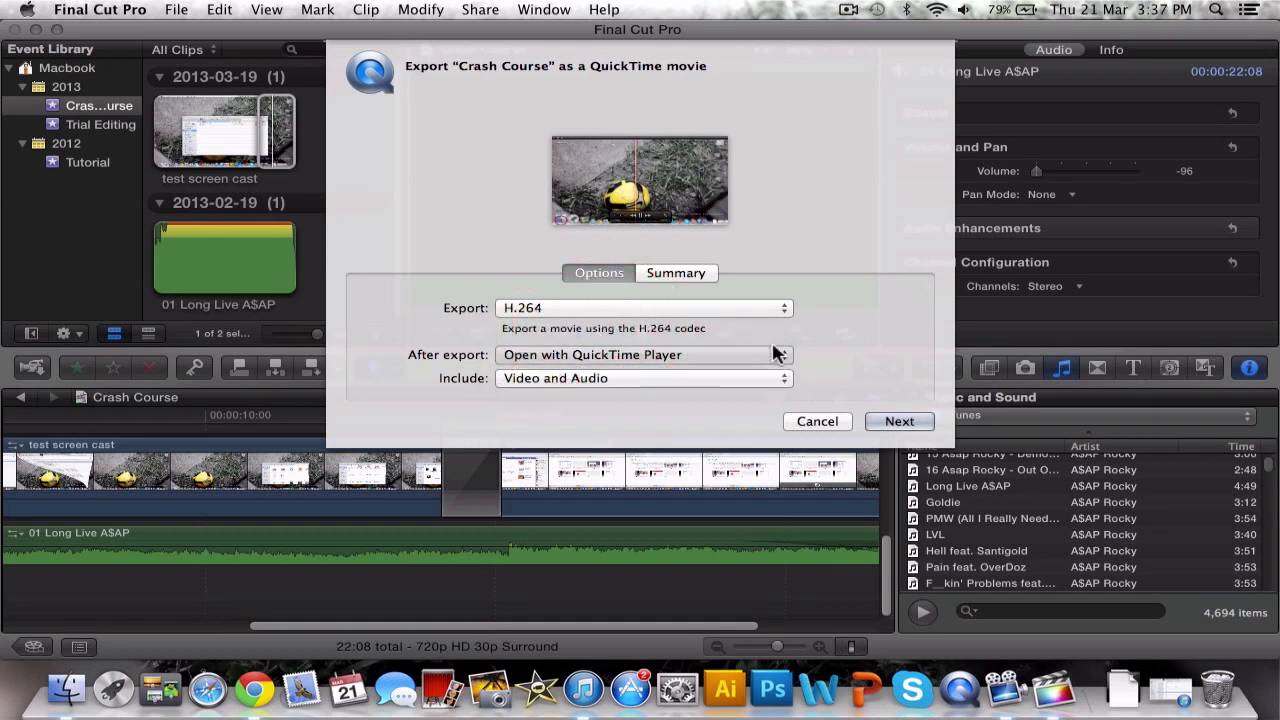
Review the export summary for the output file and cancel the export.
left_click(680, 274)
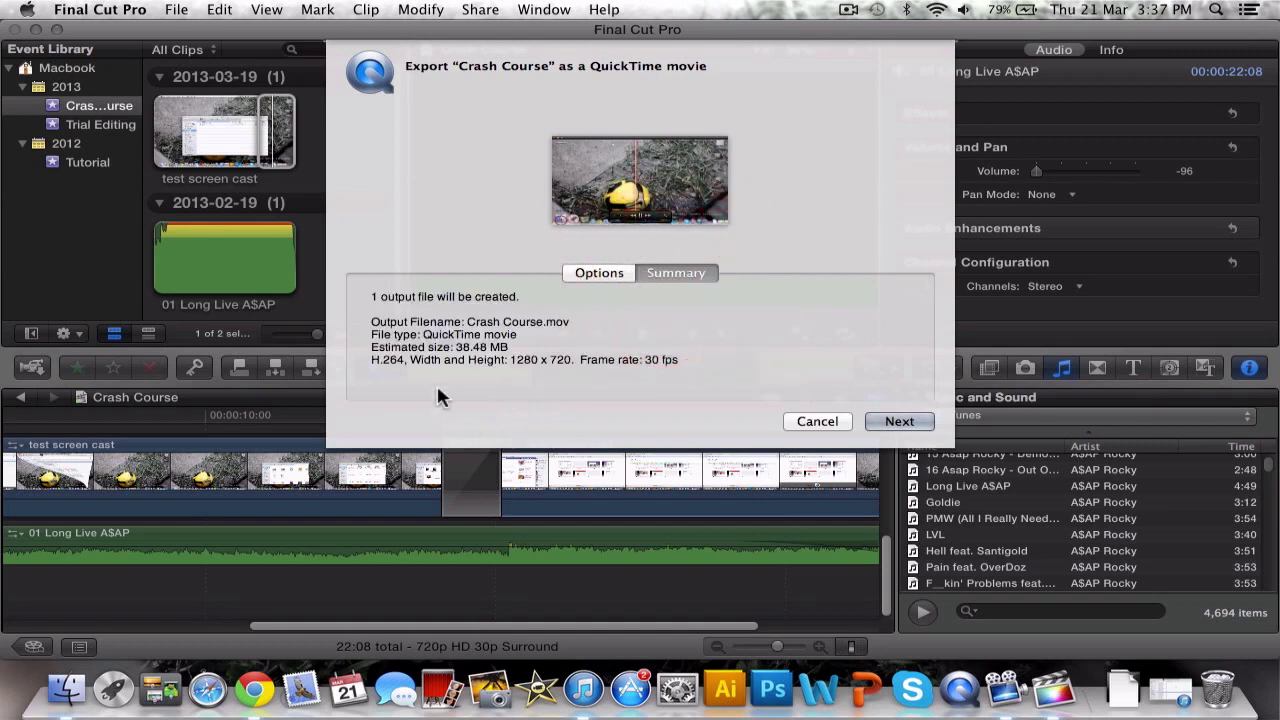
left_click(558, 359)
left_click(812, 421)
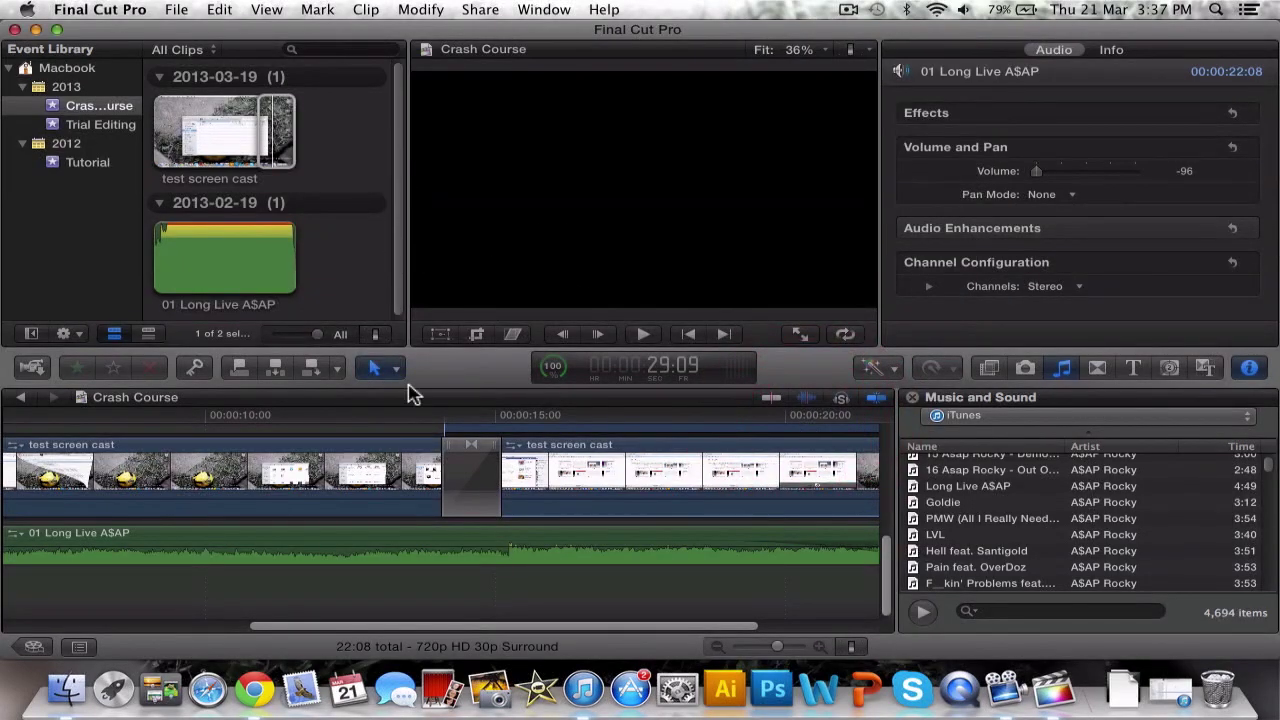
Select the Crash Course project in the Project Library and open its editable project properties.
scroll(100, 480, "left", 8)
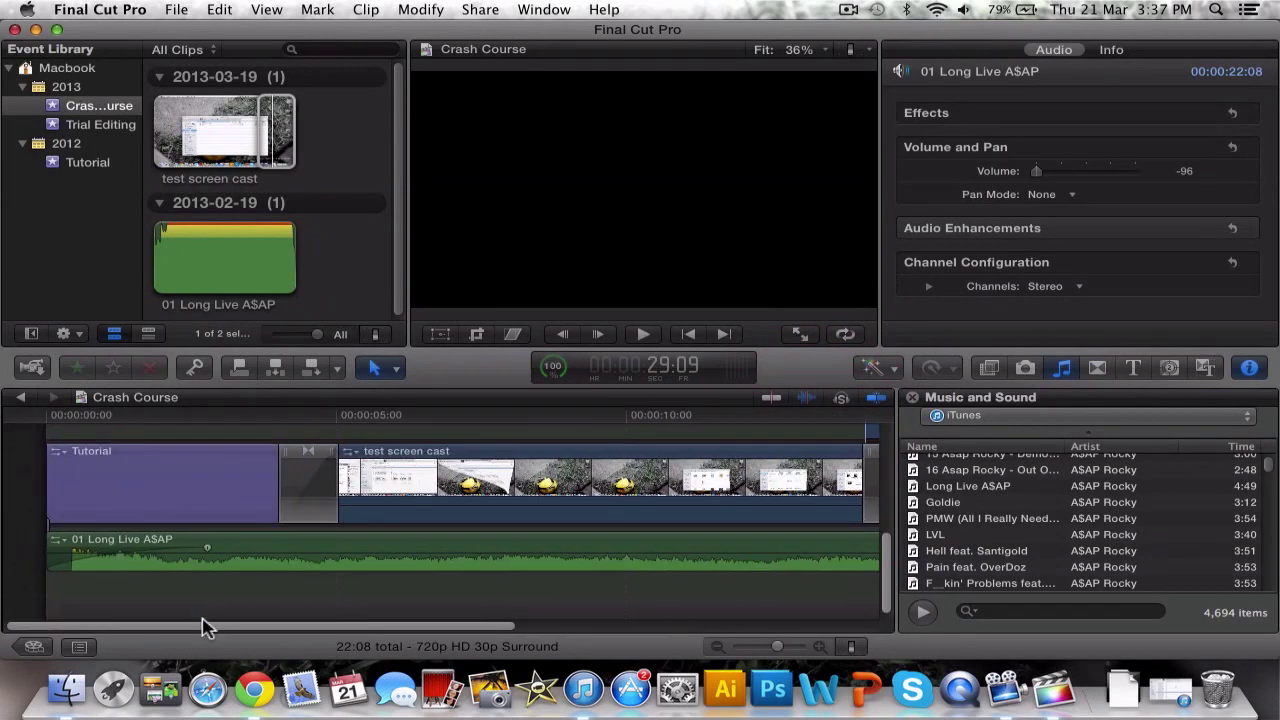
left_click(172, 9)
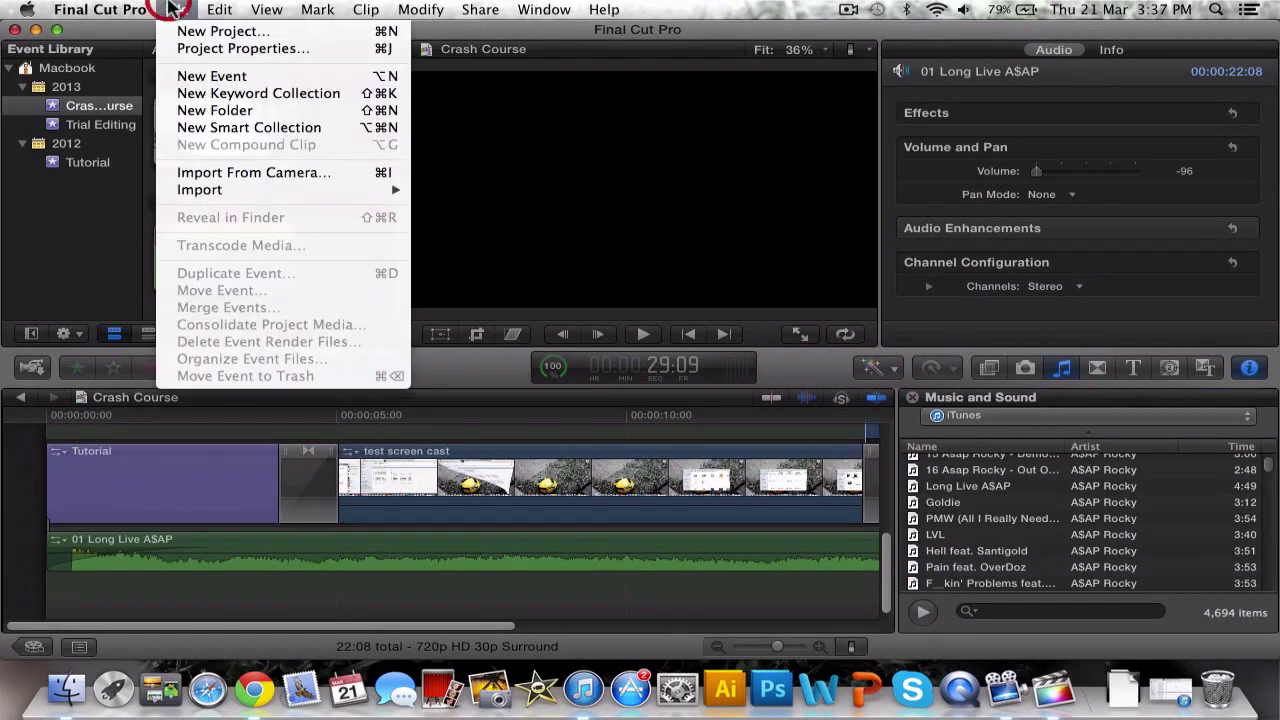
left_click(212, 47)
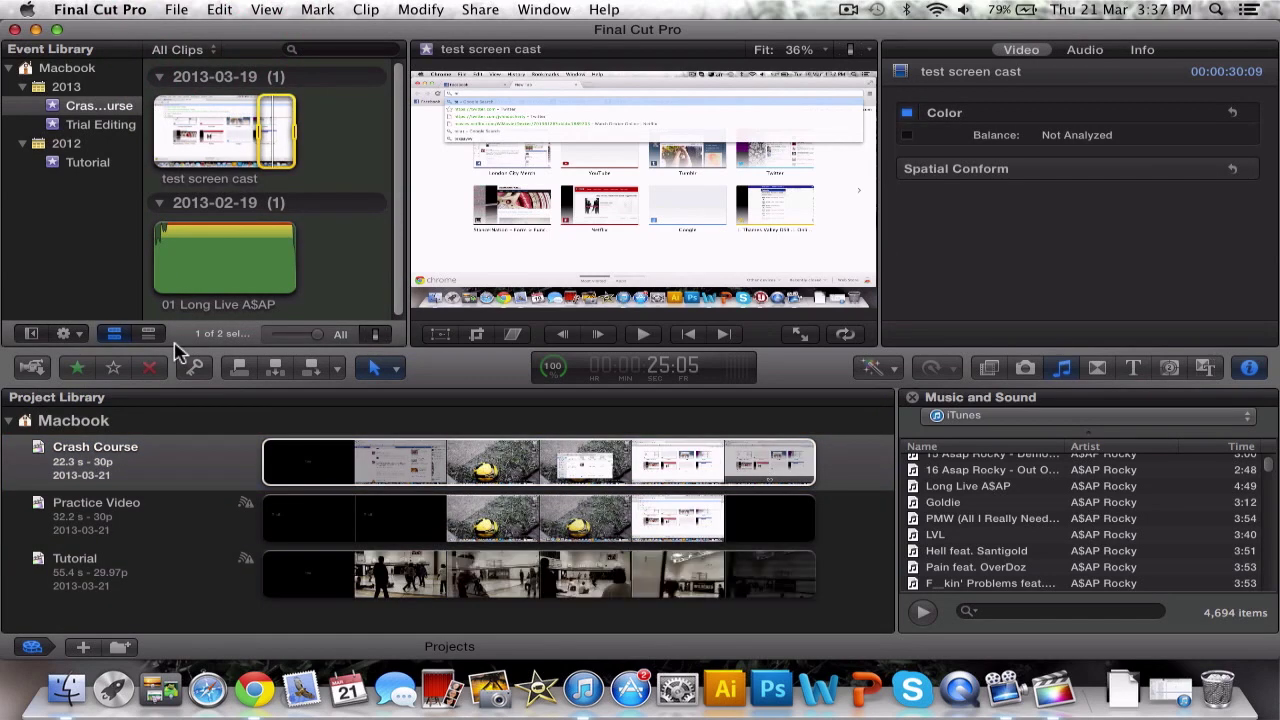
left_click(138, 463)
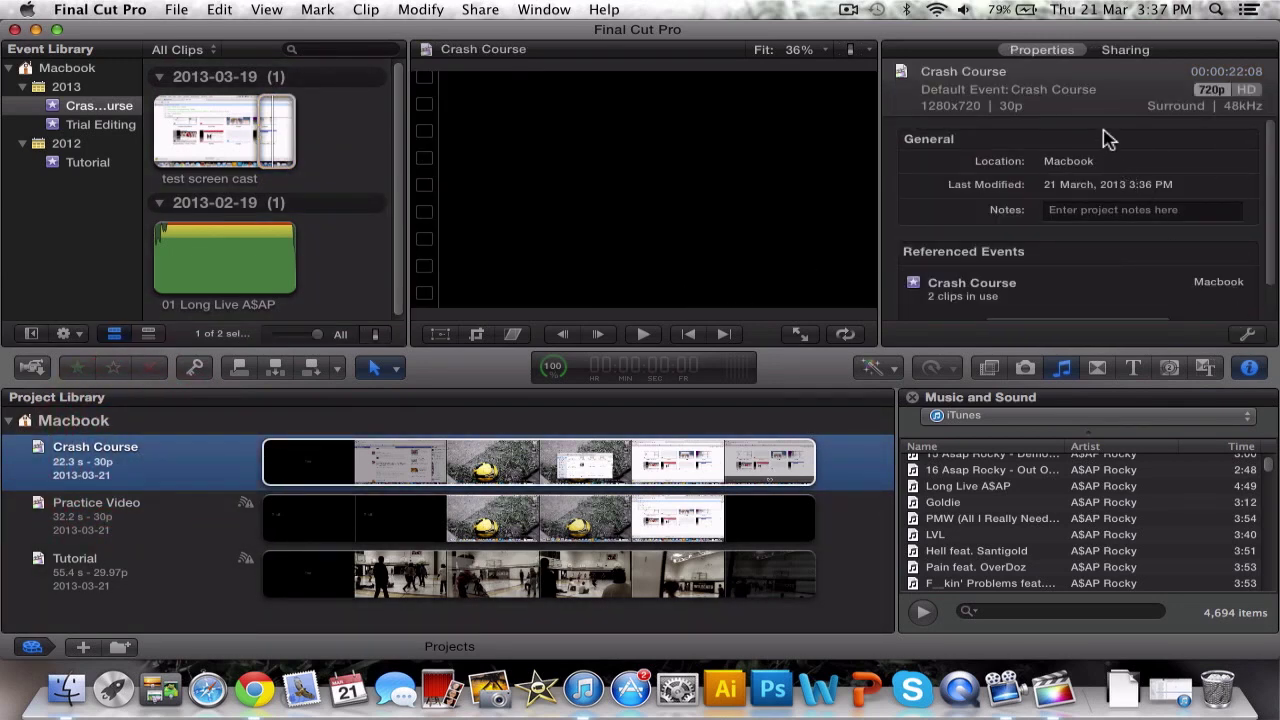
left_click(1248, 336)
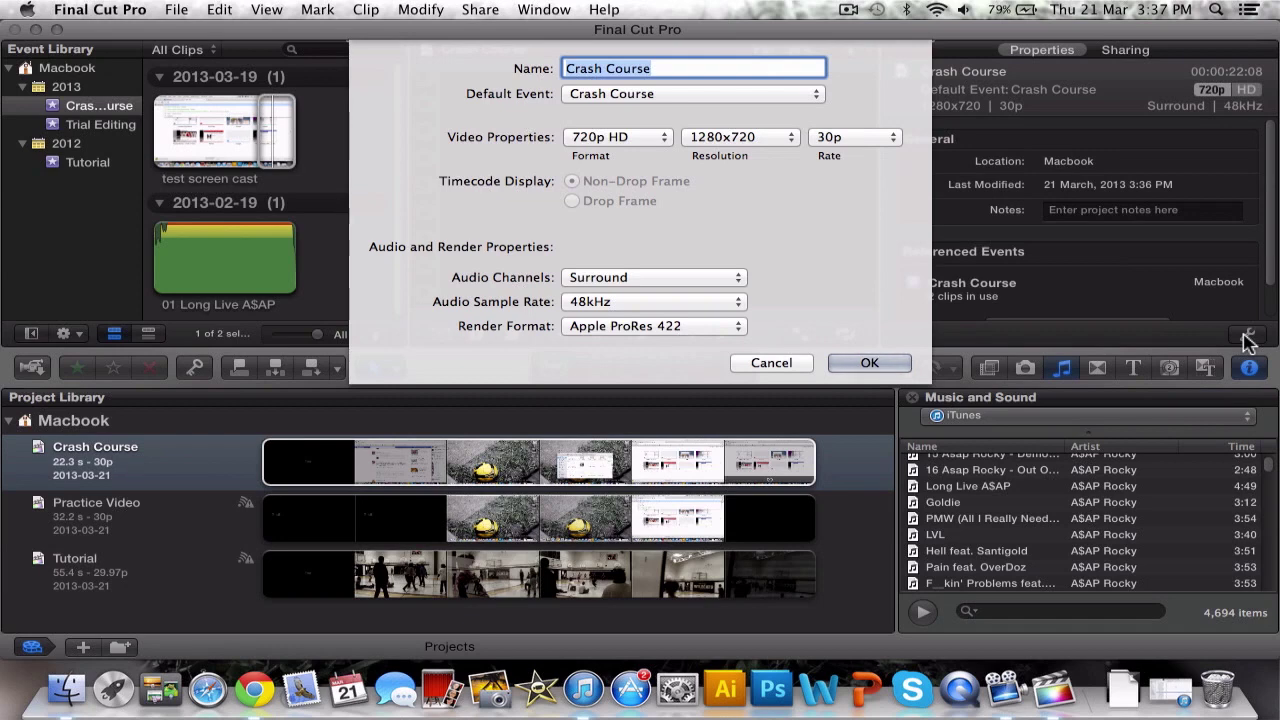
Review the format, resolution and rate choices in the video properties, keeping 720p HD, 1280x720 and 30p.
left_click(605, 140)
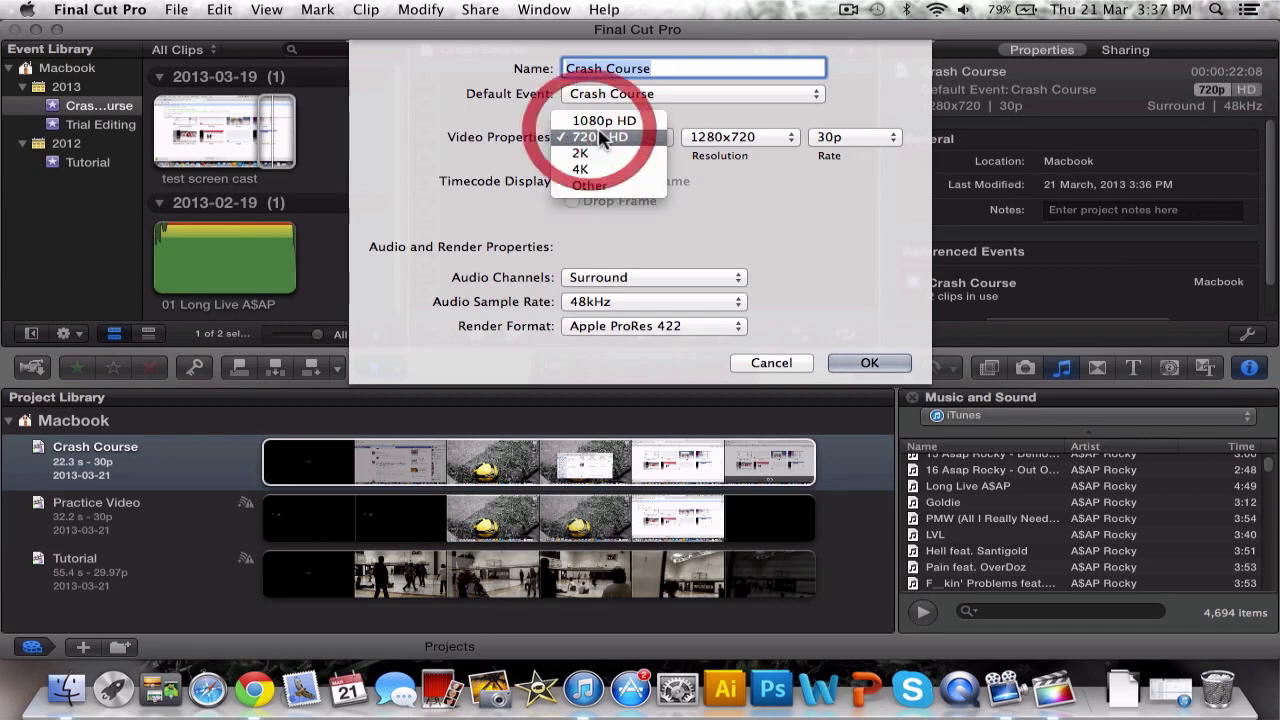
left_click(605, 140)
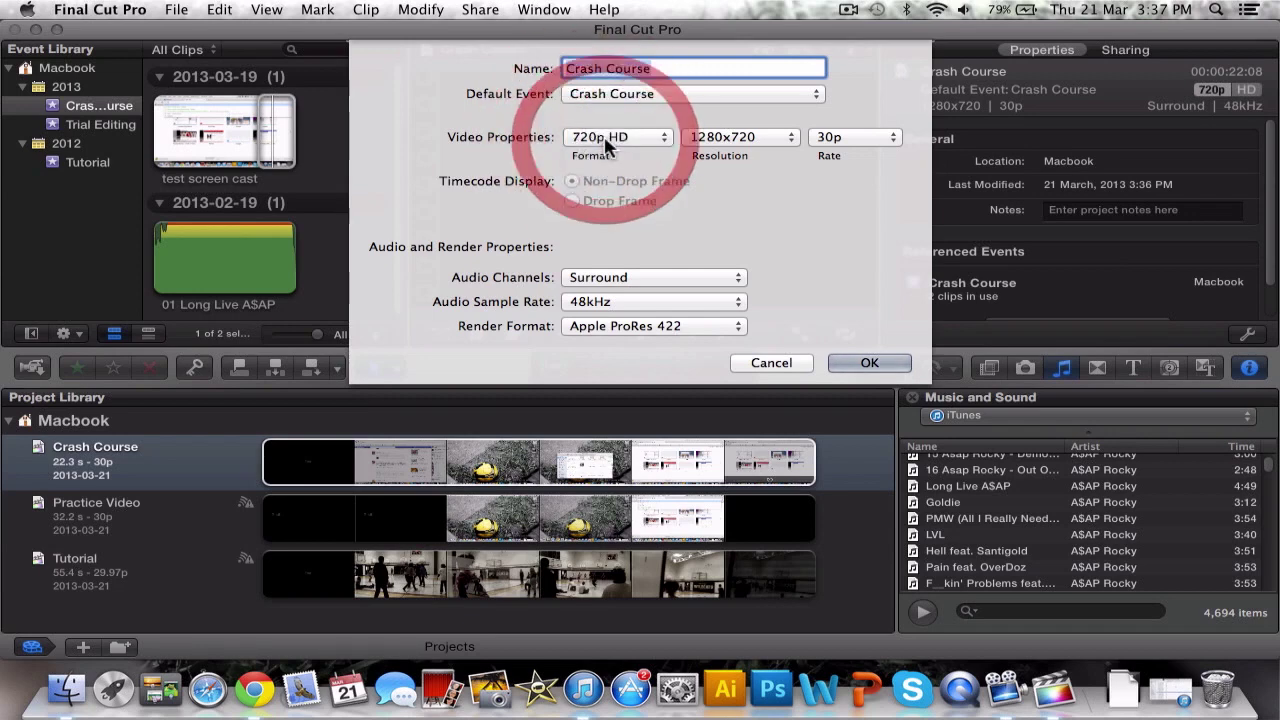
left_click(745, 145)
left_click(745, 142)
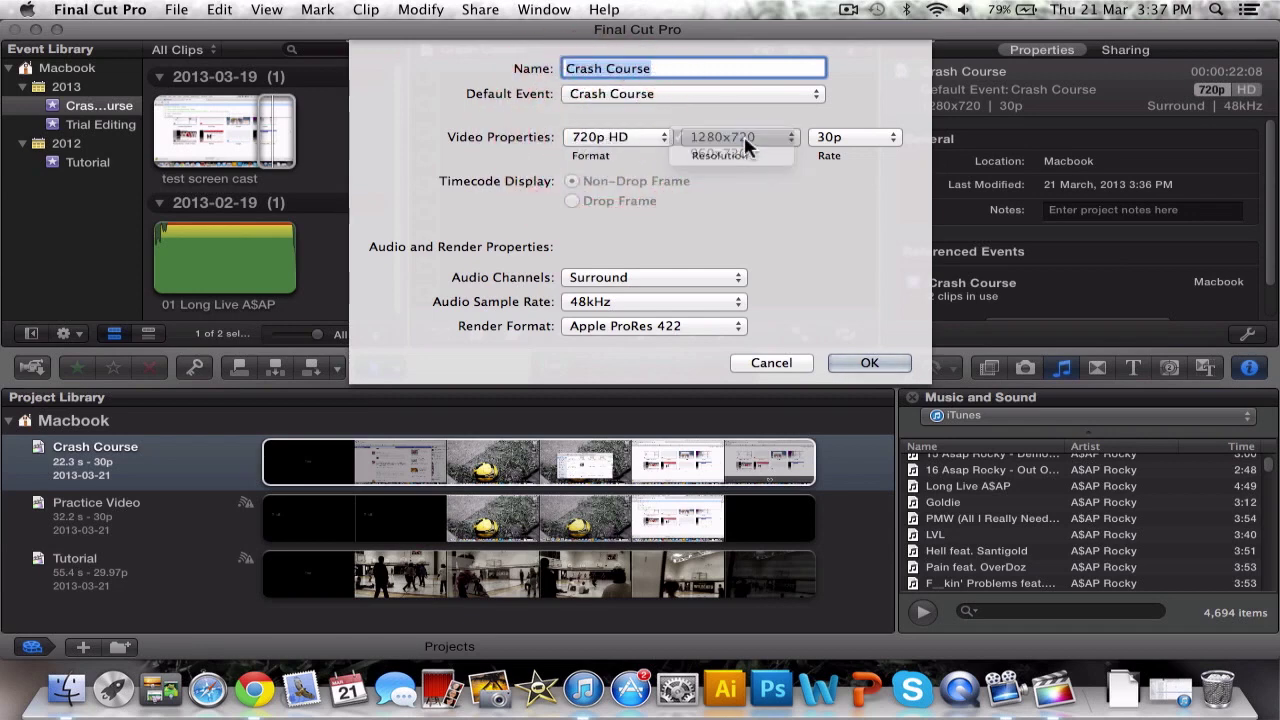
left_click(830, 136)
left_click(830, 136)
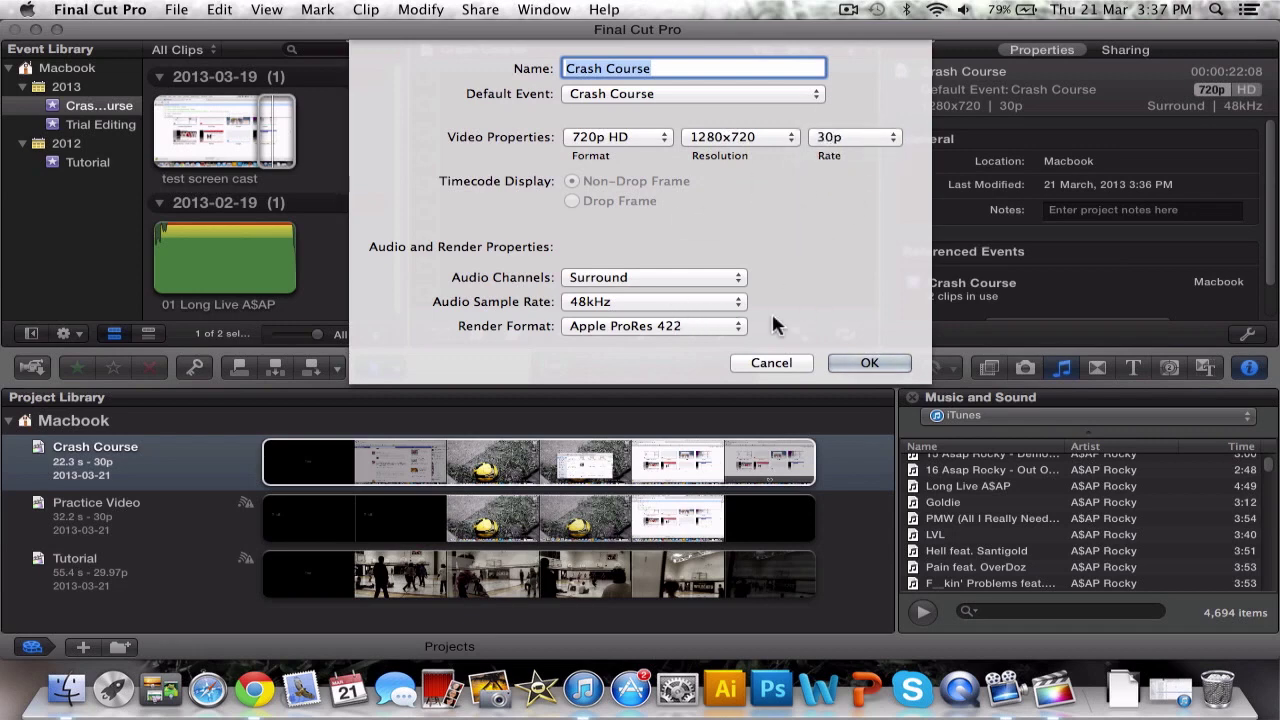
Review the render format choices, keep Apple ProRes 422 and accept the project properties.
left_click(710, 326)
left_click(712, 328)
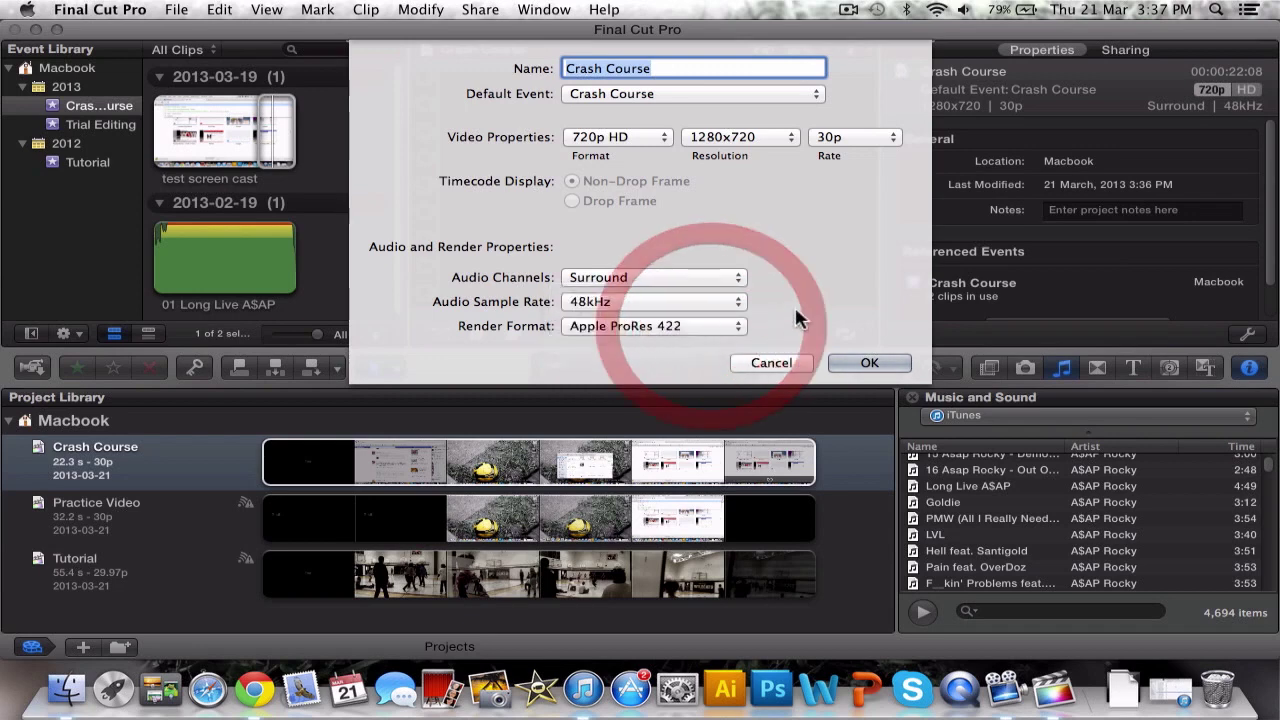
left_click(858, 364)
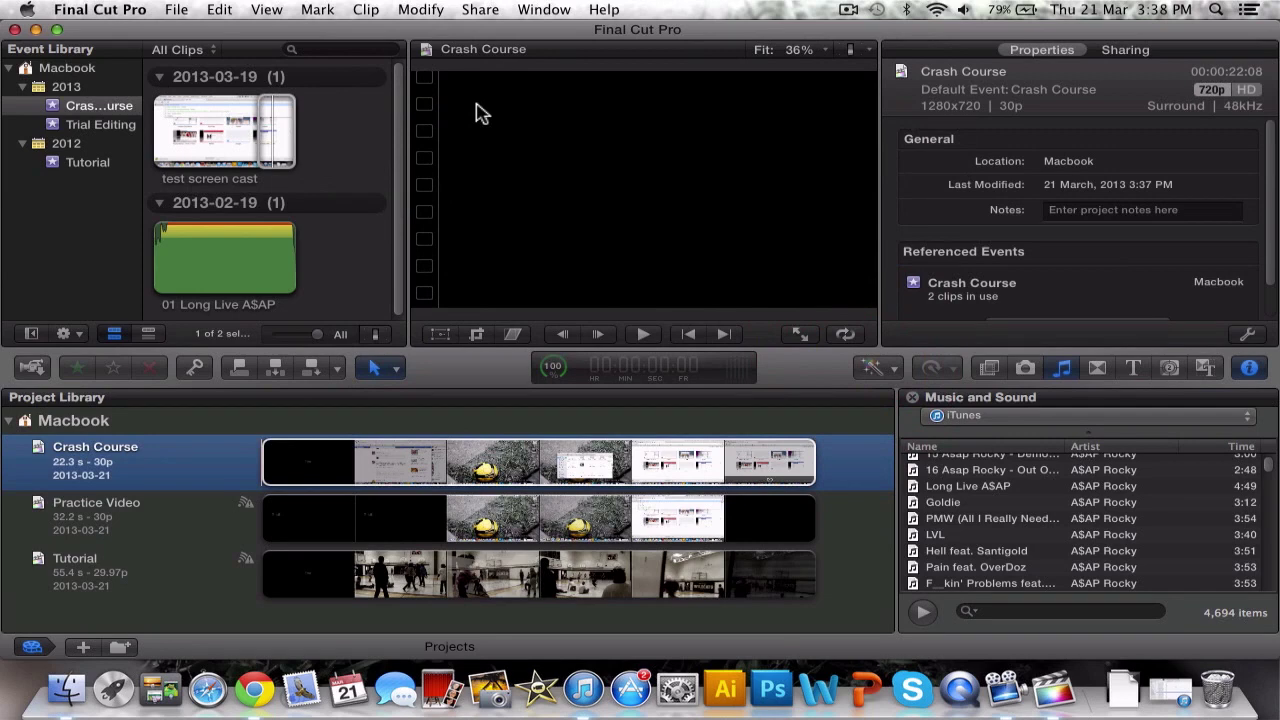
left_click(211, 12)
mouse_move(480, 9)
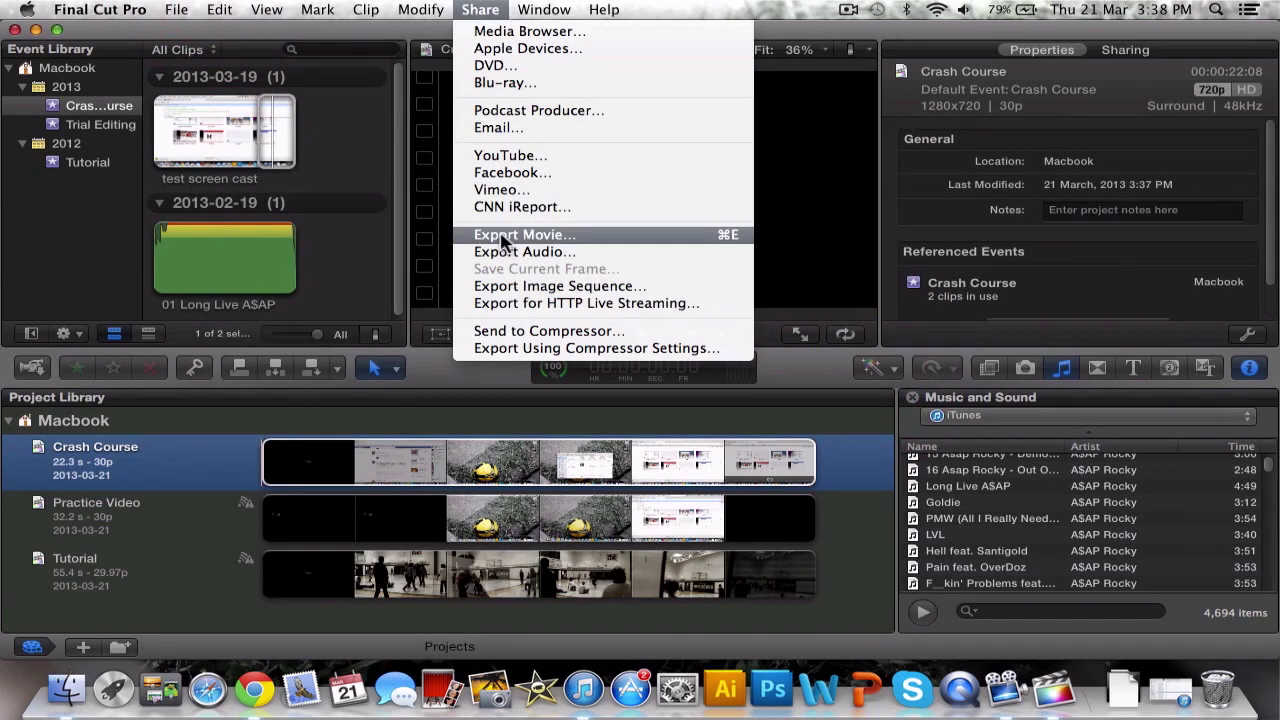
left_click(472, 10)
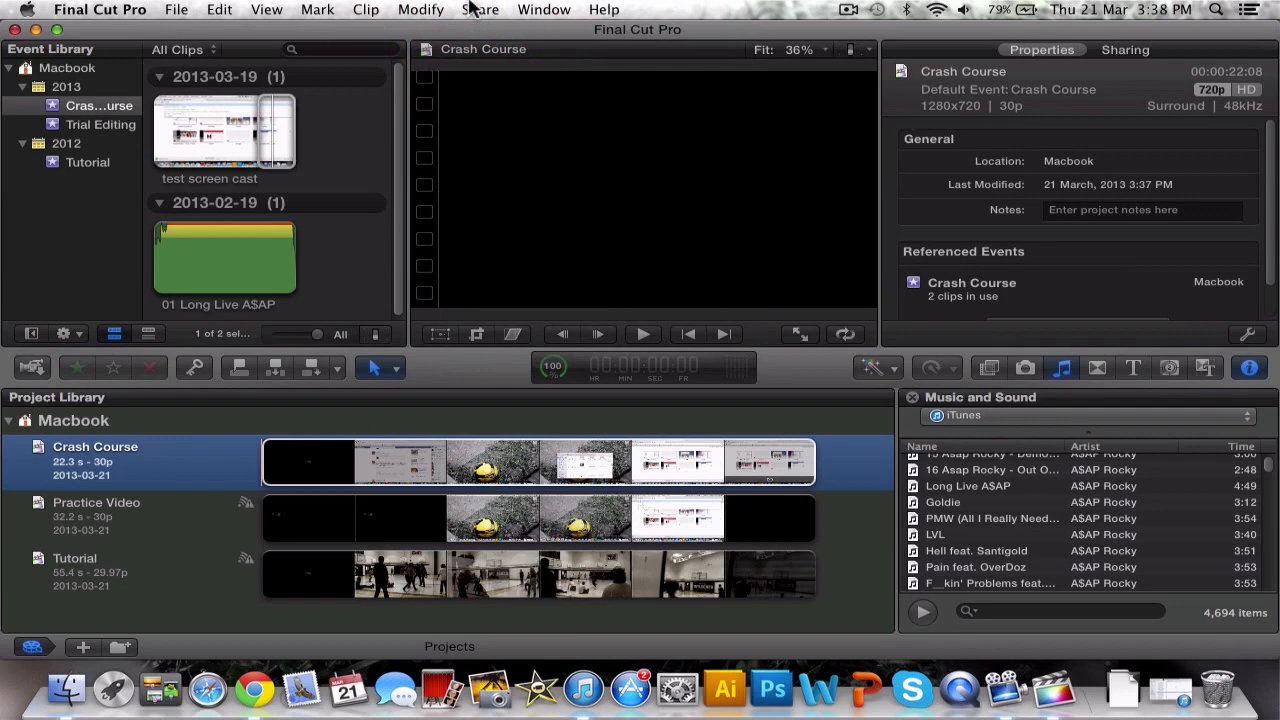